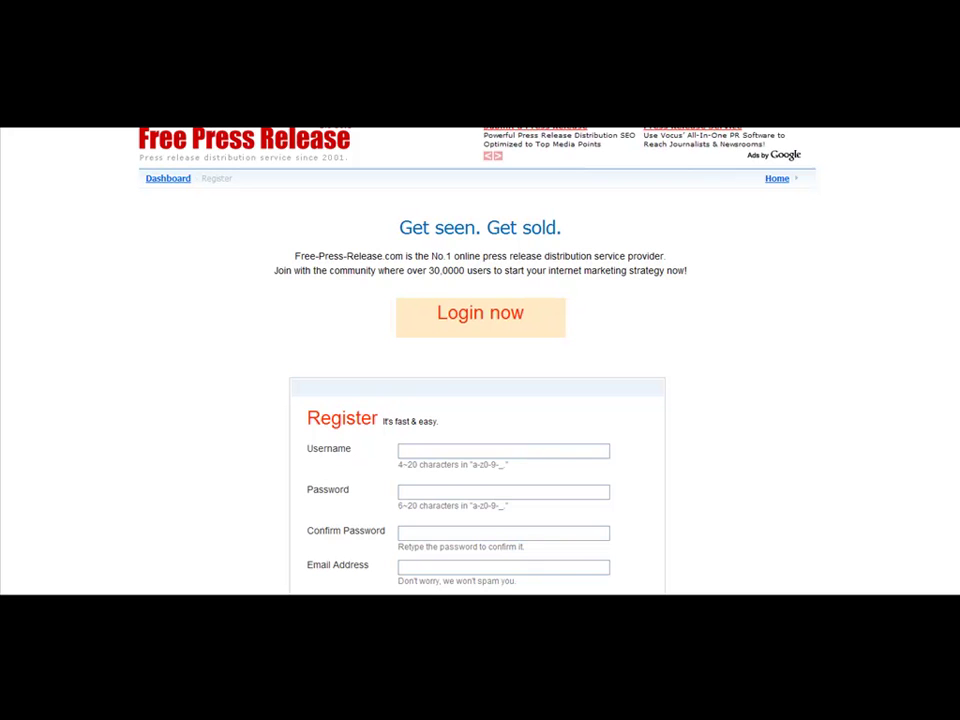
Try the Register form's Username, Password and Confirm Password fields, then switch to the Login page via Dashboard
scroll(867, 279, down, 2)
scroll(946, 203, up, 2)
click(478, 449)
click(457, 489)
click(461, 533)
scroll(480, 400, down, 2)
scroll(480, 400, up, 2)
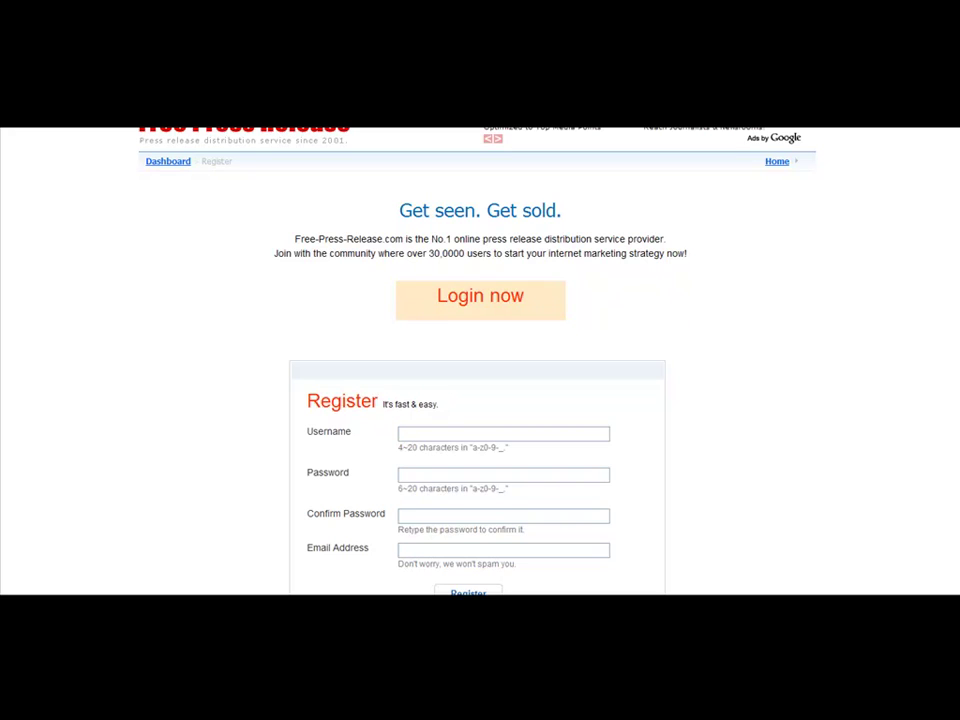
scroll(480, 360, up, 1)
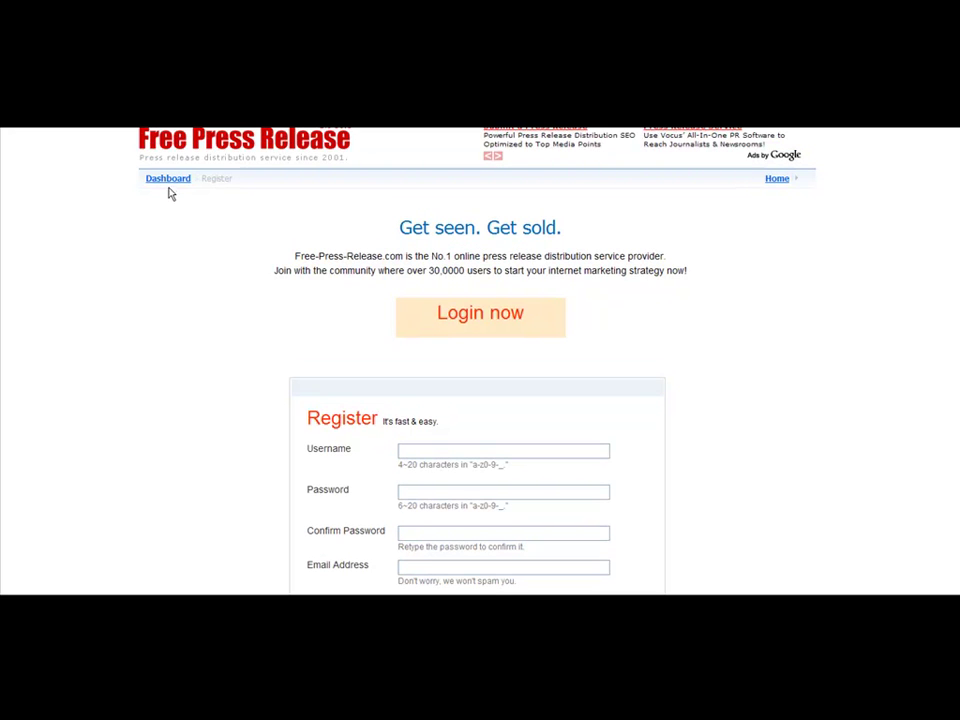
click(314, 145)
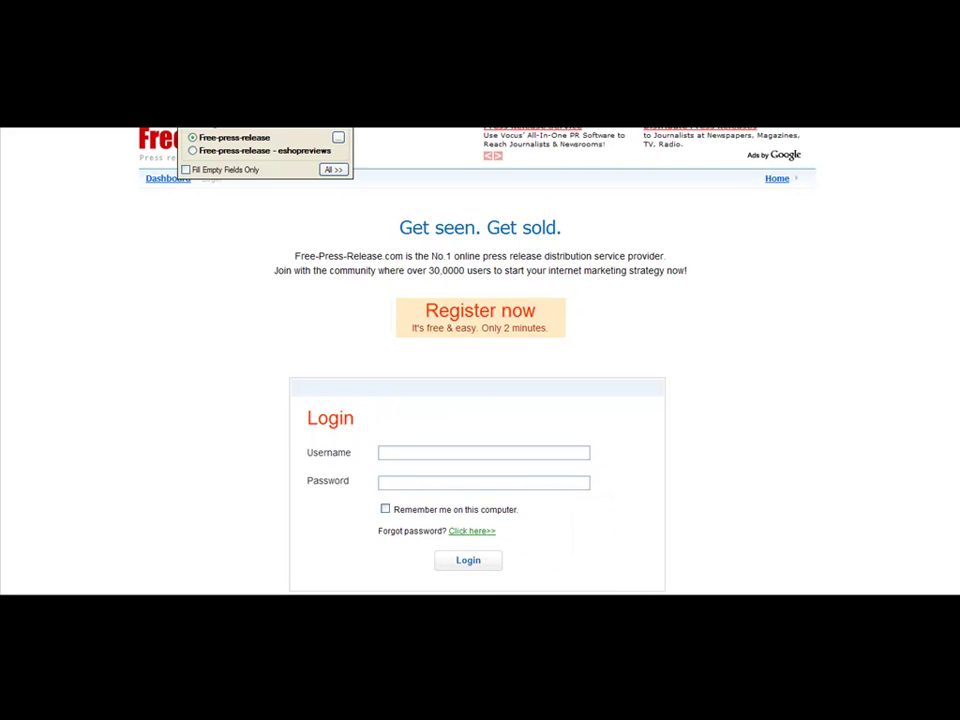
Log in with the saved site login from the form-filler popup
click(238, 152)
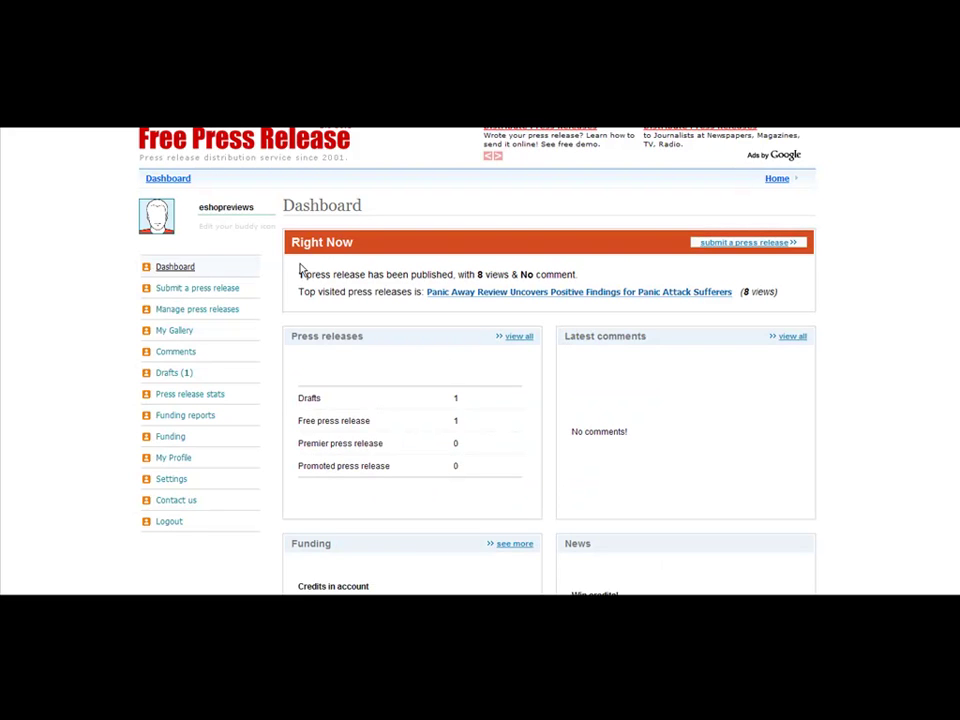
Start a new submission and choose the Free Press Release option over Premier
click(222, 290)
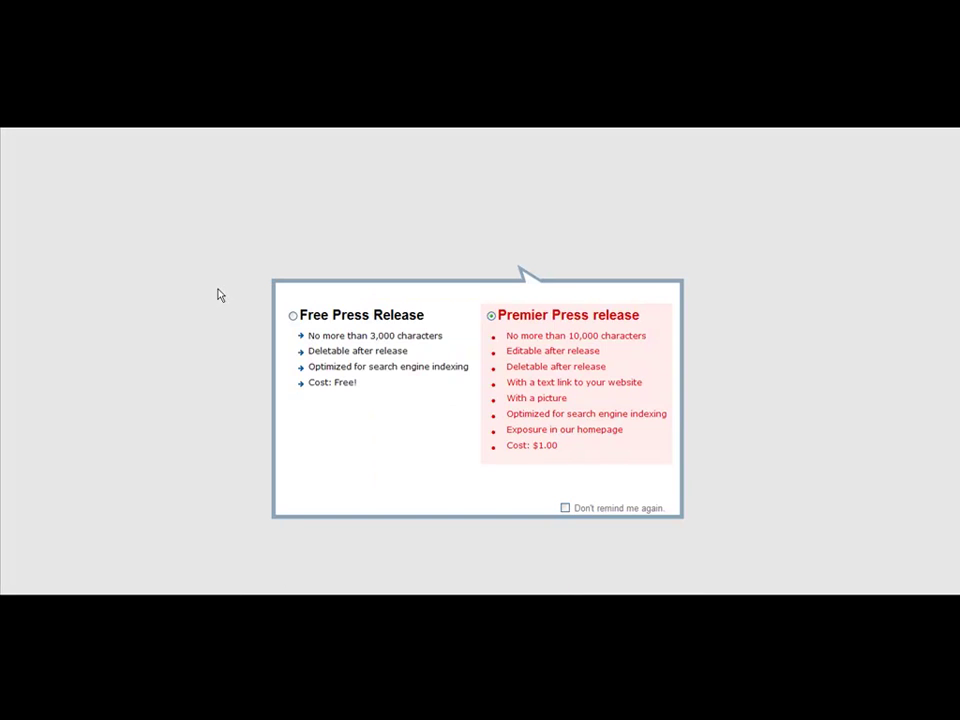
click(294, 316)
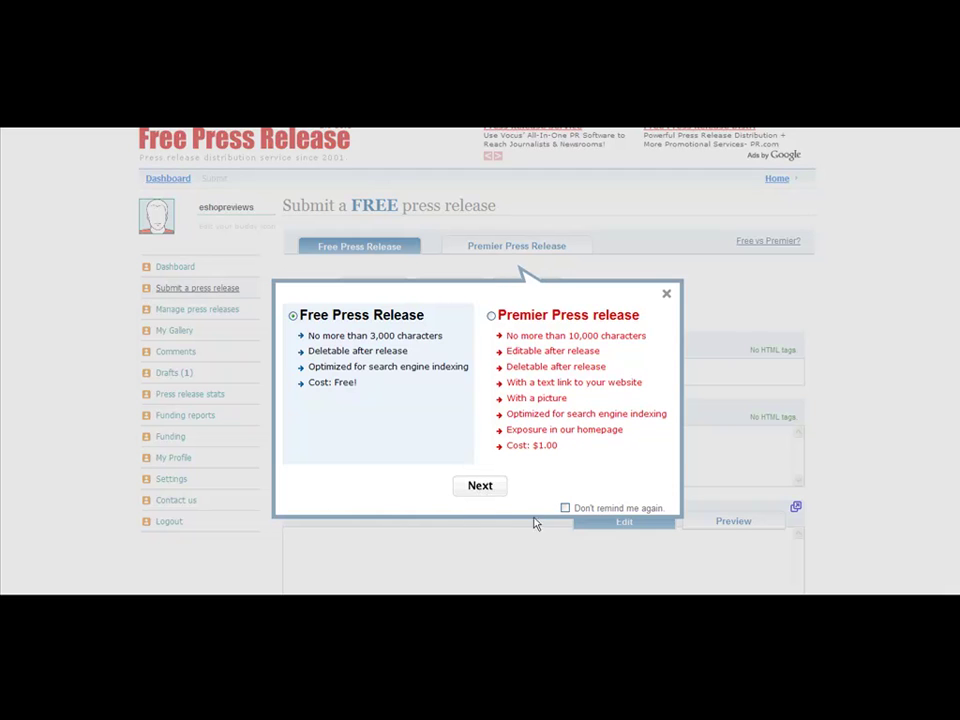
click(480, 486)
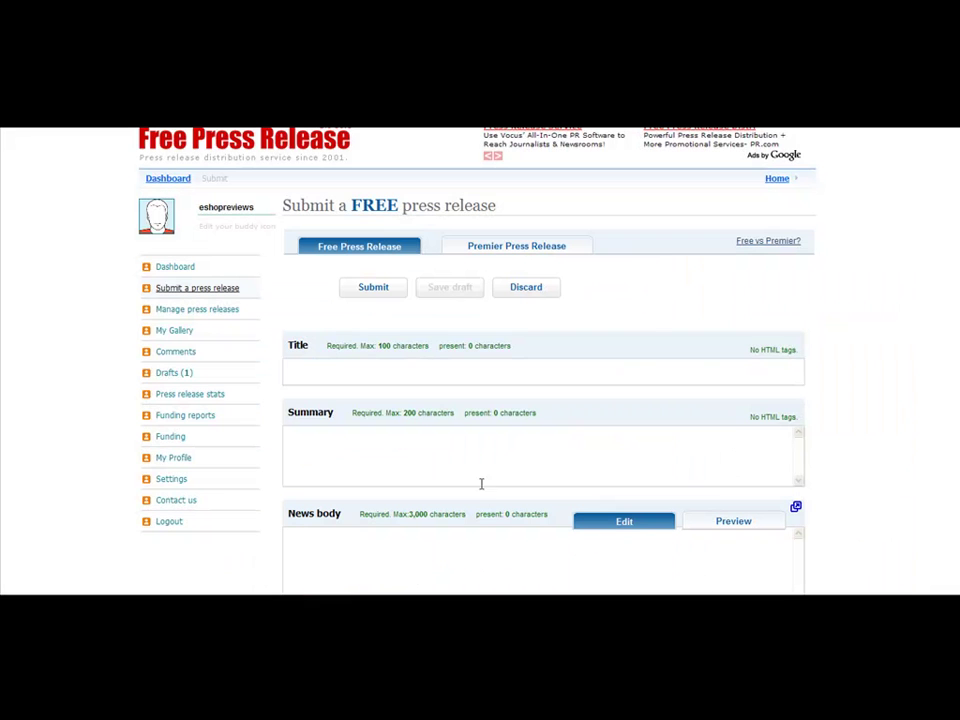
Copy the release title from the Word document into the form's Title field
click(495, 376)
click(279, 572)
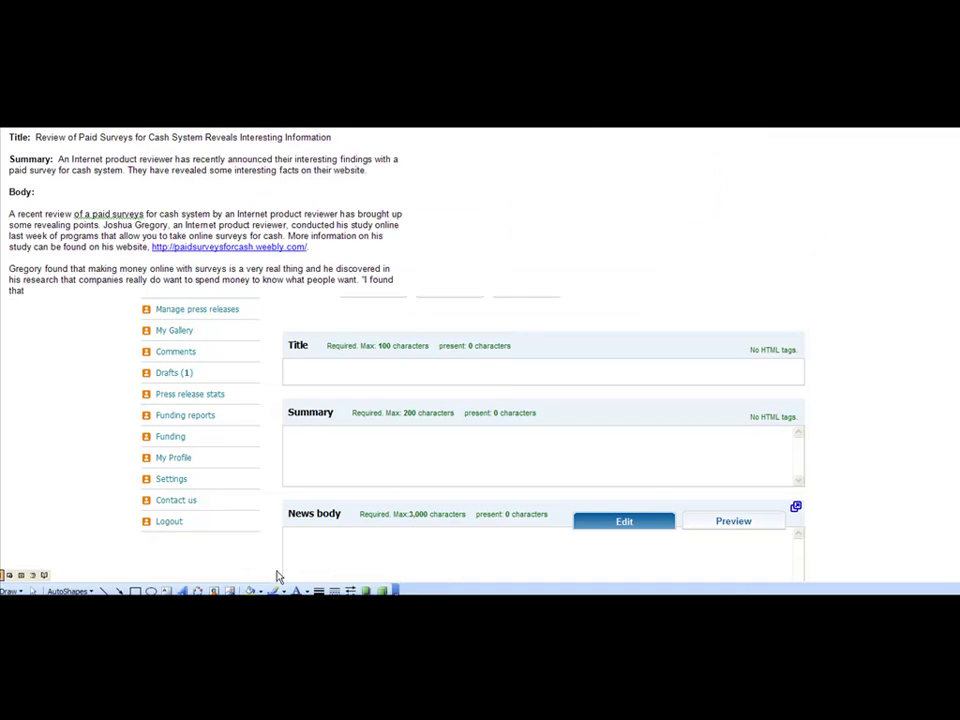
drag(35, 138, 307, 141)
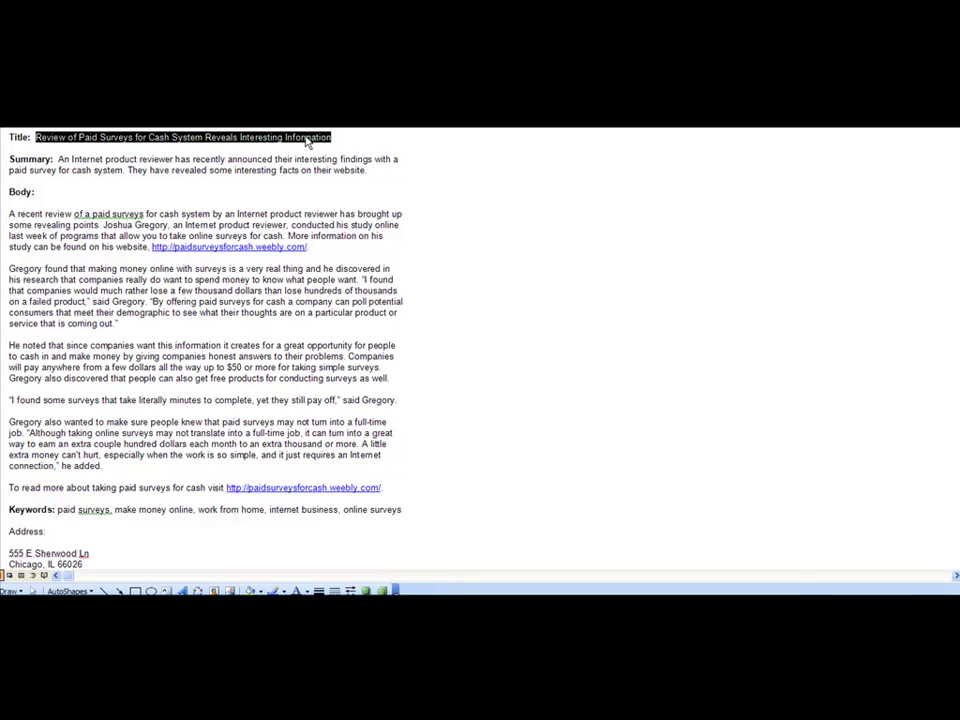
key(ctrl+c)
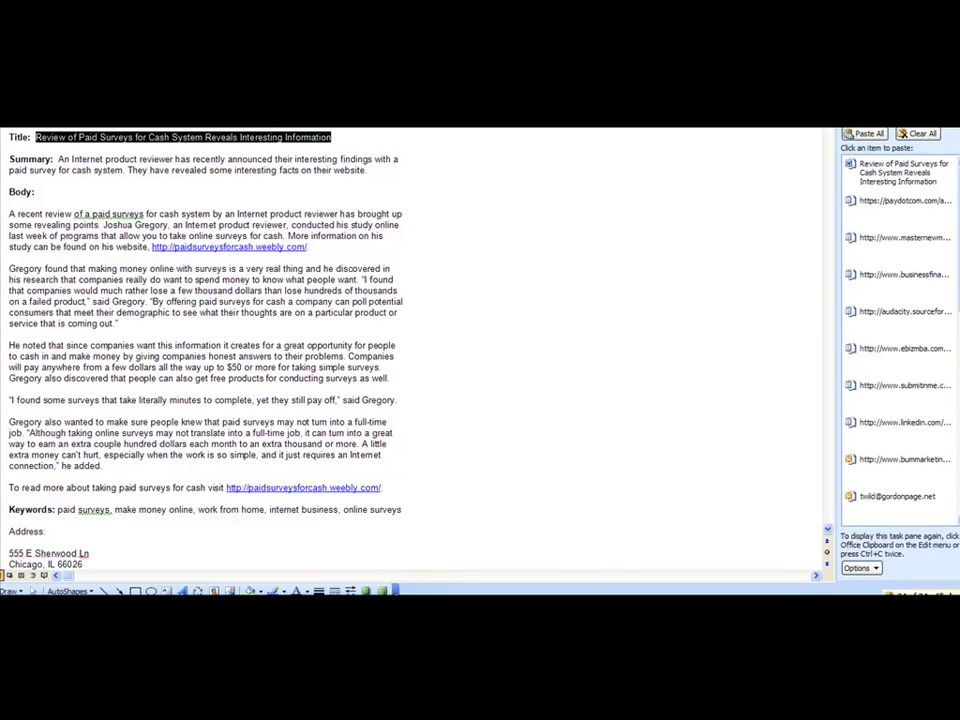
key(alt+Tab)
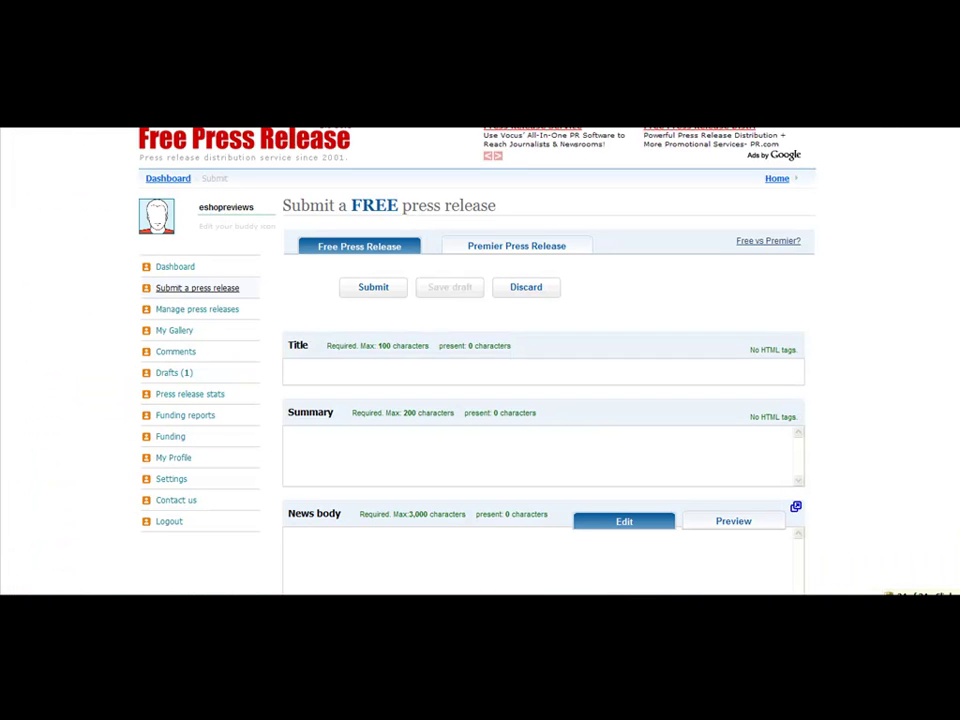
key(ctrl+v)
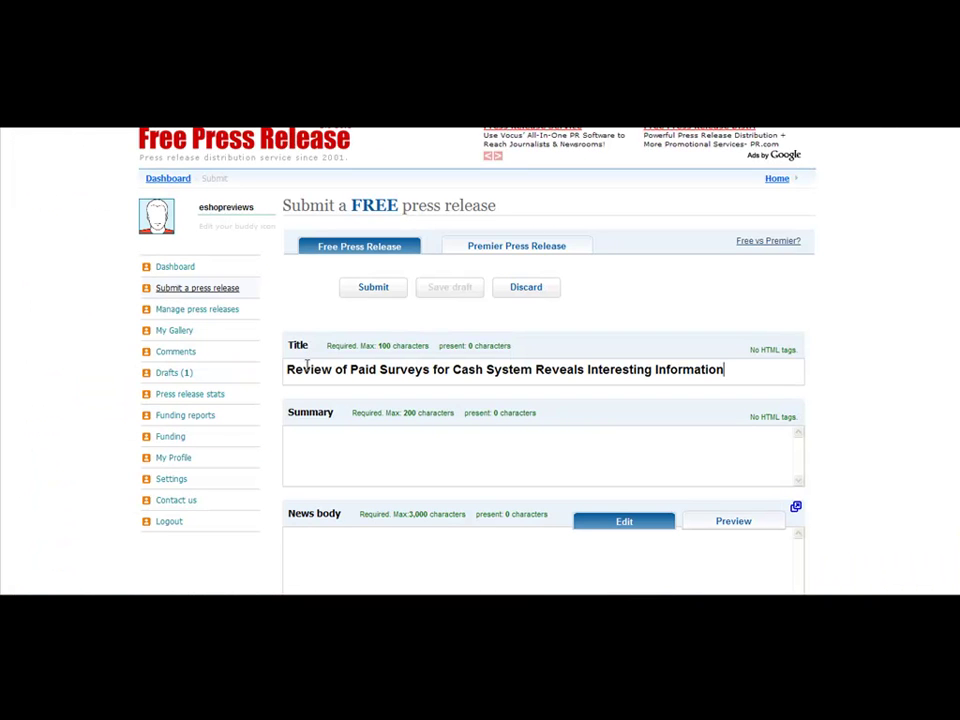
Copy the summary paragraph from Press Release 1 into the Summary field
click(469, 444)
click(274, 590)
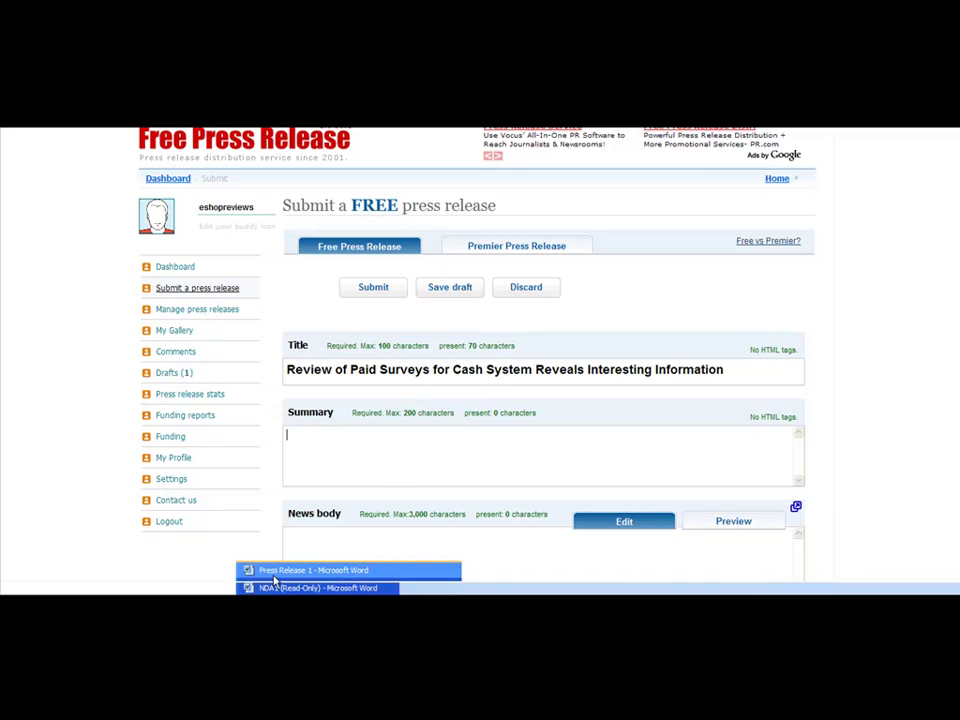
click(276, 570)
drag(72, 159, 397, 170)
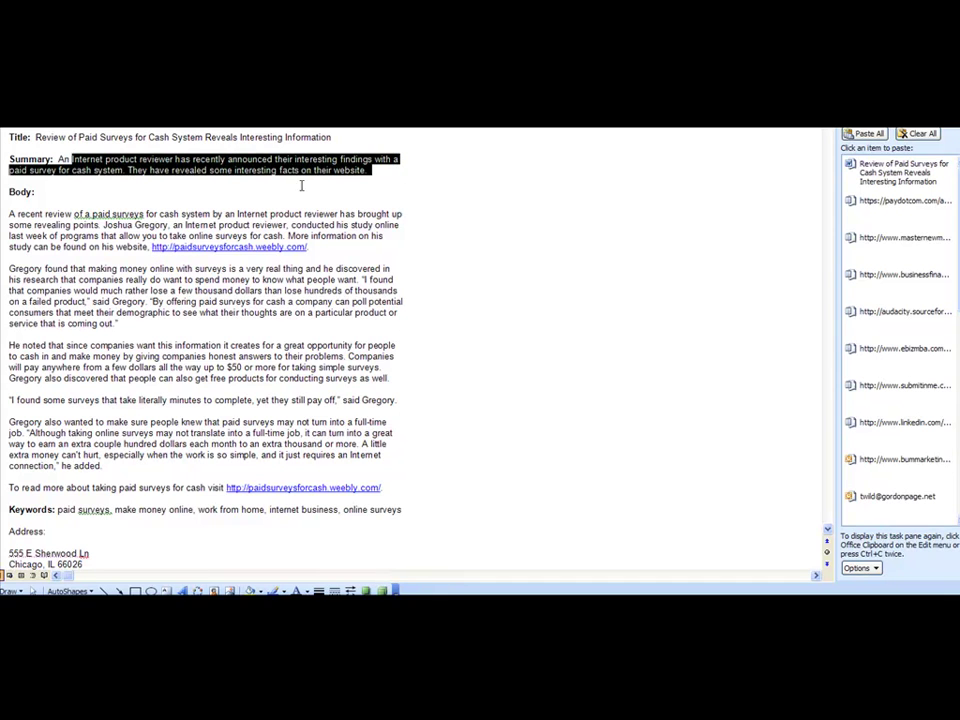
click(377, 160)
drag(366, 170, 62, 170)
key(ctrl+c)
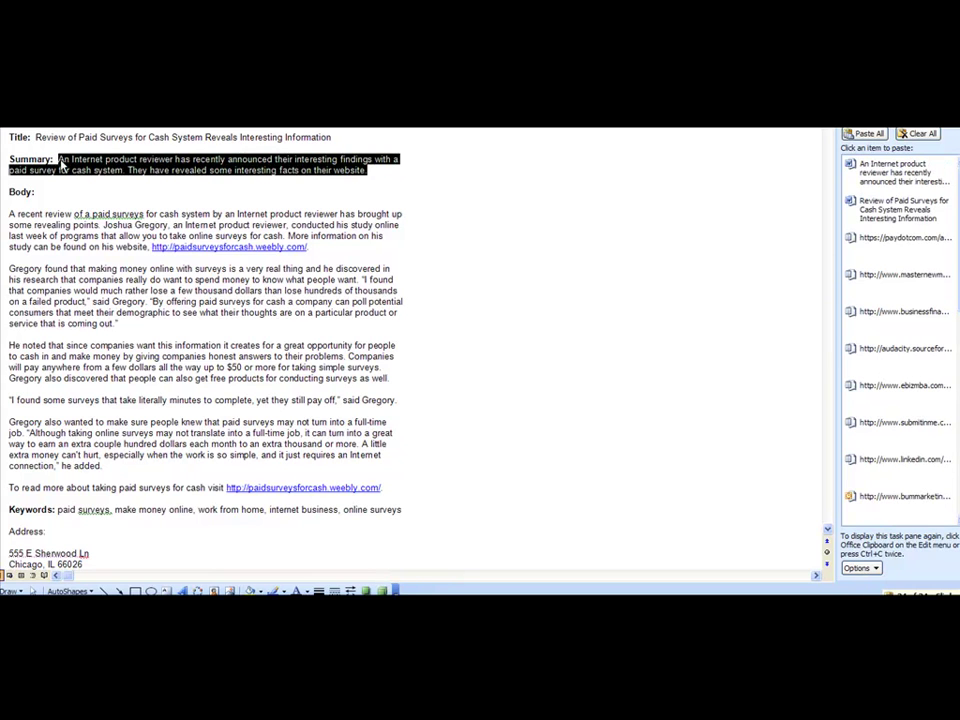
key(alt+Tab)
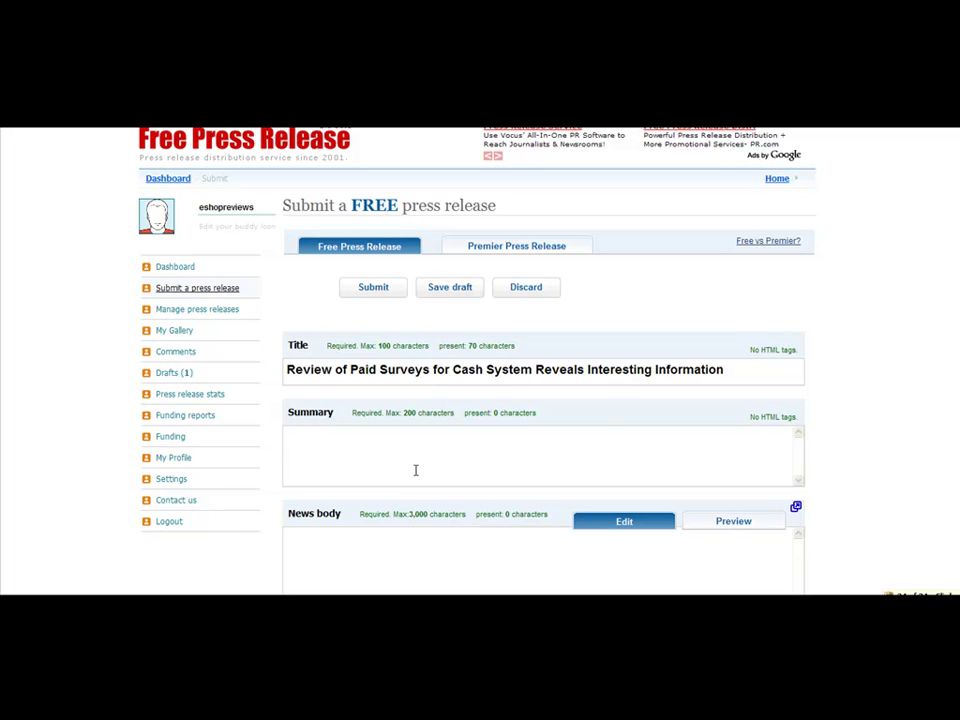
key(ctrl+v)
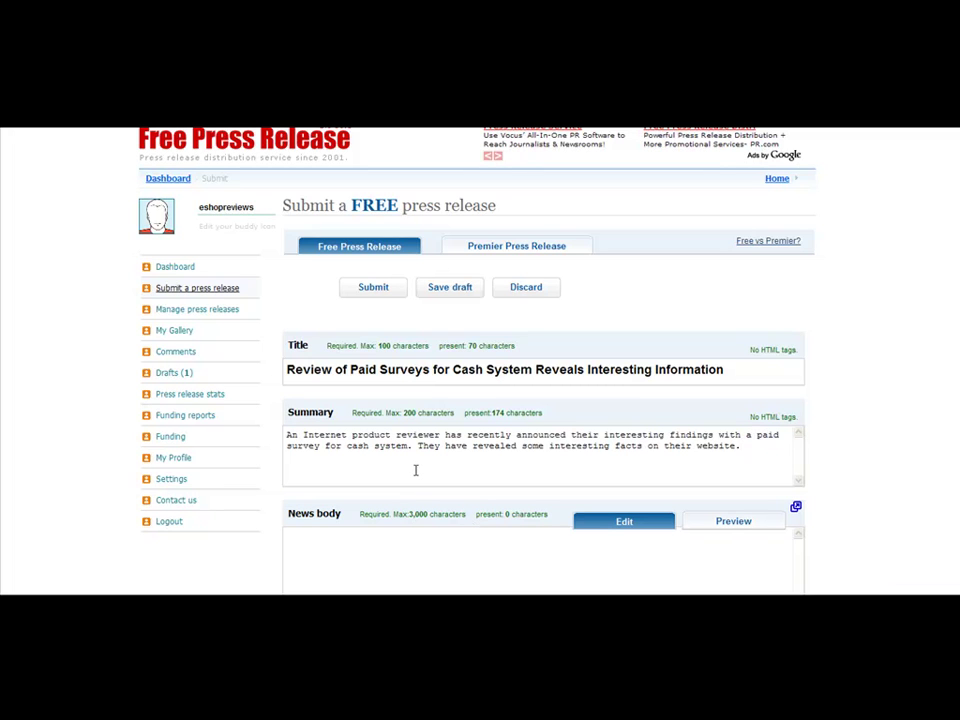
click(400, 549)
Copy the full body text from the Word draft into the News body field
scroll(480, 360, down, 1)
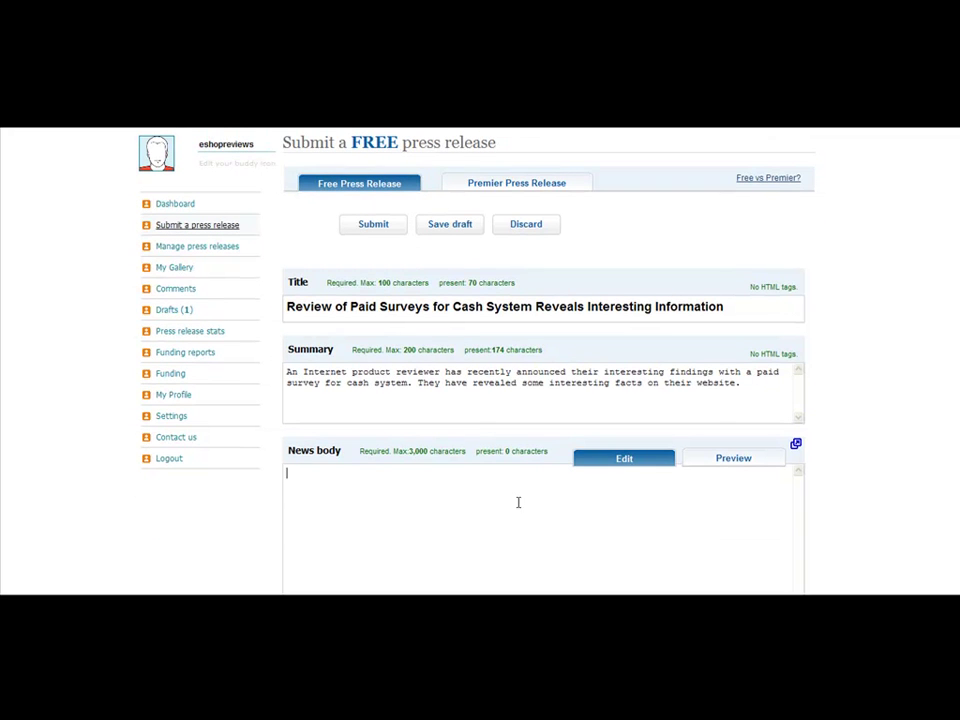
click(270, 604)
click(283, 573)
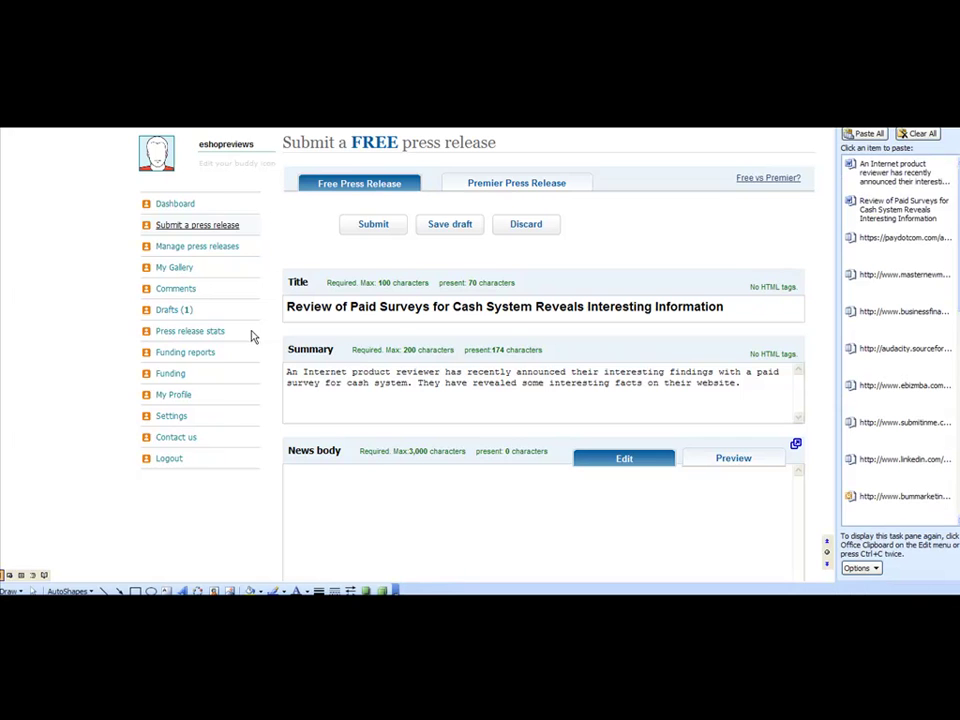
click(43, 214)
drag(9, 214, 386, 492)
key(ctrl+c)
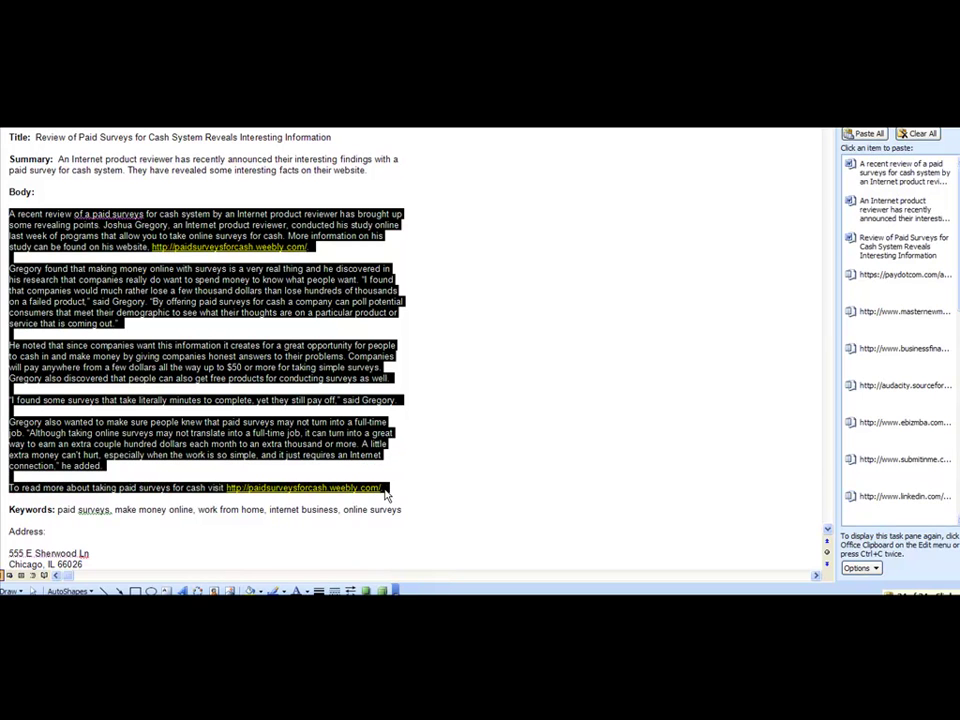
key(alt+Tab)
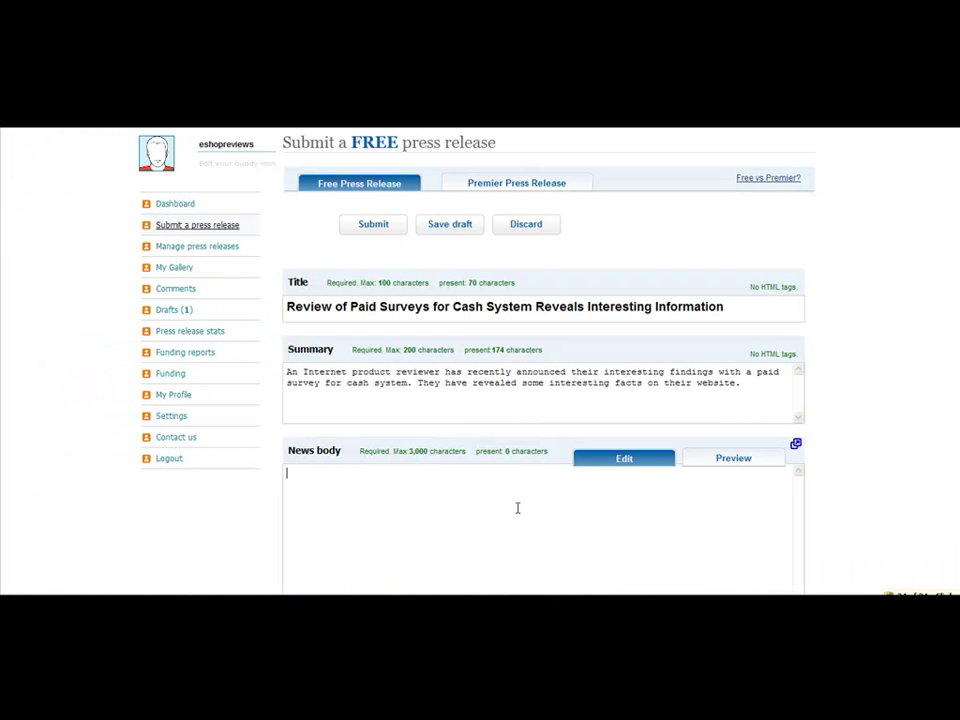
key(ctrl+v)
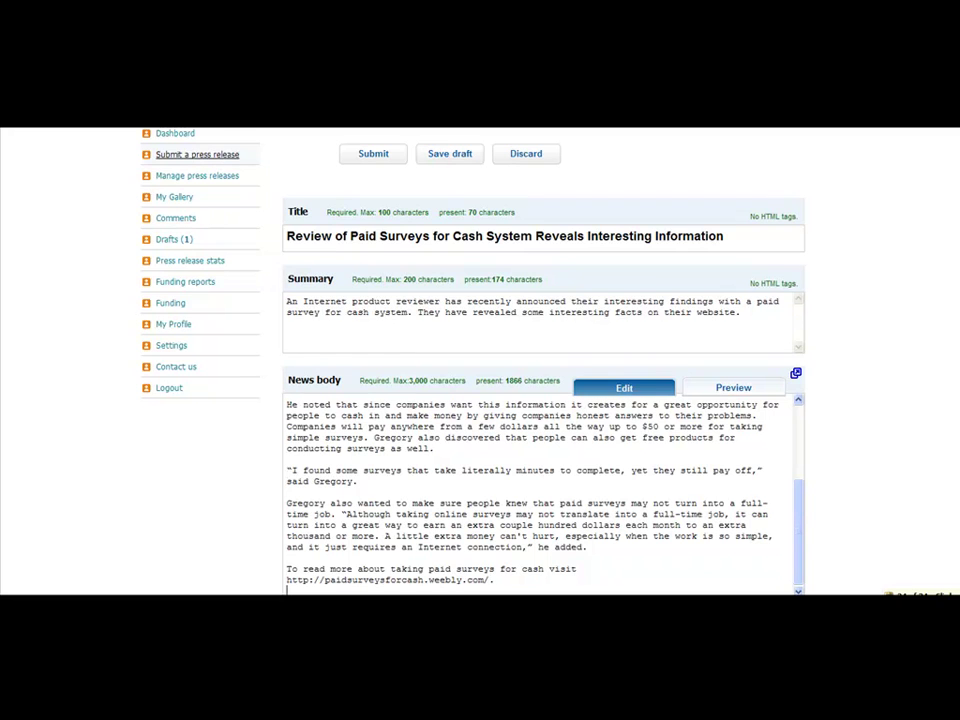
Preview the formatted news body and enter the image verification number
scroll(690, 300, down, 3)
click(733, 207)
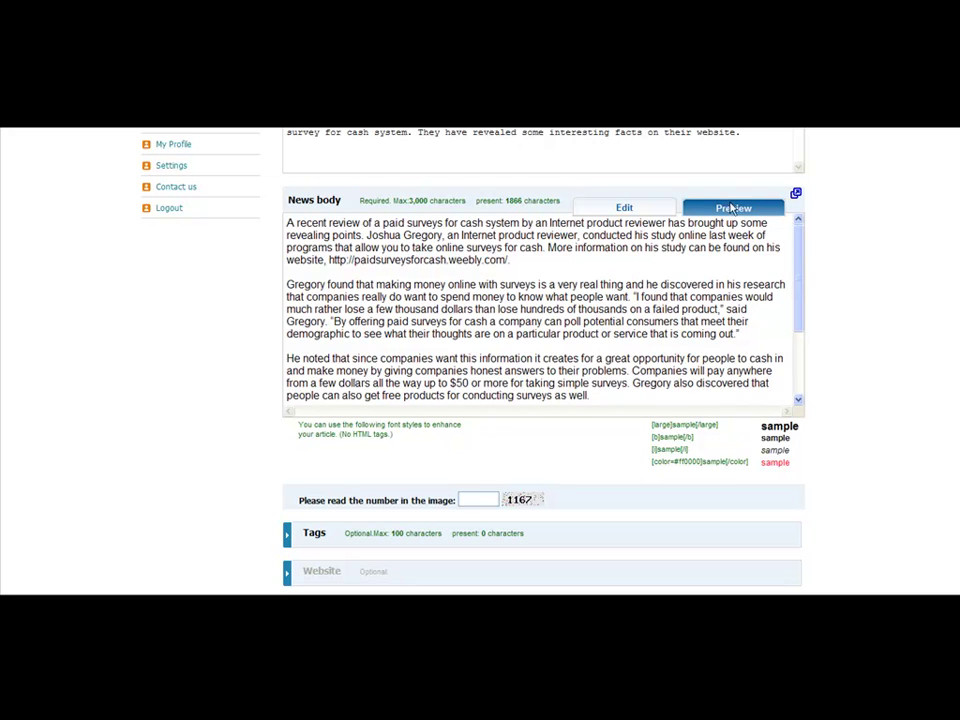
scroll(801, 242, down, 3)
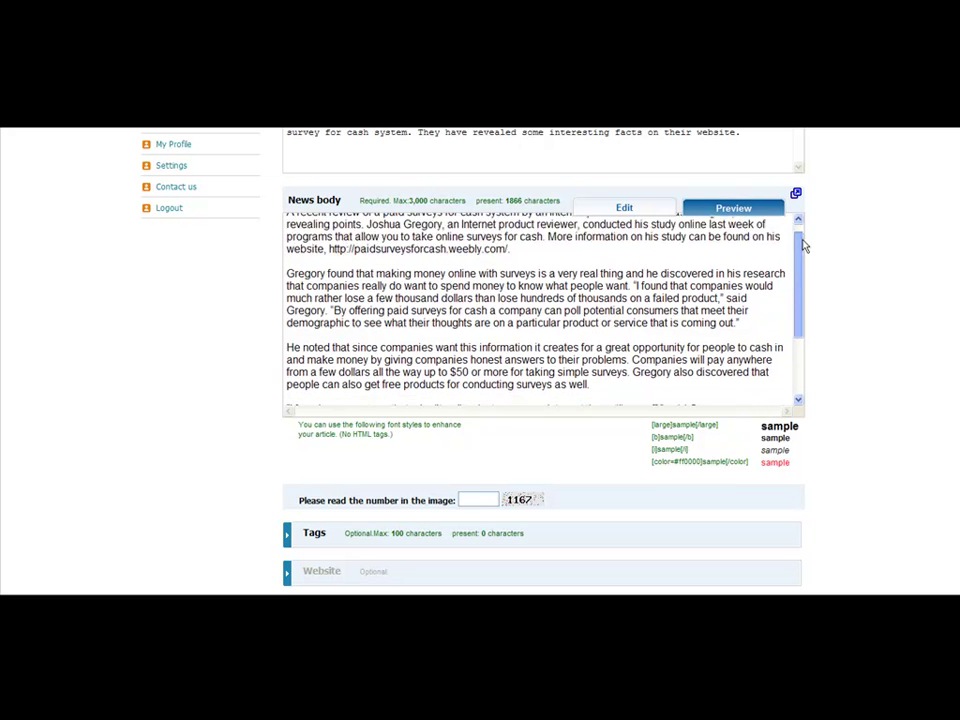
click(484, 499)
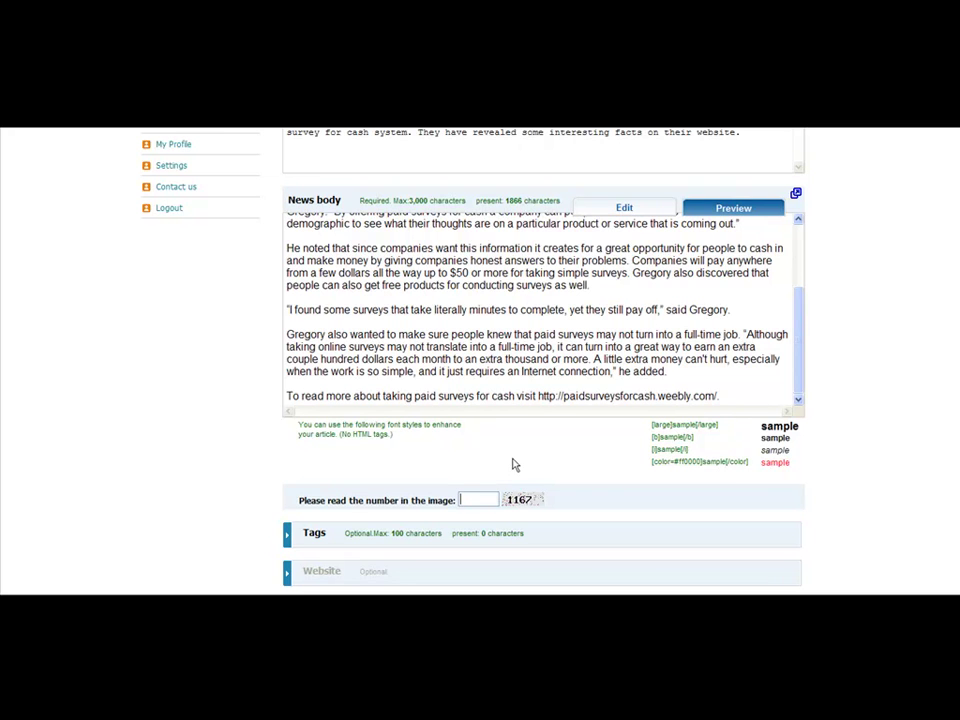
text(1167)
Copy the Word Keywords line (paid surveys, make money online, work from home, internet business, online surveys) into Tags
scroll(540, 400, down, 3)
click(310, 385)
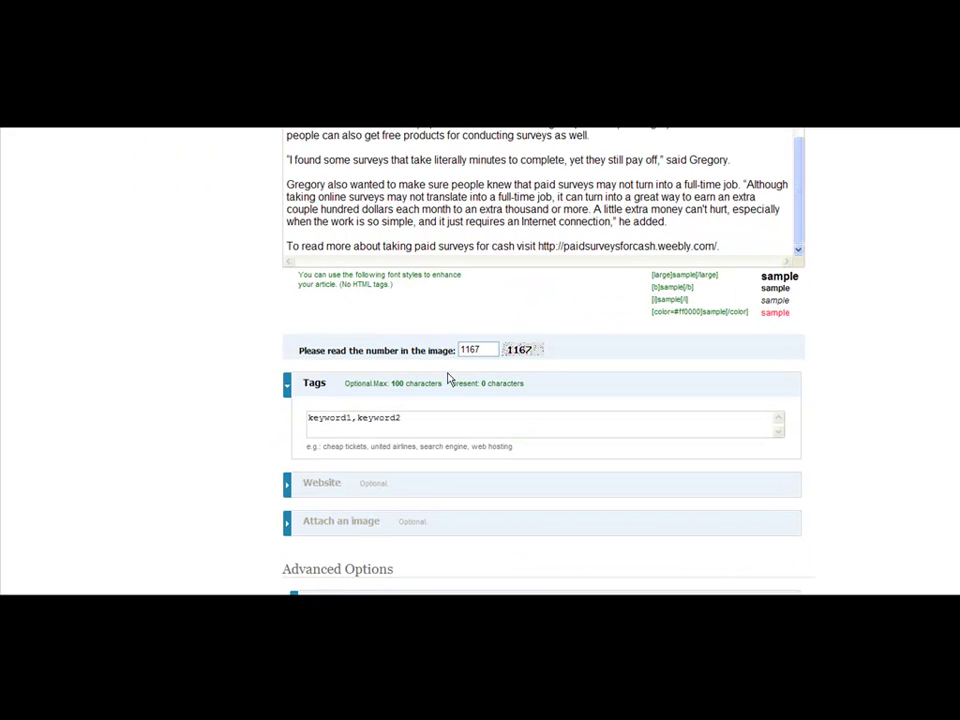
click(409, 422)
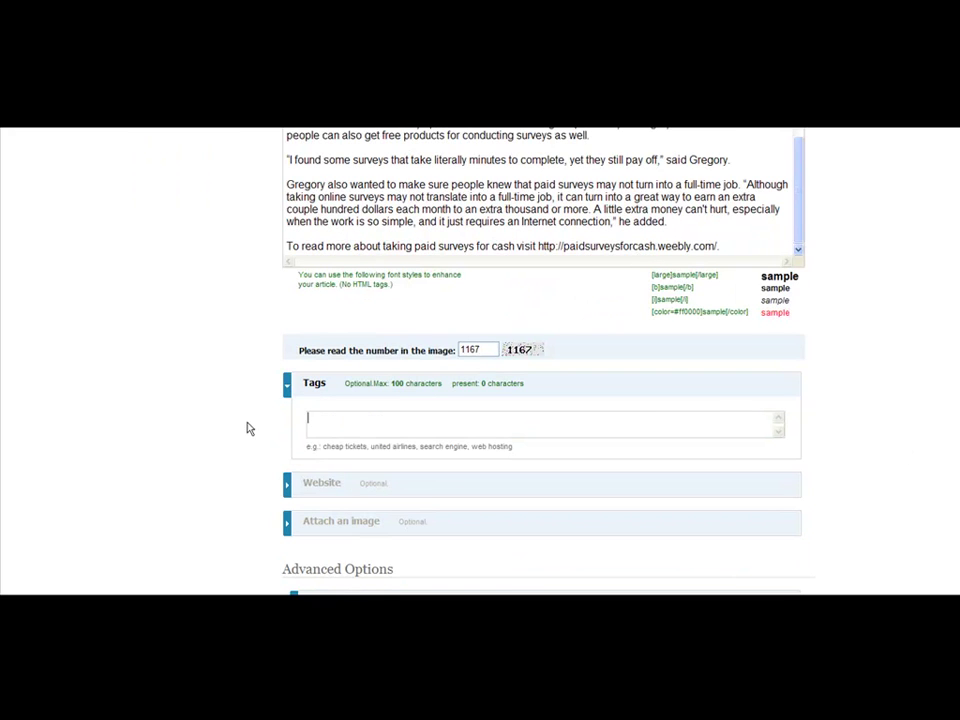
click(279, 600)
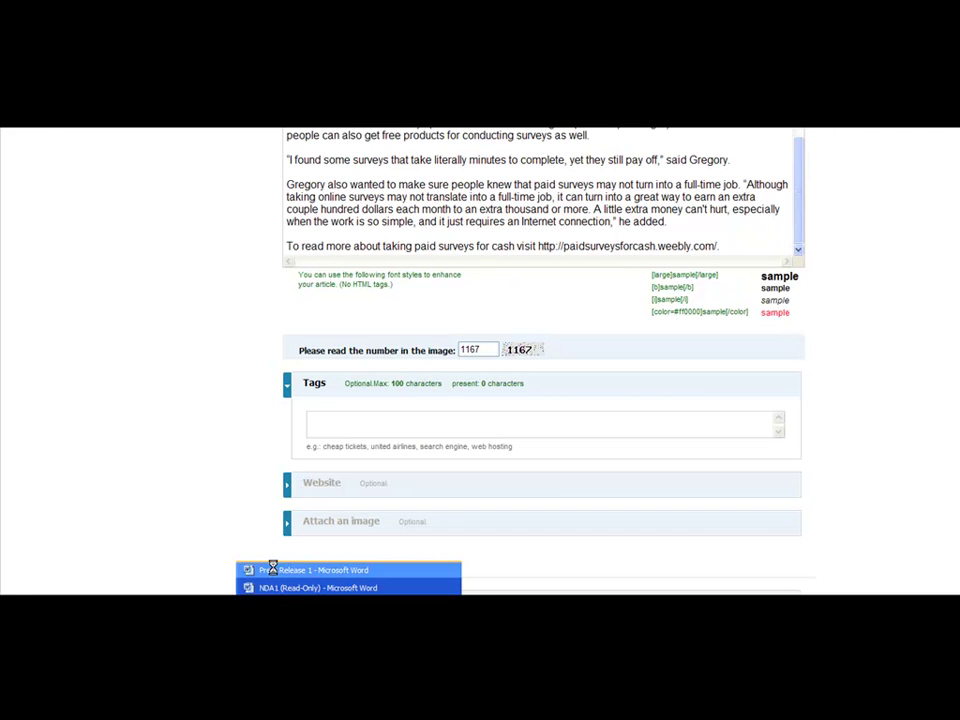
click(270, 568)
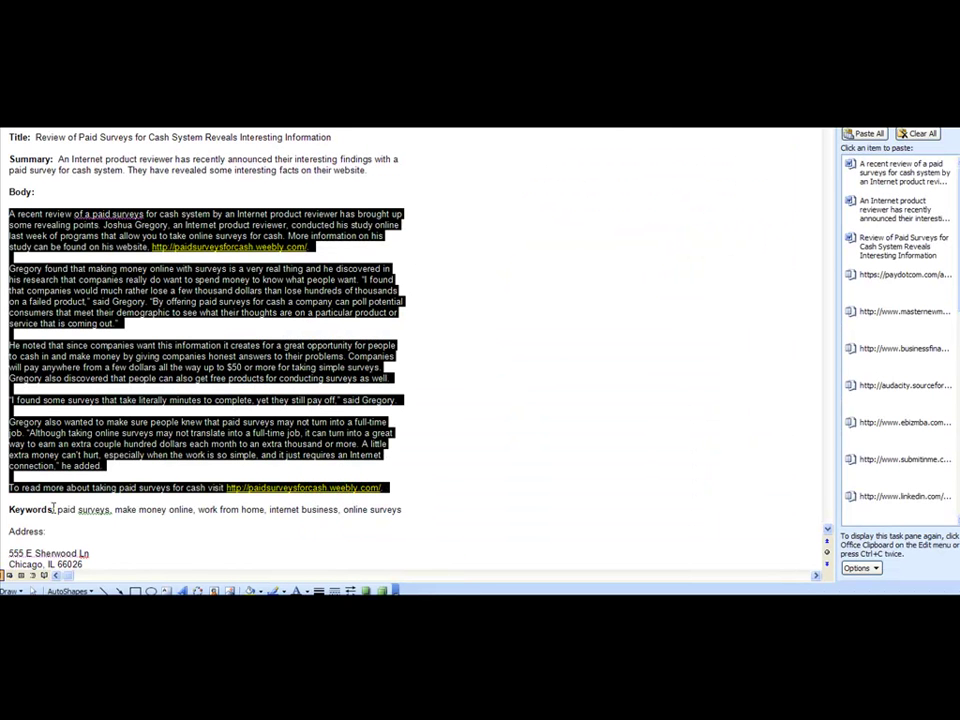
mouse_move(58, 510)
mouse_down()
mouse_move(405, 510)
mouse_move(212, 490)
mouse_move(36, 510)
mouse_move(57, 510)
mouse_up()
click(403, 511)
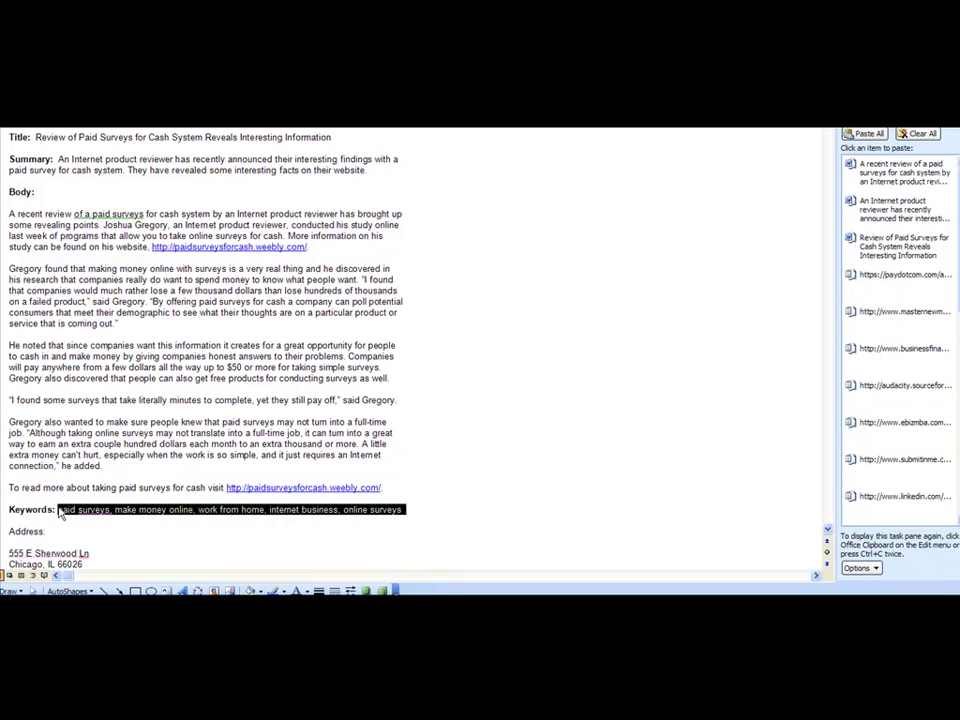
key(ctrl+c)
key(alt+Tab)
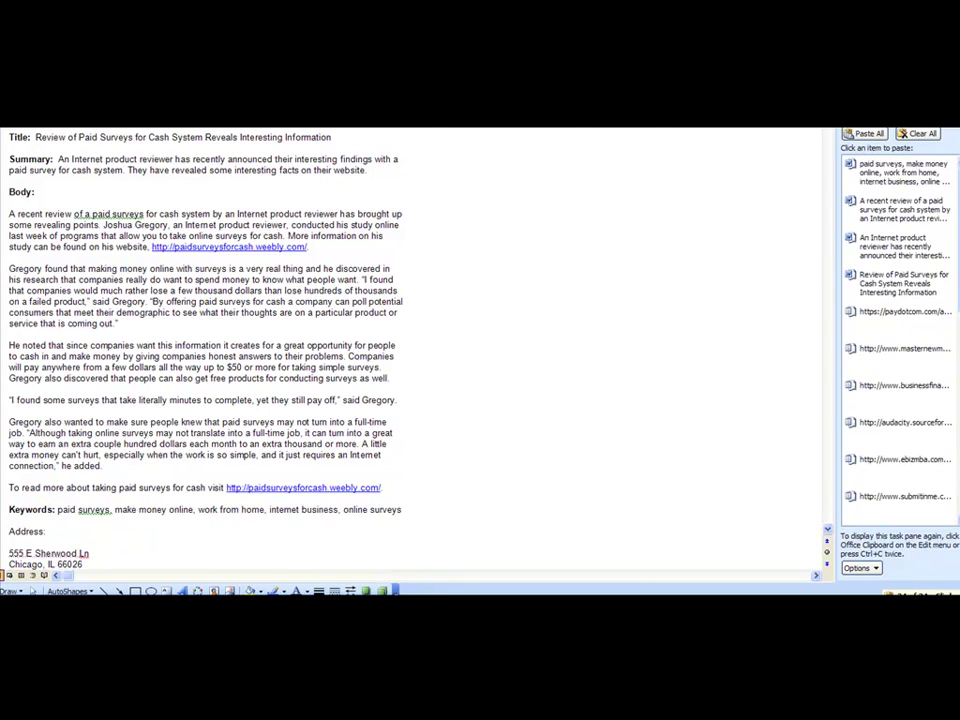
click(421, 430)
key(ctrl+v)
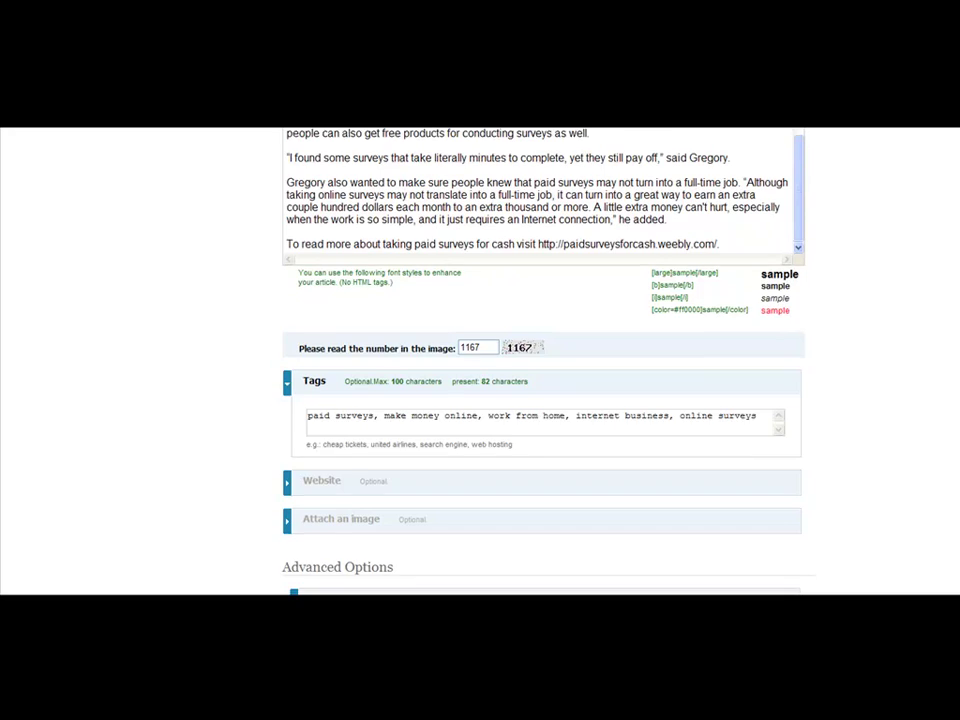
scroll(743, 437, down, 3)
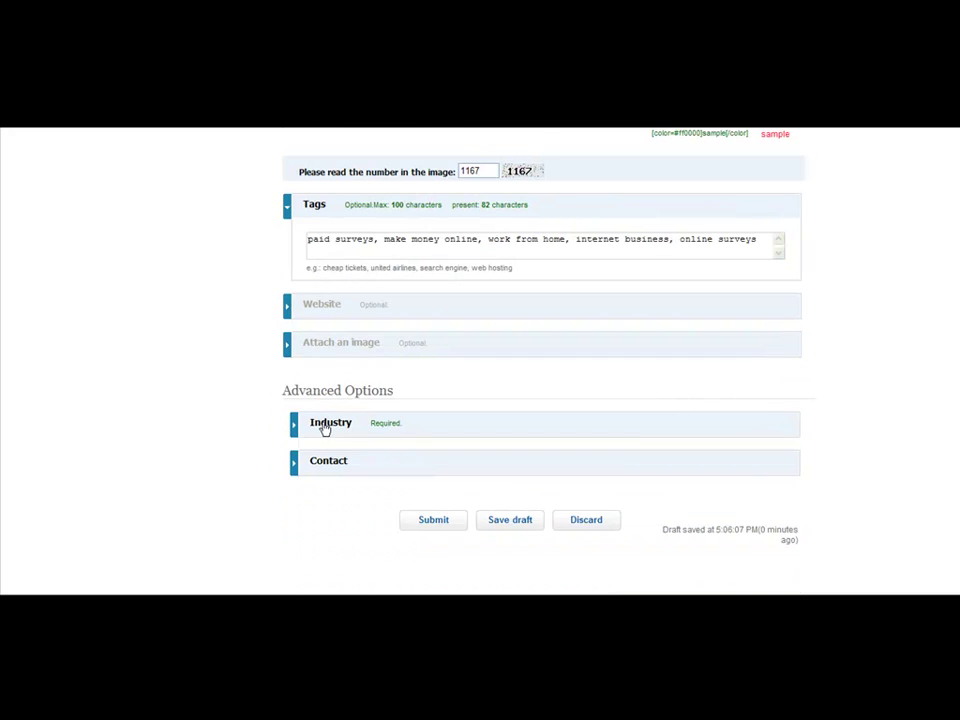
Set Industry to Business: Online Marketing / SEO and expand the Contact section
click(323, 425)
click(450, 457)
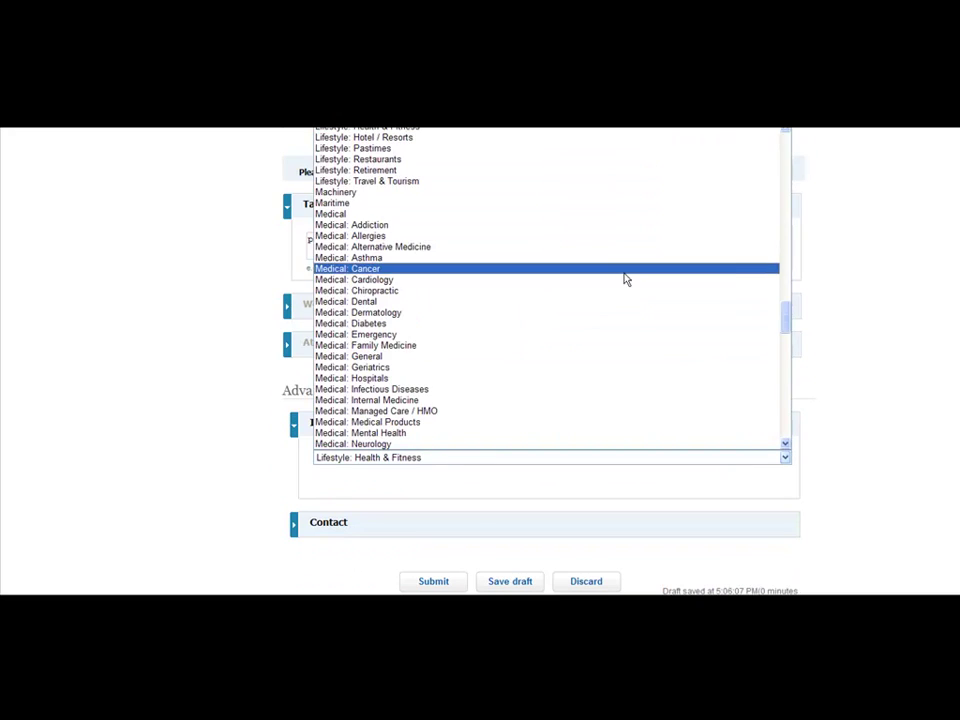
drag(785, 316, 767, 171)
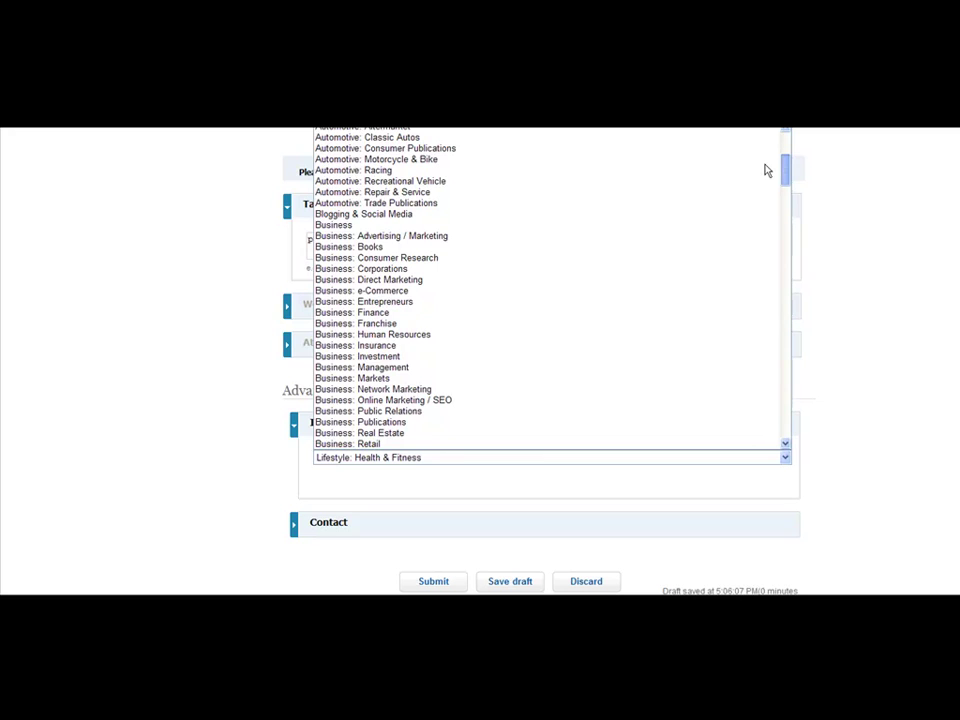
scroll(767, 171, down, 1)
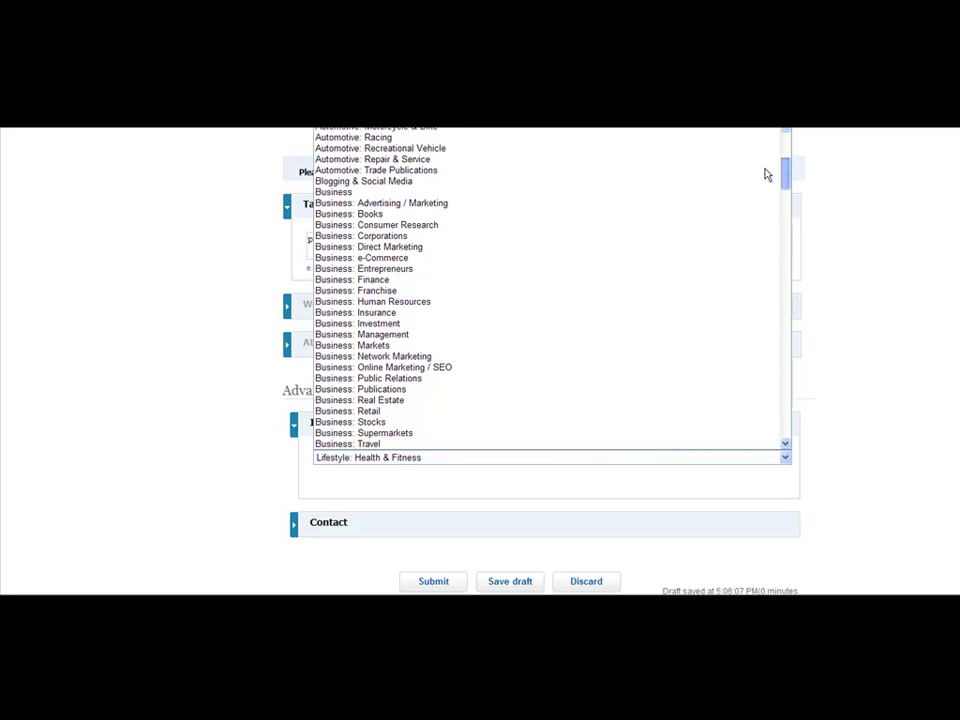
scroll(767, 174, down, 1)
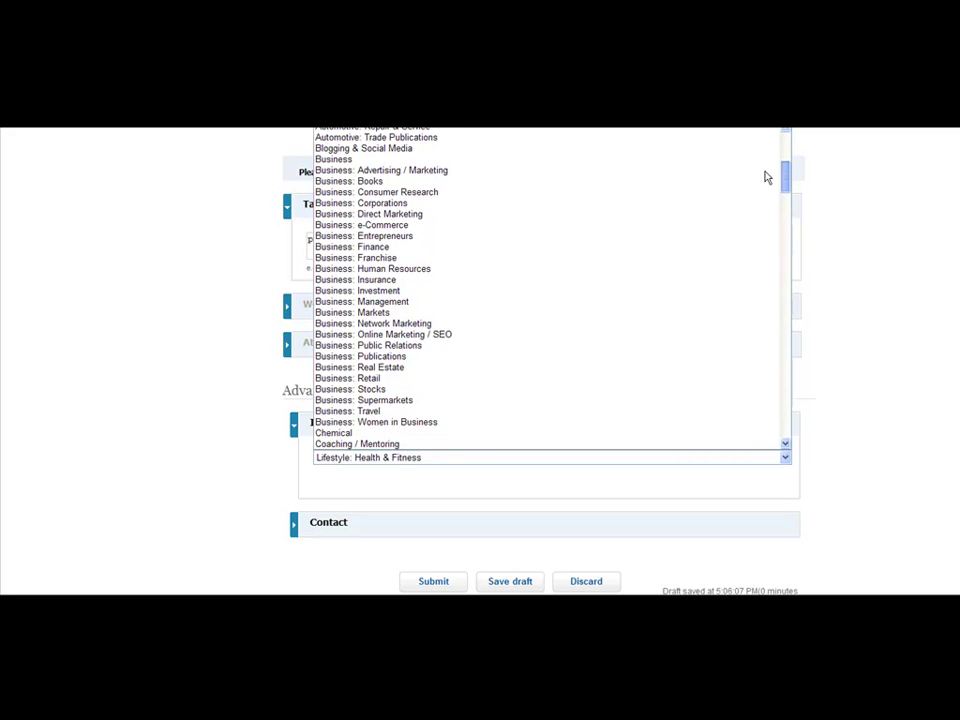
click(432, 337)
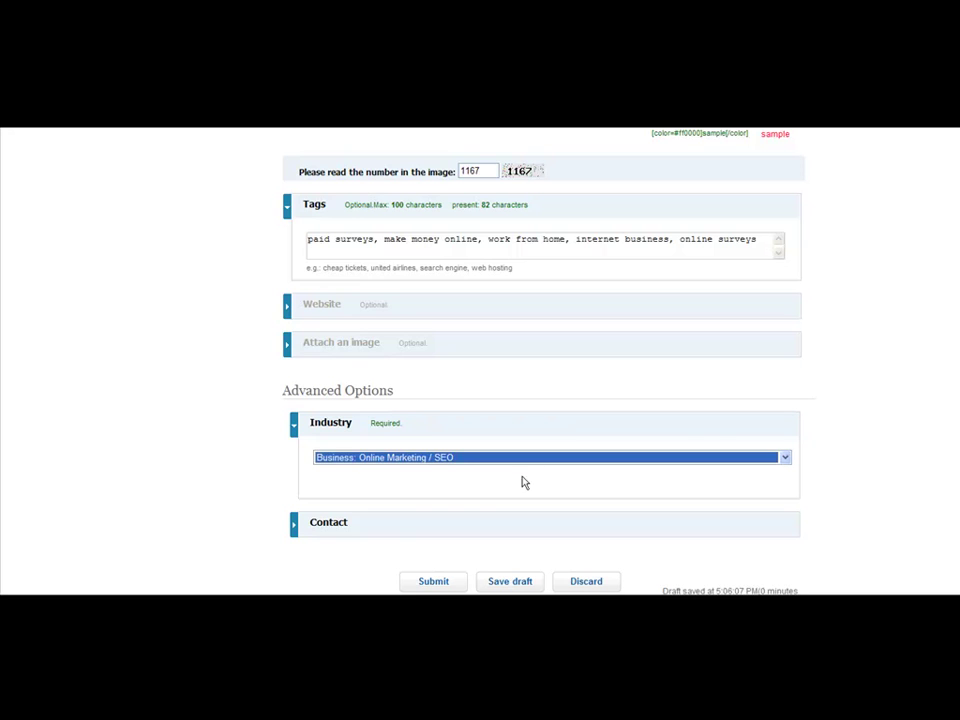
click(297, 525)
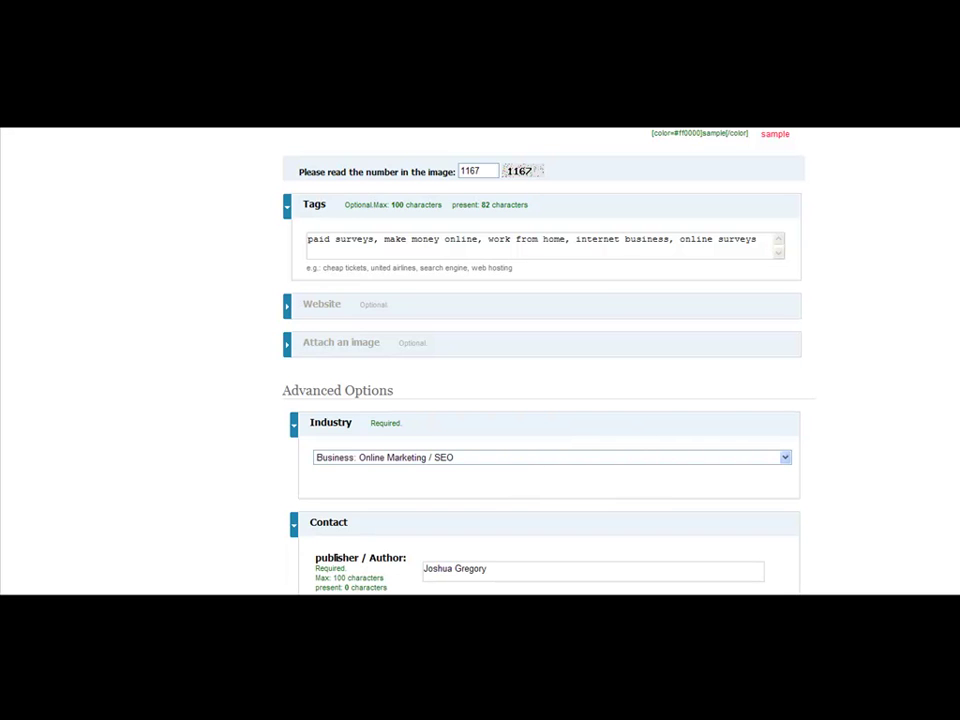
Delete the old URL line from the Postal Address box
scroll(958, 433, down, 4)
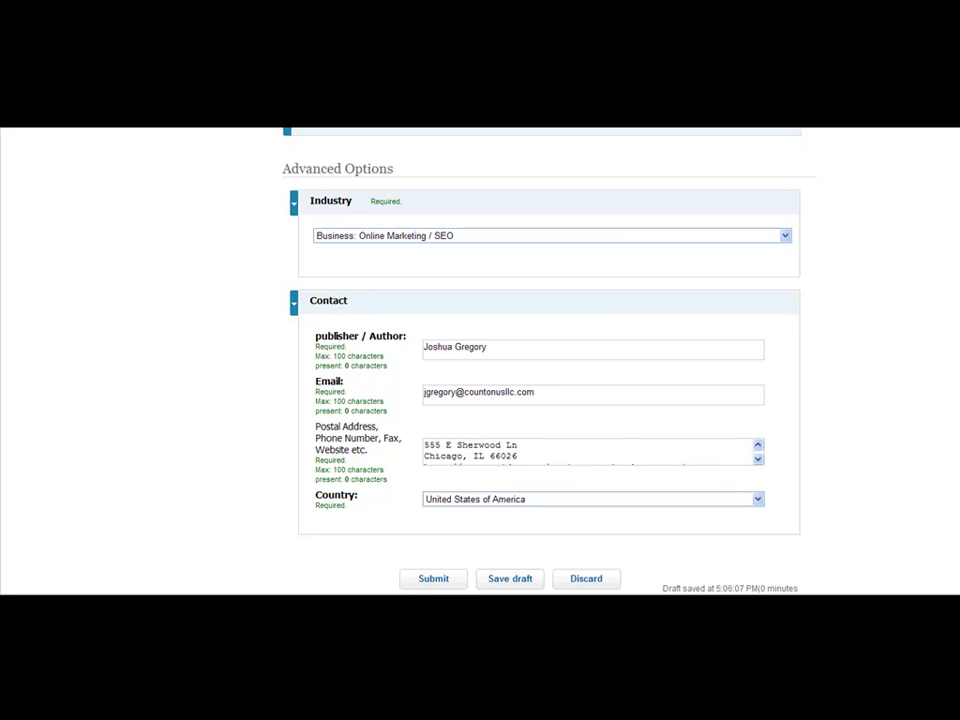
click(758, 460)
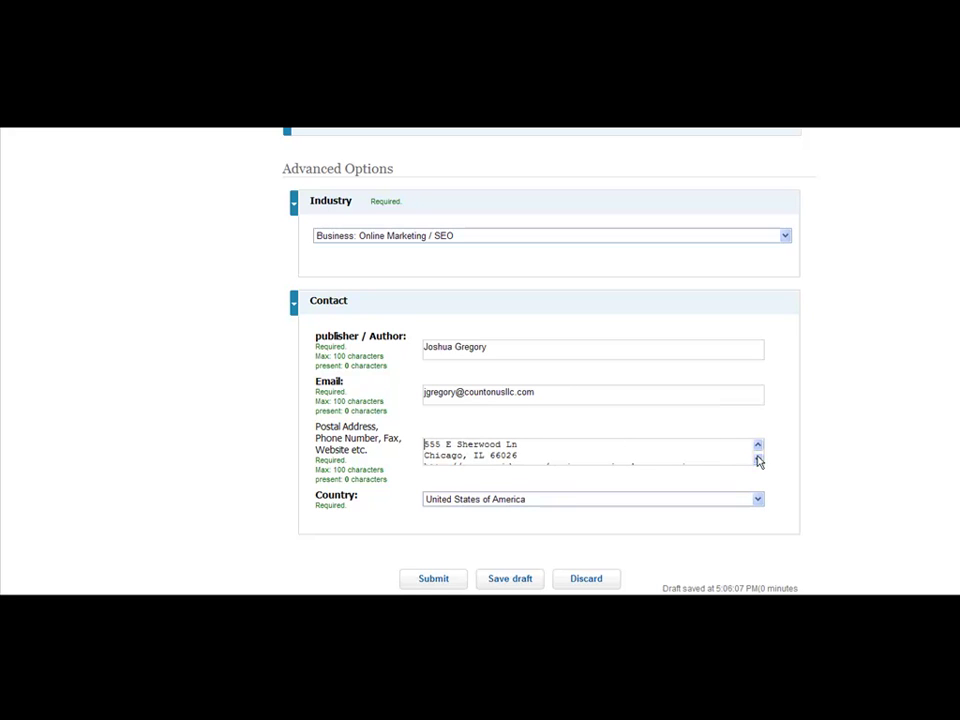
click(758, 460)
scroll(758, 460, up, 1)
click(758, 460)
drag(712, 459, 300, 480)
key(BackSpace)
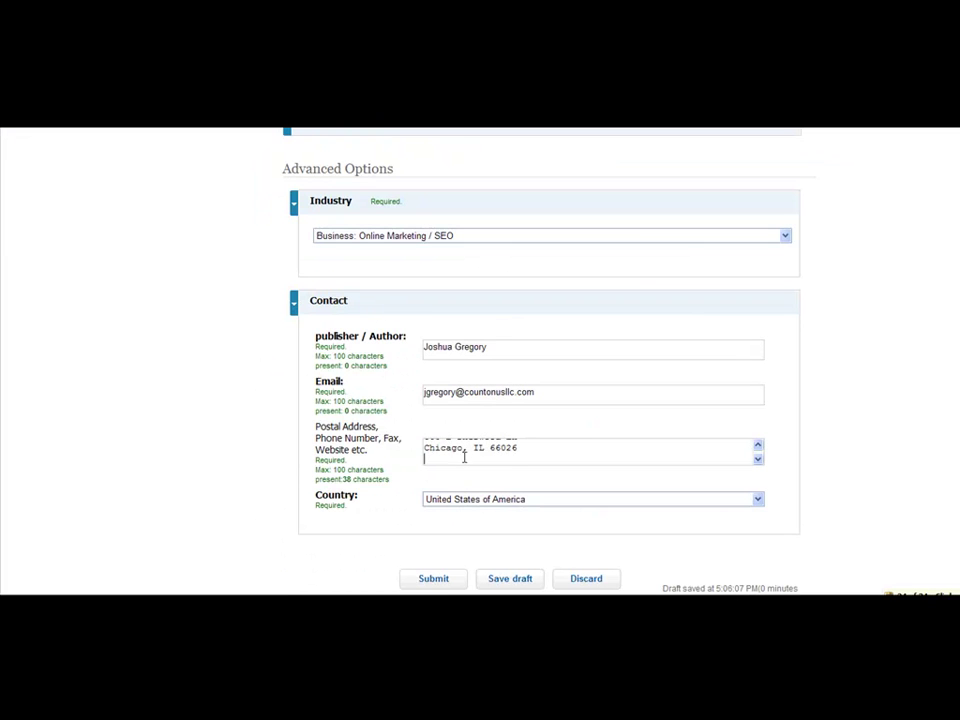
key(ctrl+v)
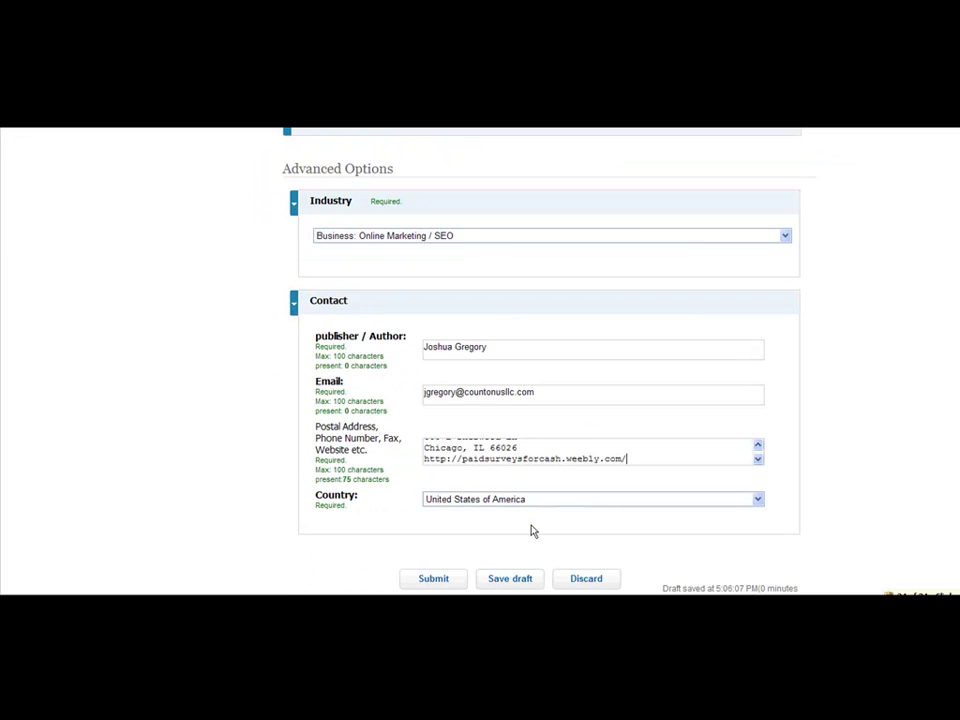
scroll(684, 516, down, 3)
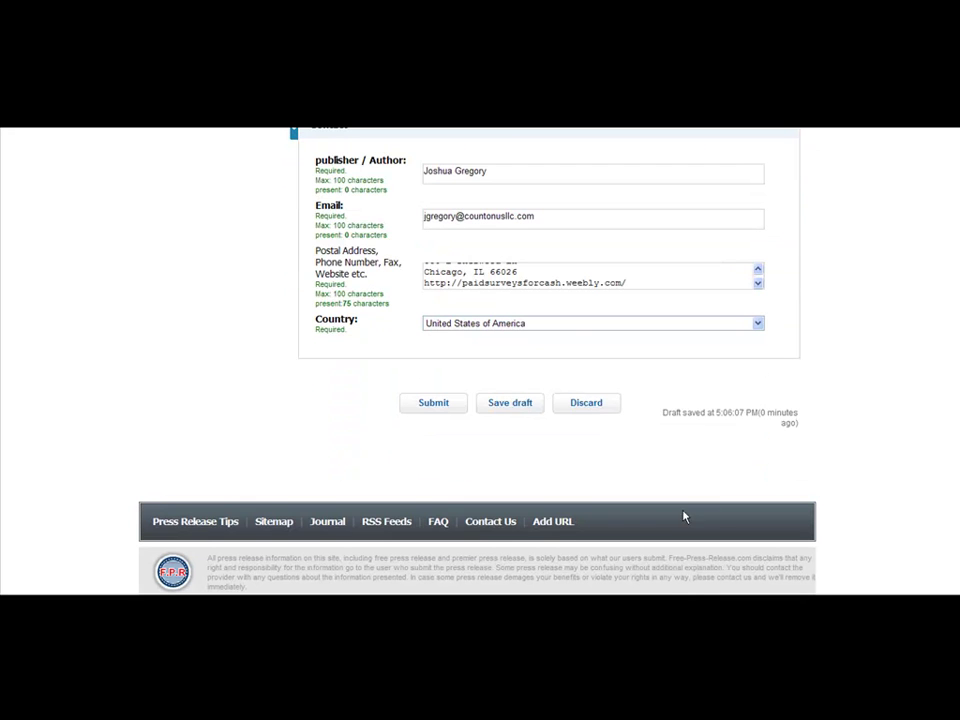
click(421, 405)
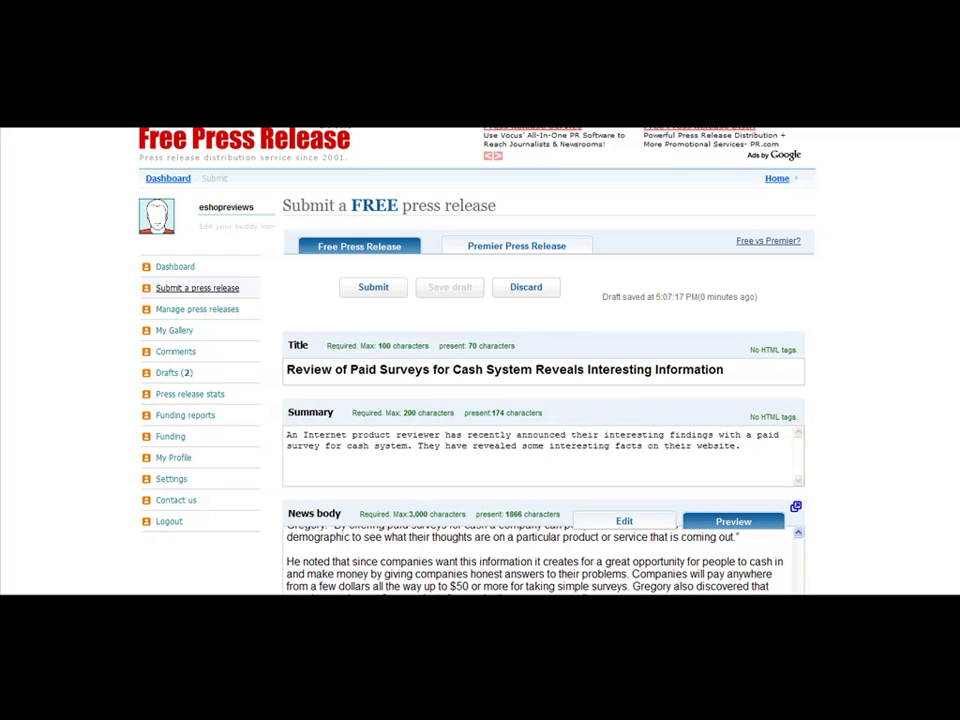
scroll(540, 400, down, 15)
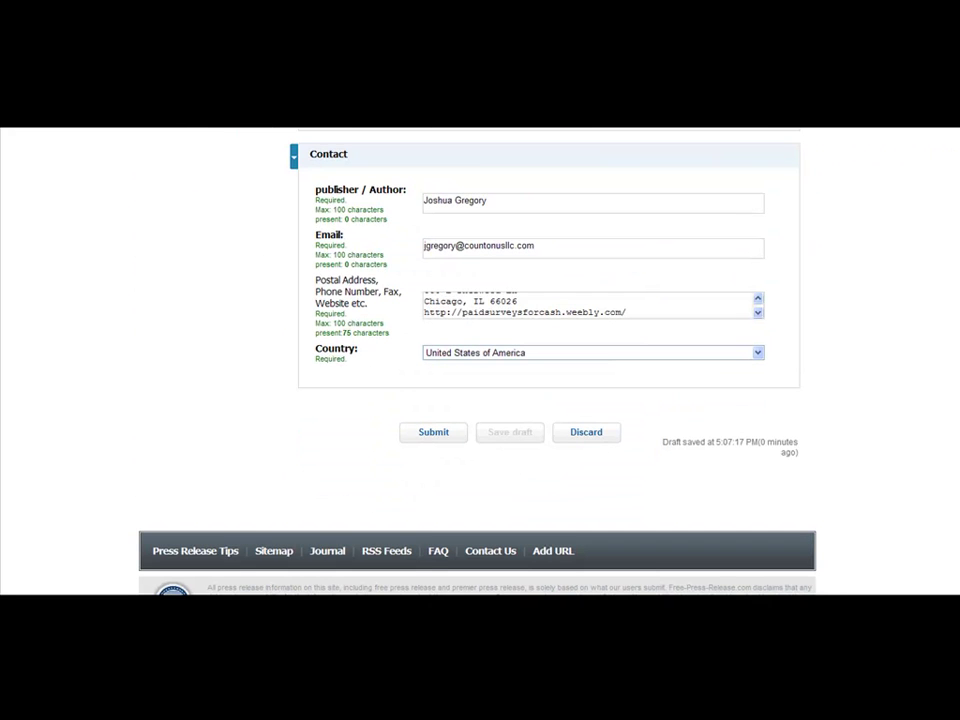
click(433, 437)
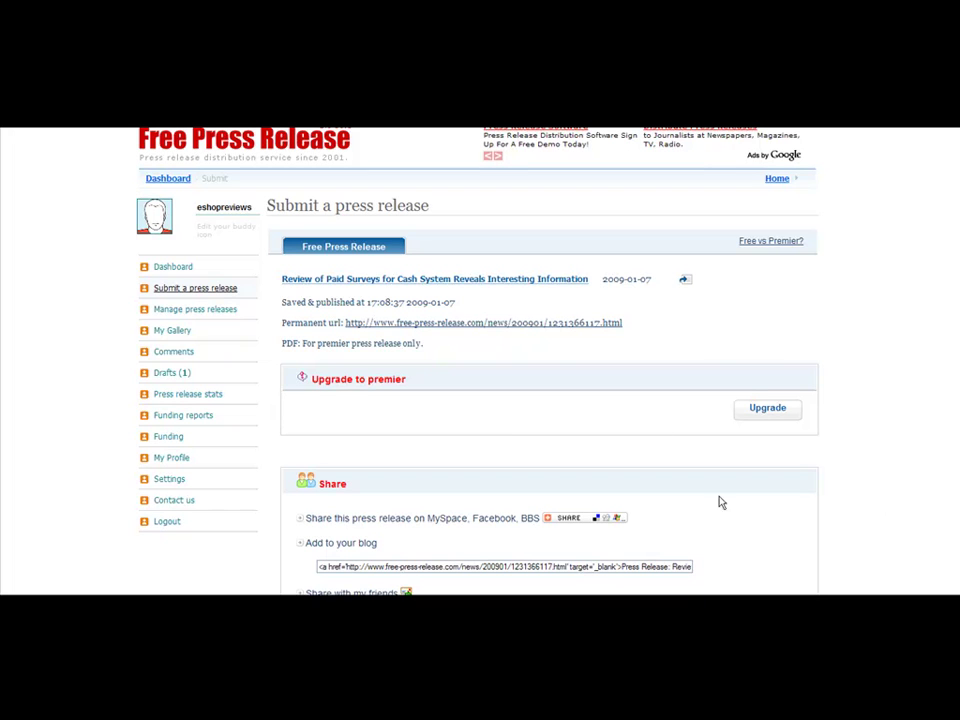
Open the published paid surveys release through its Permanent url link
click(540, 323)
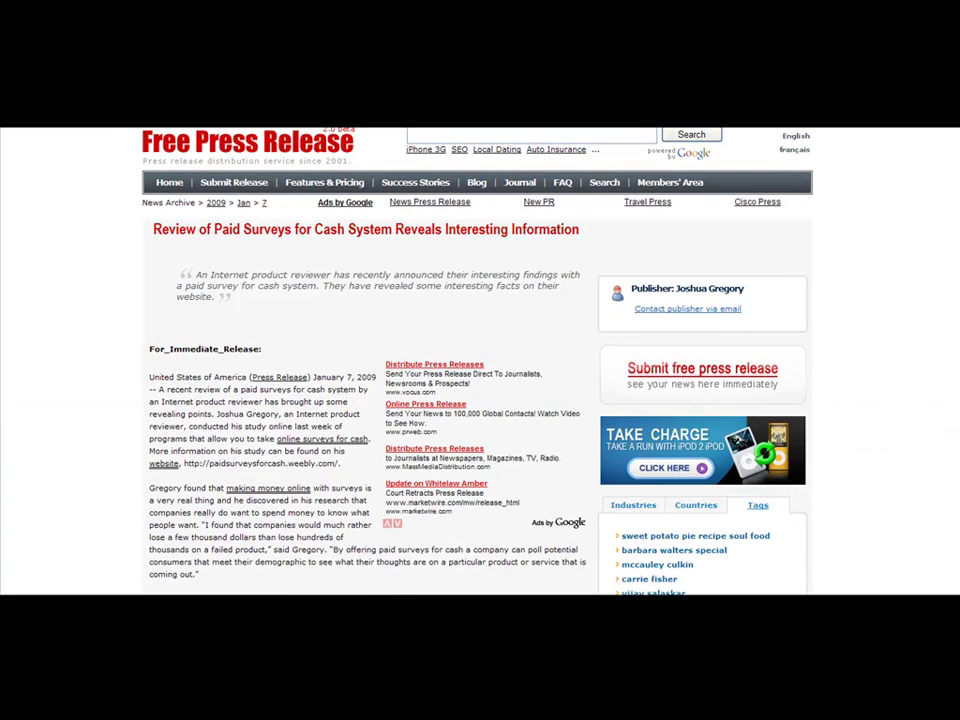
Scroll through the published paid-surveys release to check it, then close the article page
scroll(480, 360, down, 5)
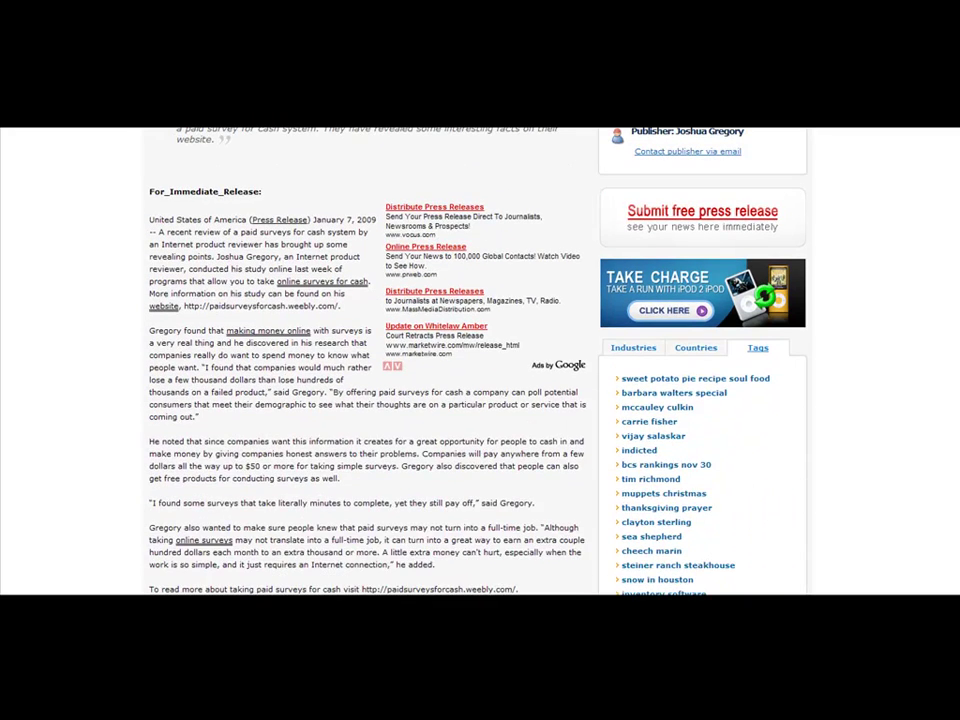
scroll(480, 360, down, 1)
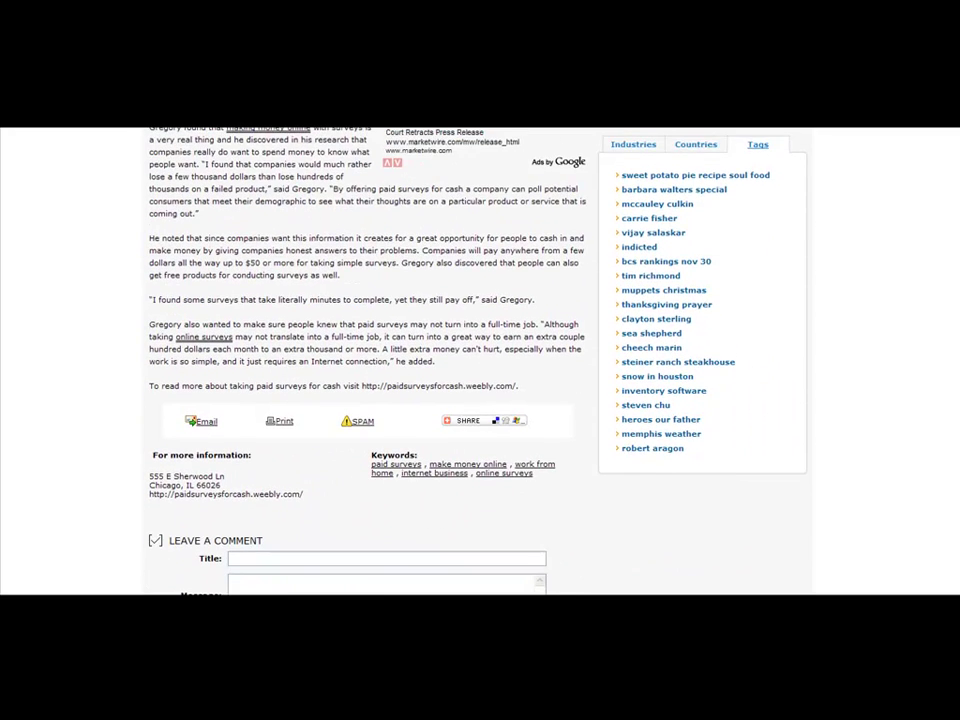
scroll(480, 360, down, 1)
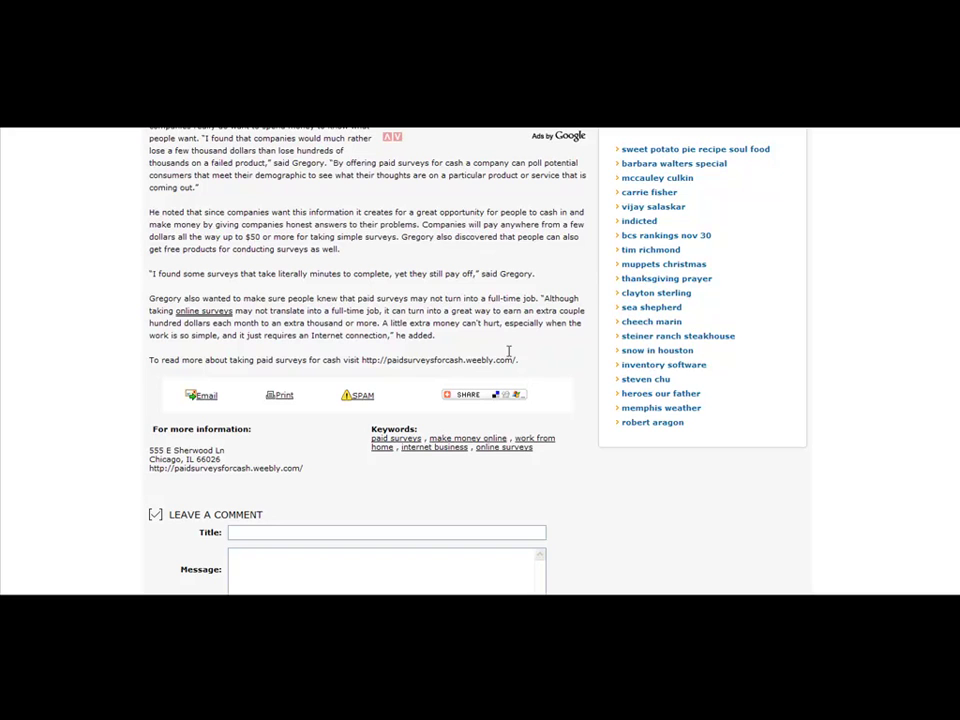
scroll(480, 360, up, 5)
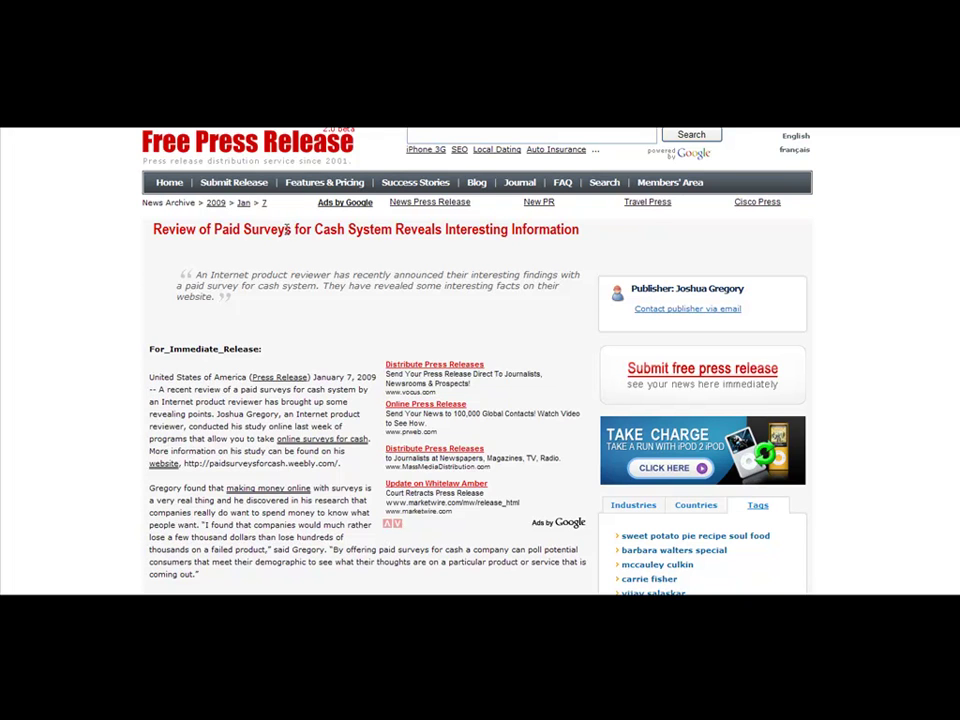
drag(213, 228, 392, 229)
click(395, 222)
click(905, 128)
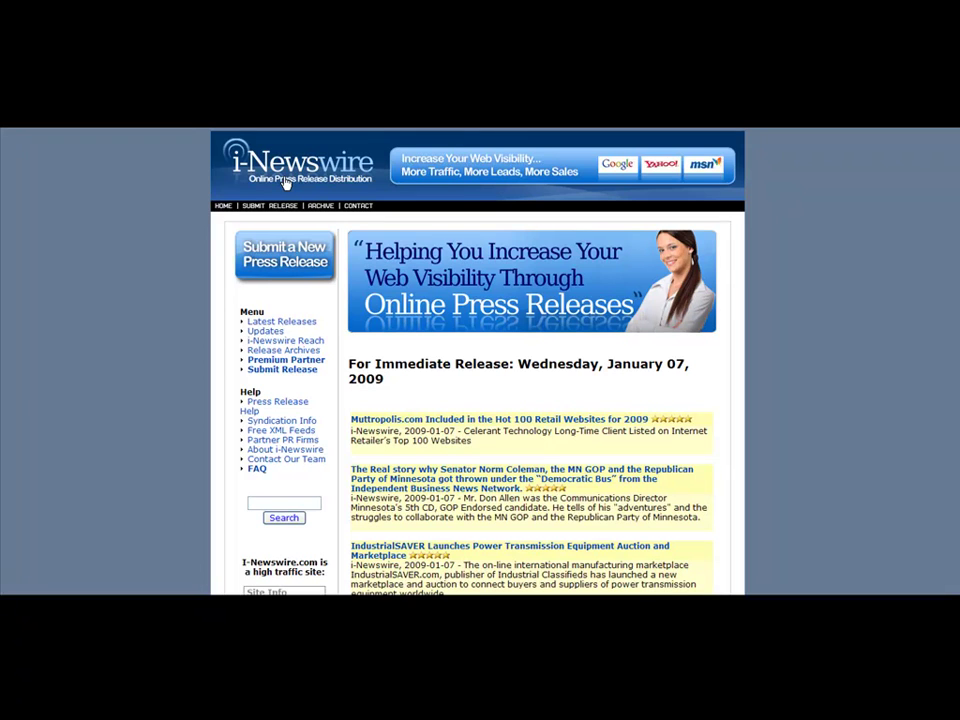
Start a new i-Newswire submission and choose the free press release option
click(298, 258)
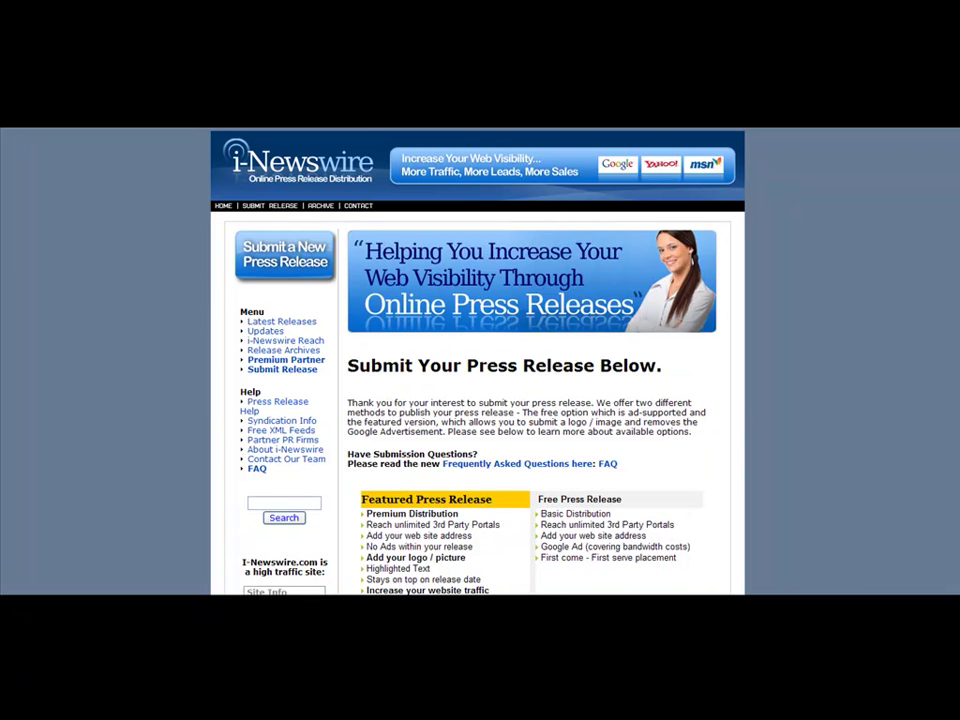
scroll(477, 360, down, 3)
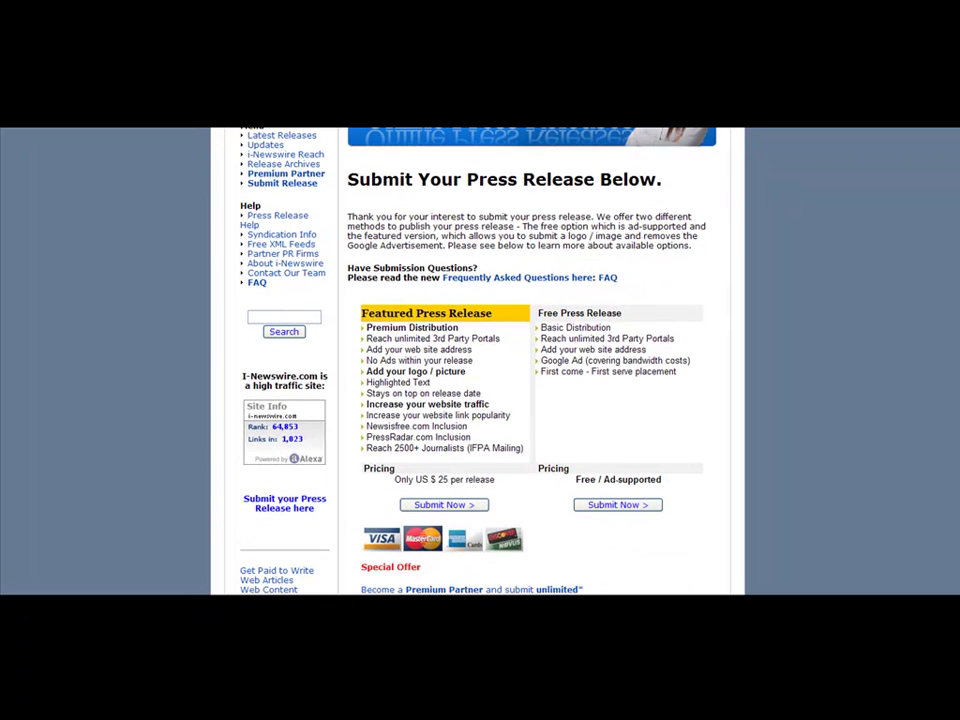
click(636, 508)
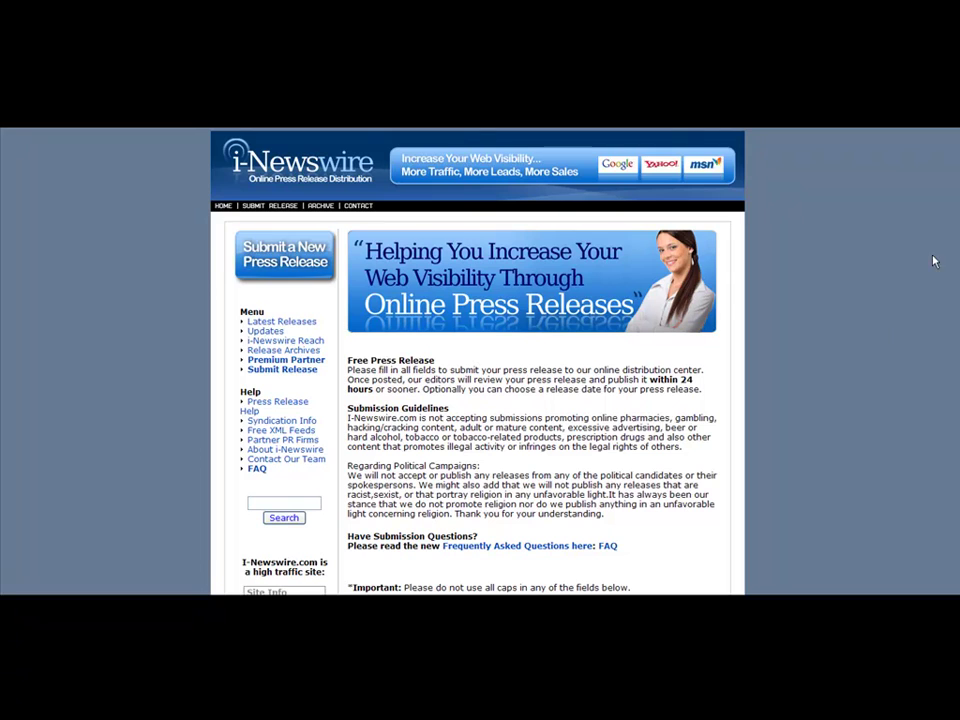
scroll(955, 332, down, 5)
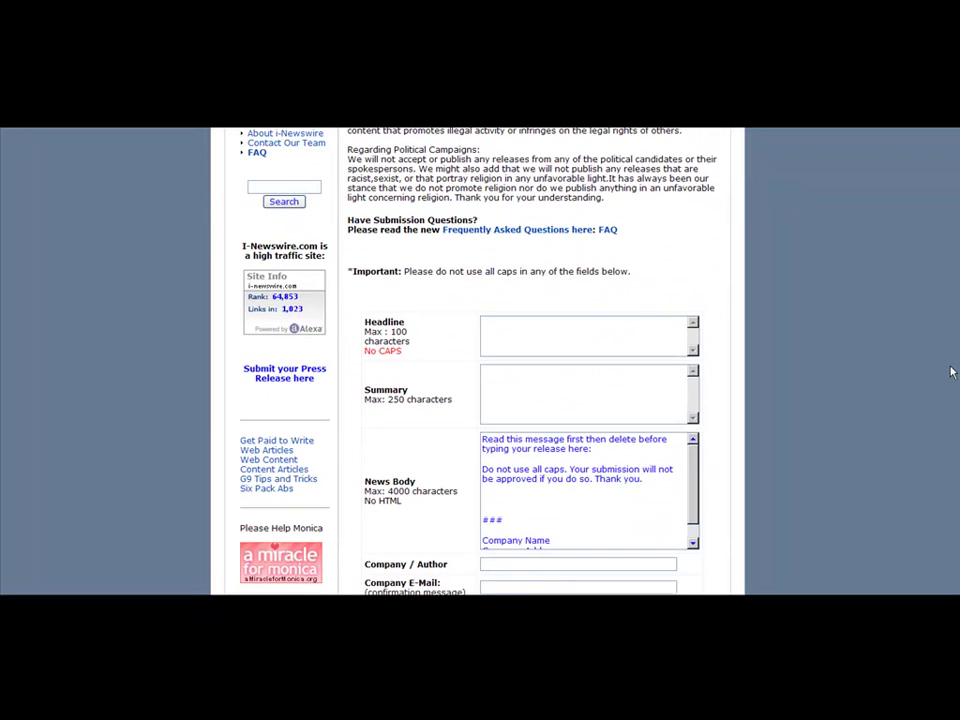
Put the caret in the Headline field and bring the Press Release 1 Word document forward
click(637, 335)
click(275, 604)
click(271, 573)
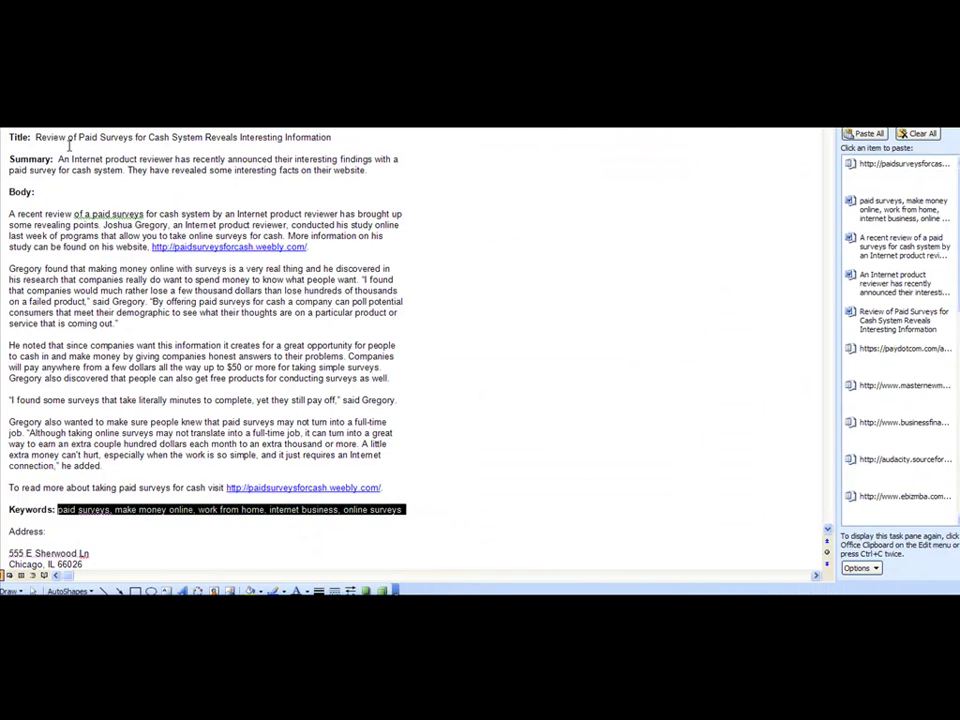
Copy the title 'Review of Paid Surveys for Cash System Reveals Interesting Information' into Headline
drag(66, 137, 358, 139)
click(354, 137)
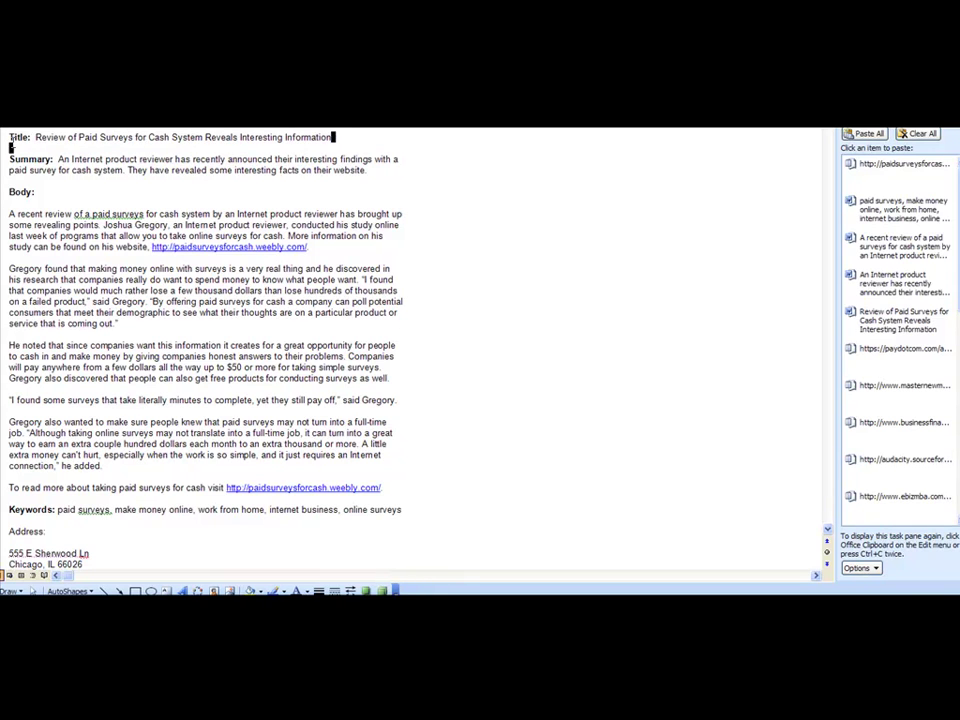
shift+click(34, 140)
key(ctrl+c)
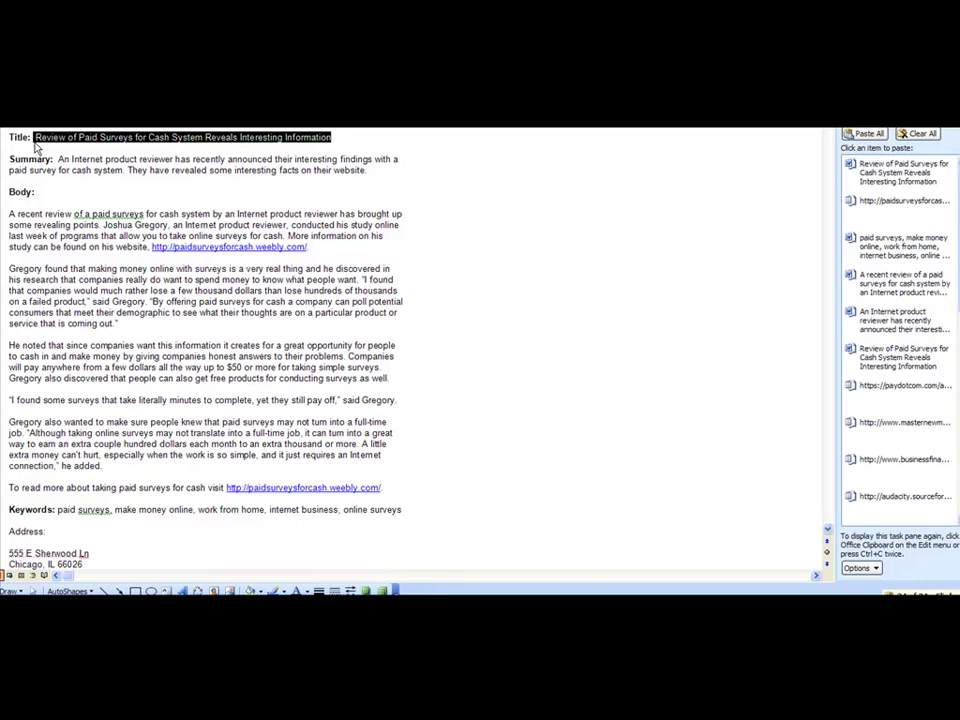
key(alt+Tab)
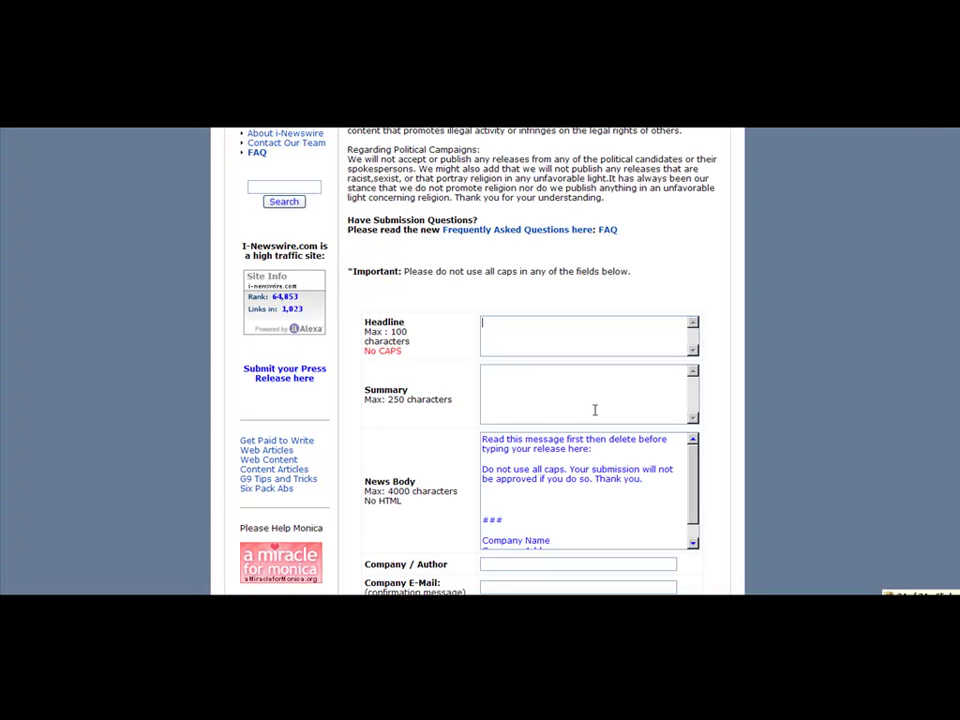
key(ctrl+v)
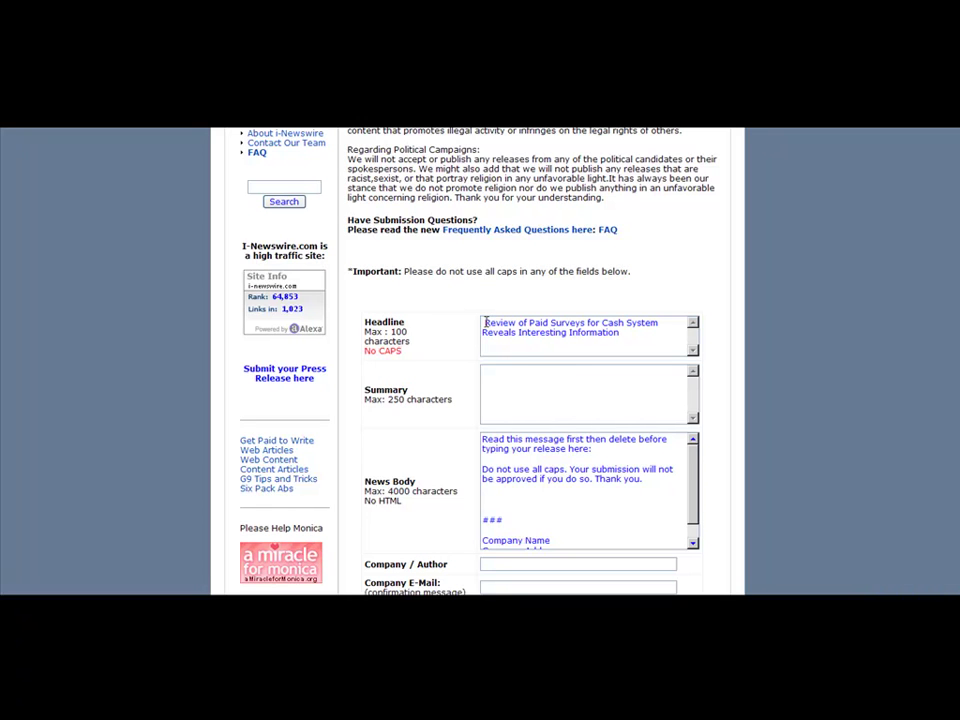
Copy the summary paragraph from the Word draft and paste it into the Summary box
click(510, 402)
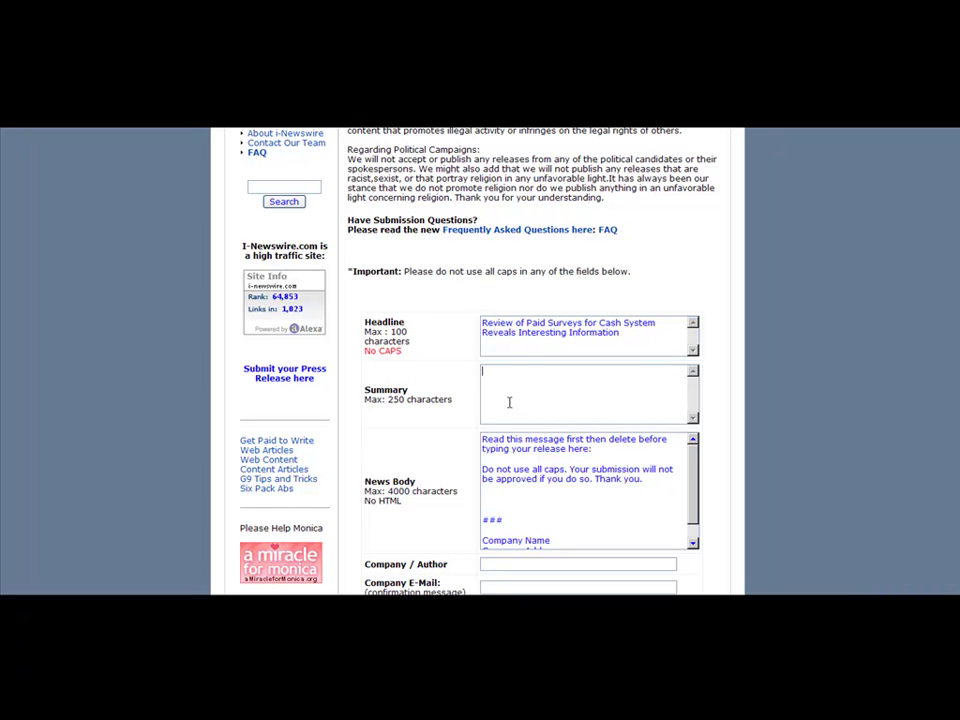
click(298, 598)
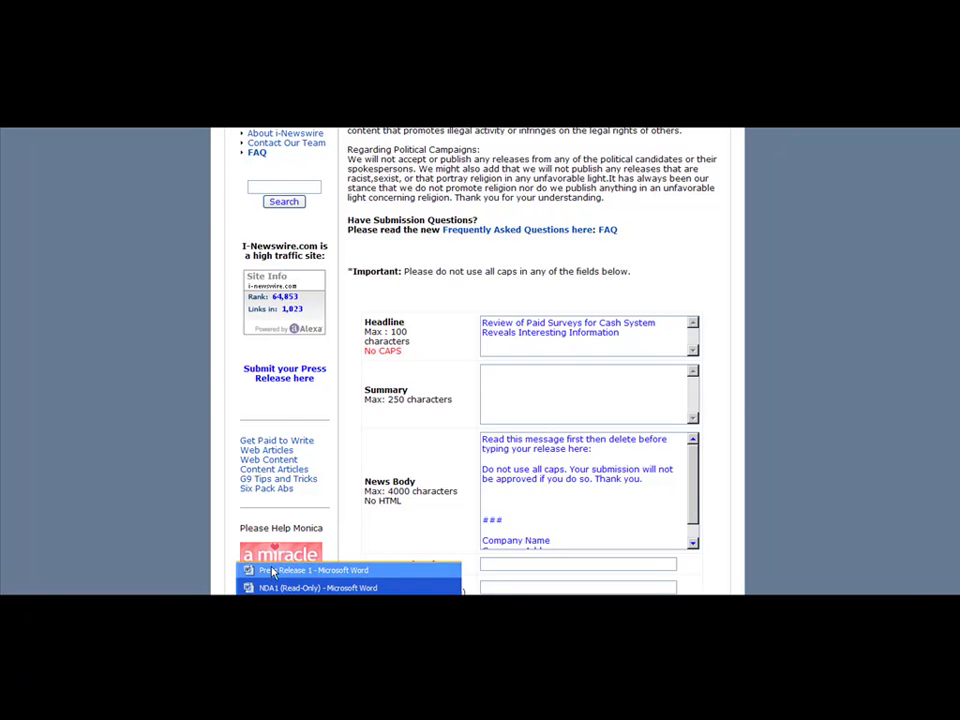
click(273, 568)
mouse_move(59, 159)
mouse_down()
mouse_move(221, 153)
mouse_move(381, 169)
mouse_move(60, 160)
mouse_up()
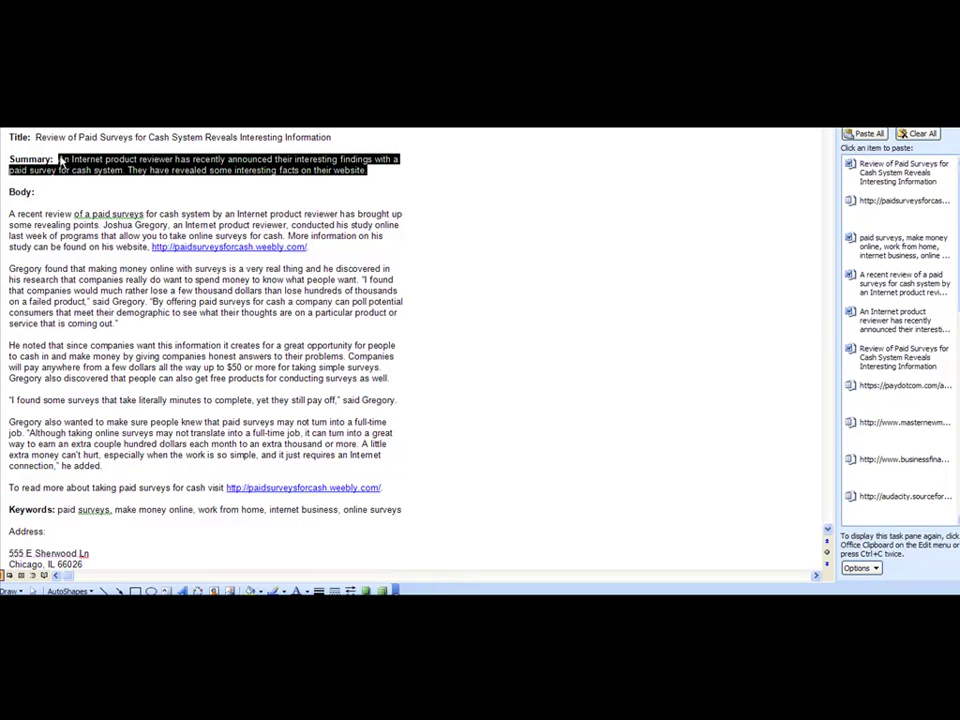
key(ctrl+c)
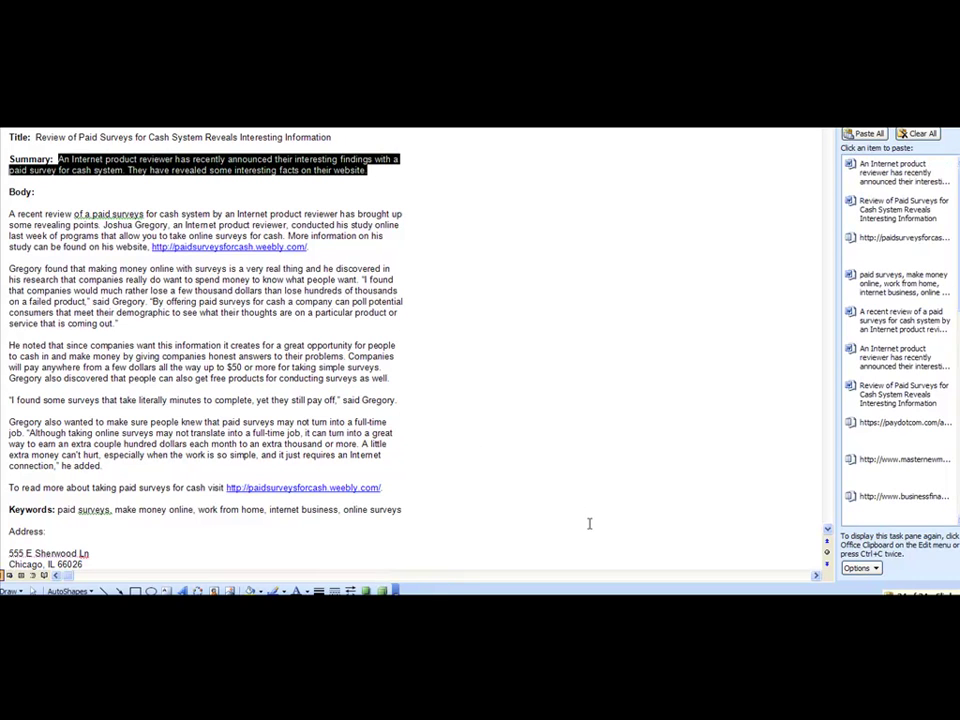
click(578, 608)
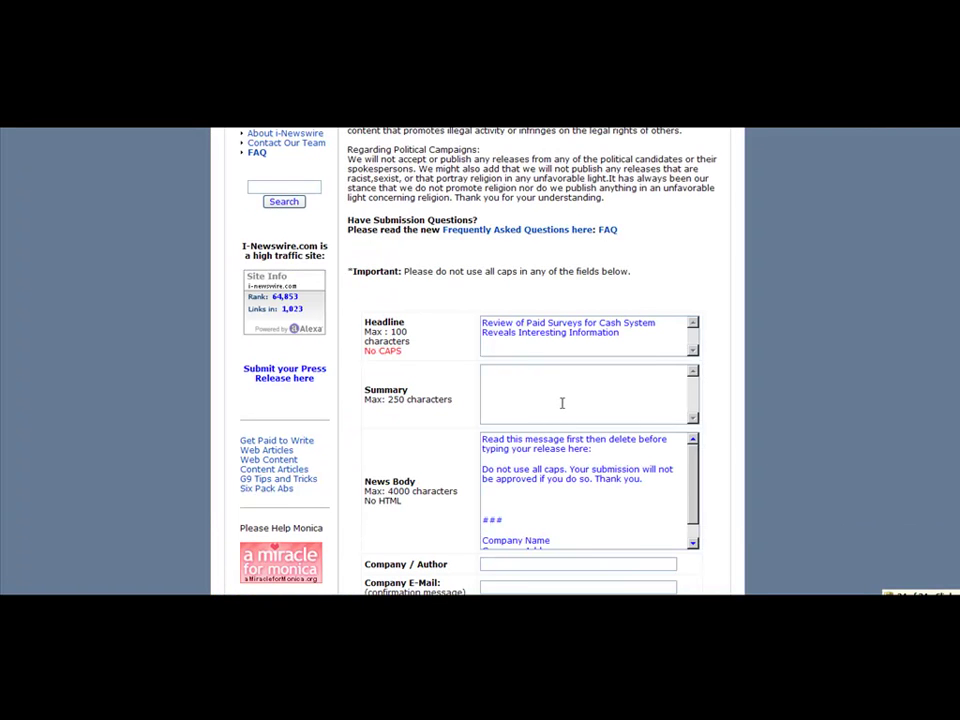
key(ctrl+v)
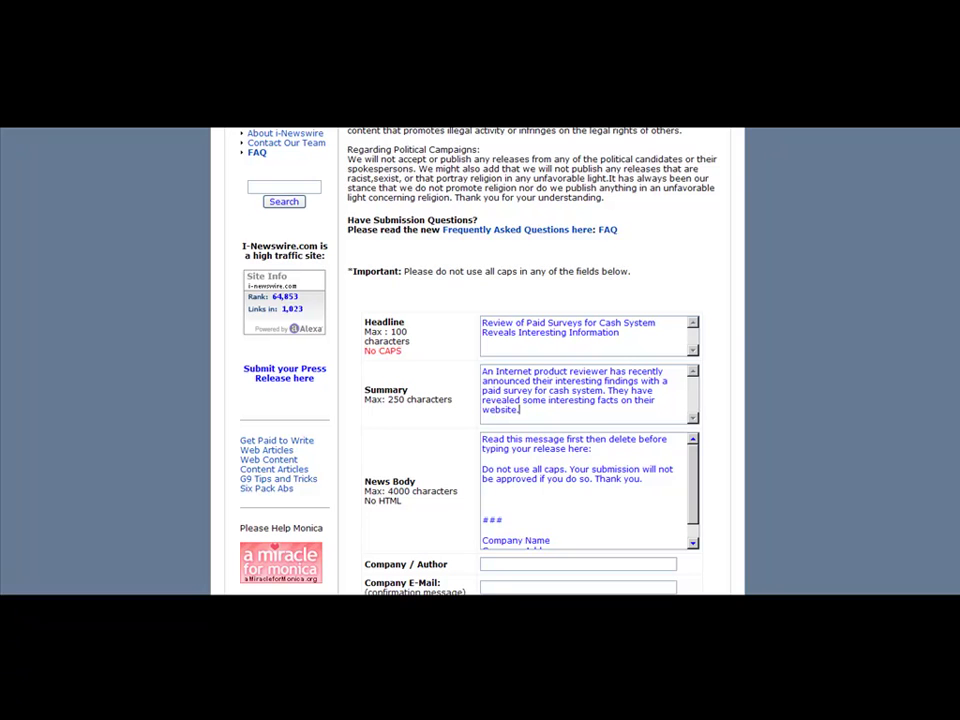
Replace the News Body instructions with the release body text copied from Word
click(285, 604)
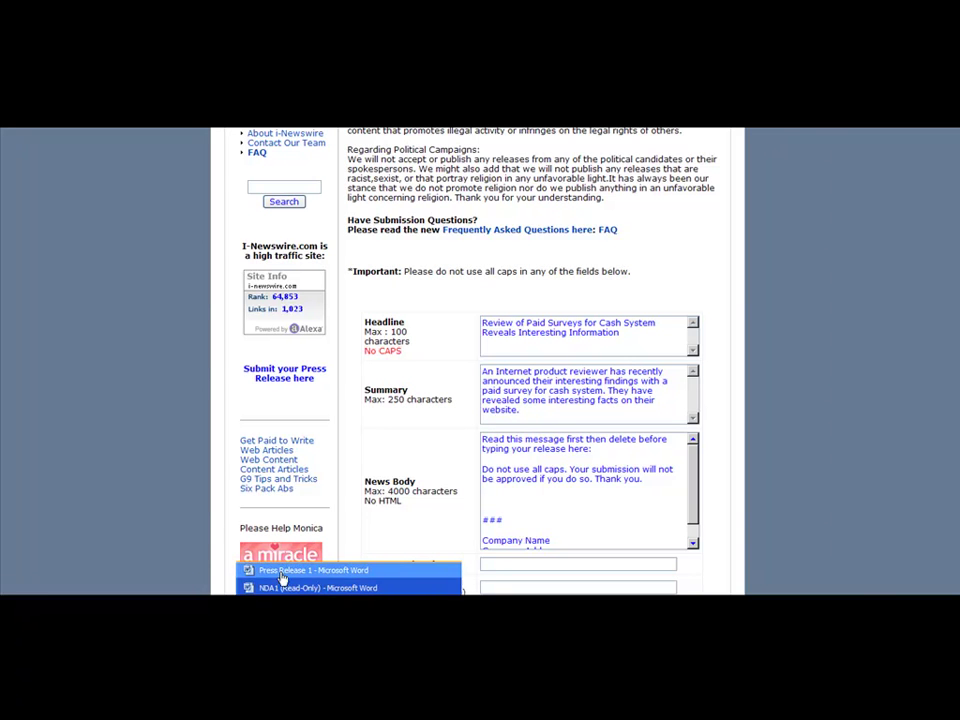
click(281, 573)
drag(8, 213, 398, 491)
key(ctrl+c)
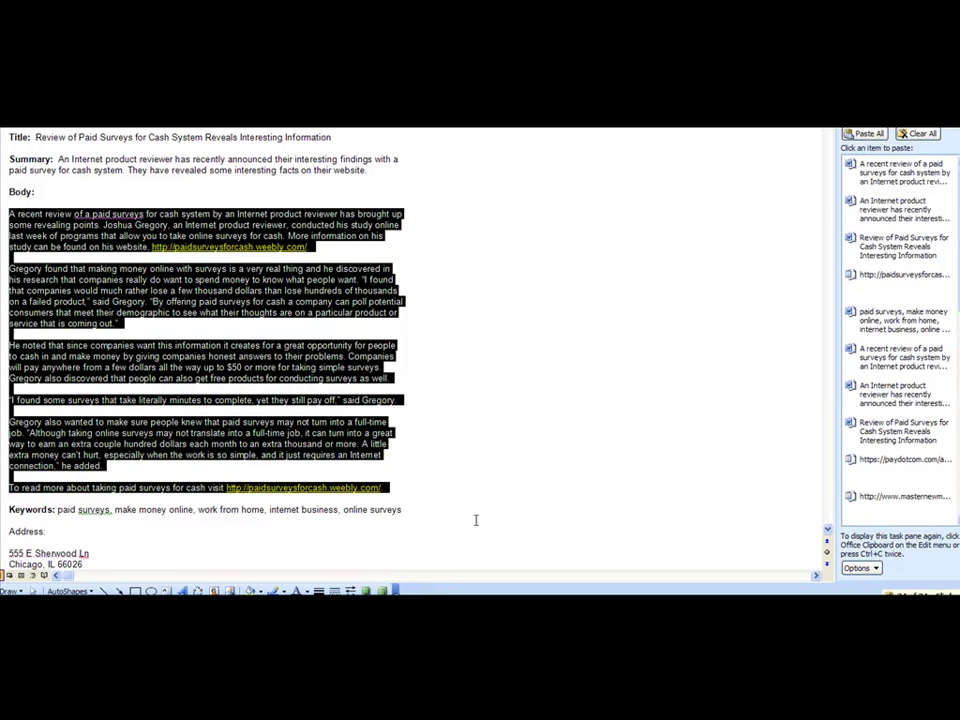
key(alt+Tab)
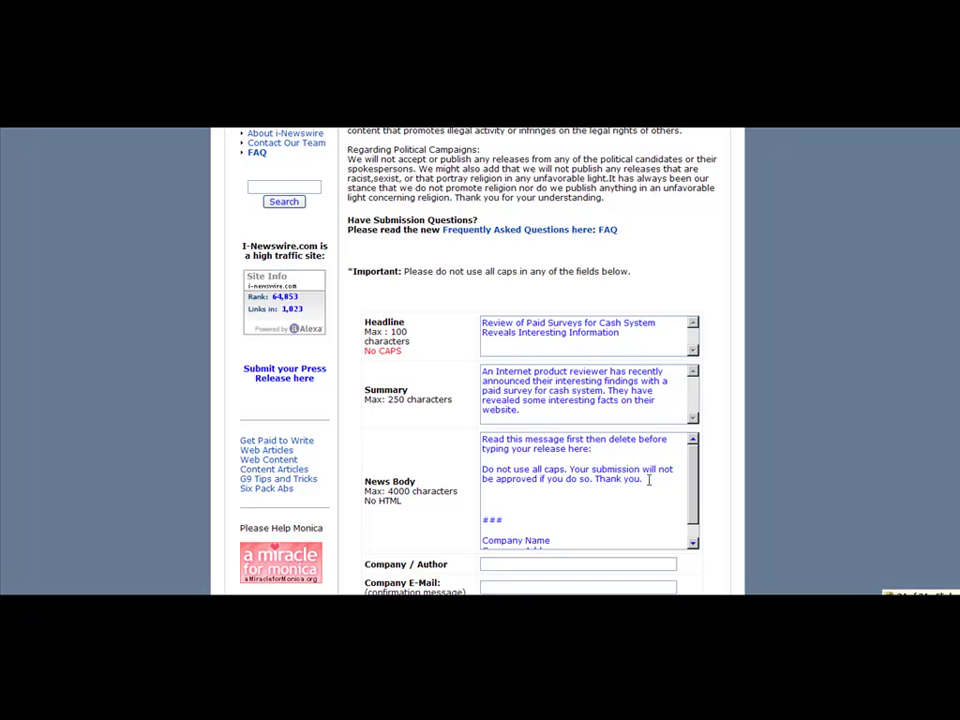
drag(645, 478, 398, 433)
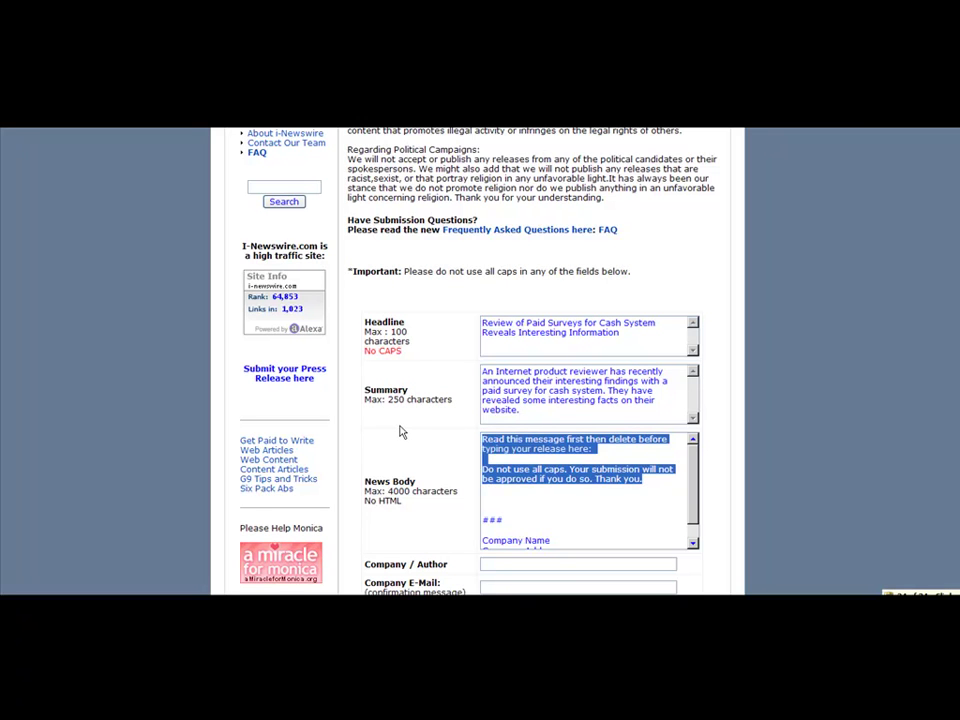
key(ctrl+v)
Remove the extra blank lines before the ### marker in the News Body
scroll(695, 520, up, 8)
scroll(684, 517, down, 4)
scroll(684, 517, down, 5)
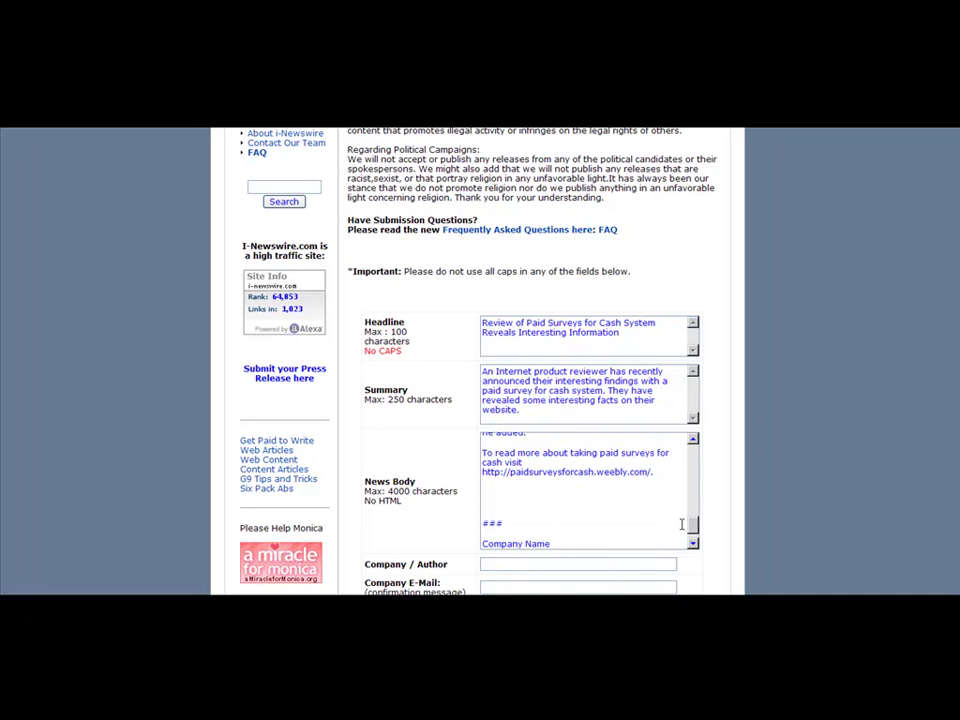
key(BackSpace)
key(BackSpace)
key(BackSpace)
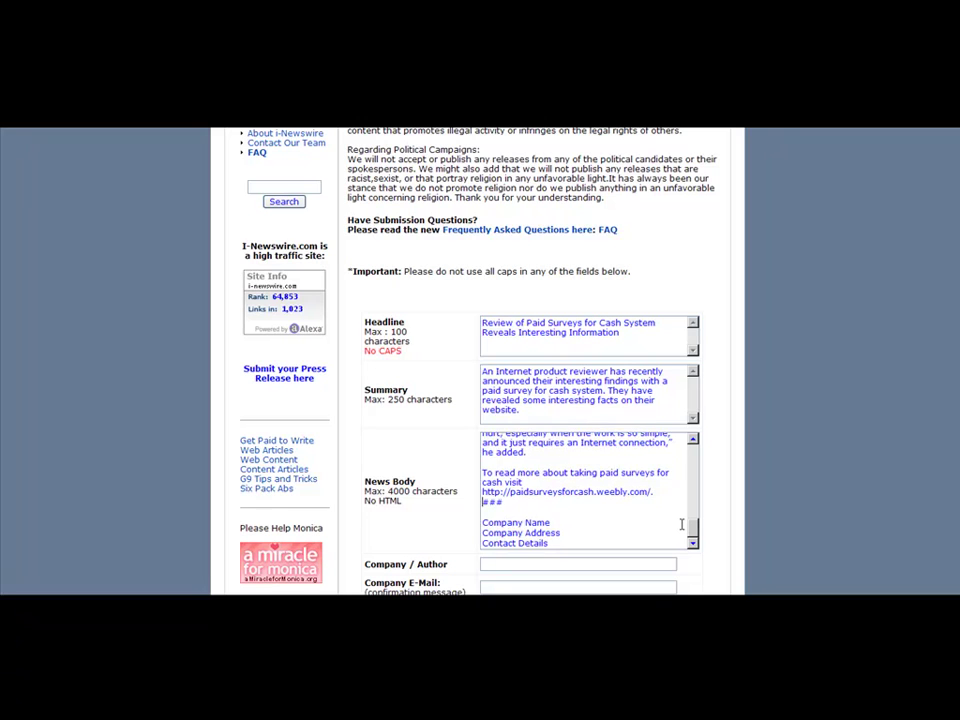
key(Down)
key(Down)
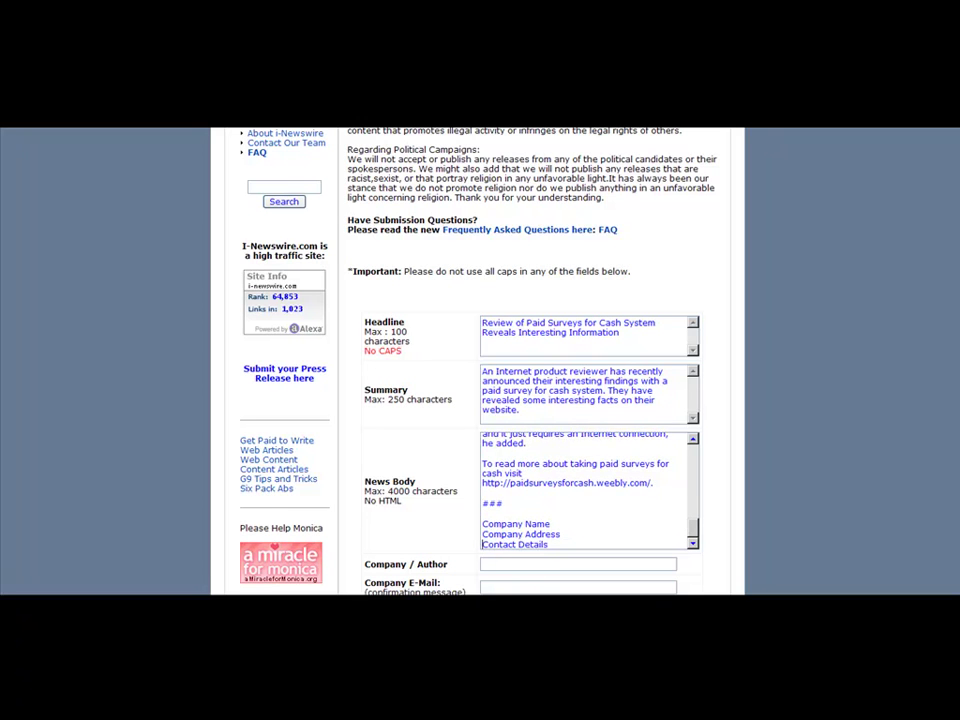
Replace the placeholder company lines with the two address lines copied from the draft
click(282, 570)
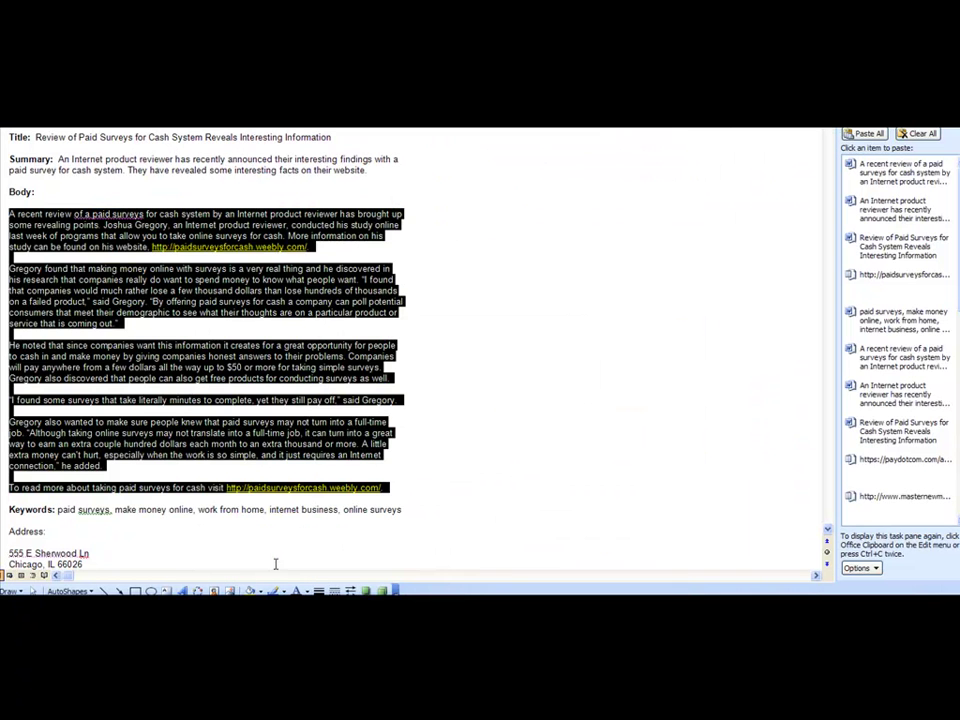
click(170, 549)
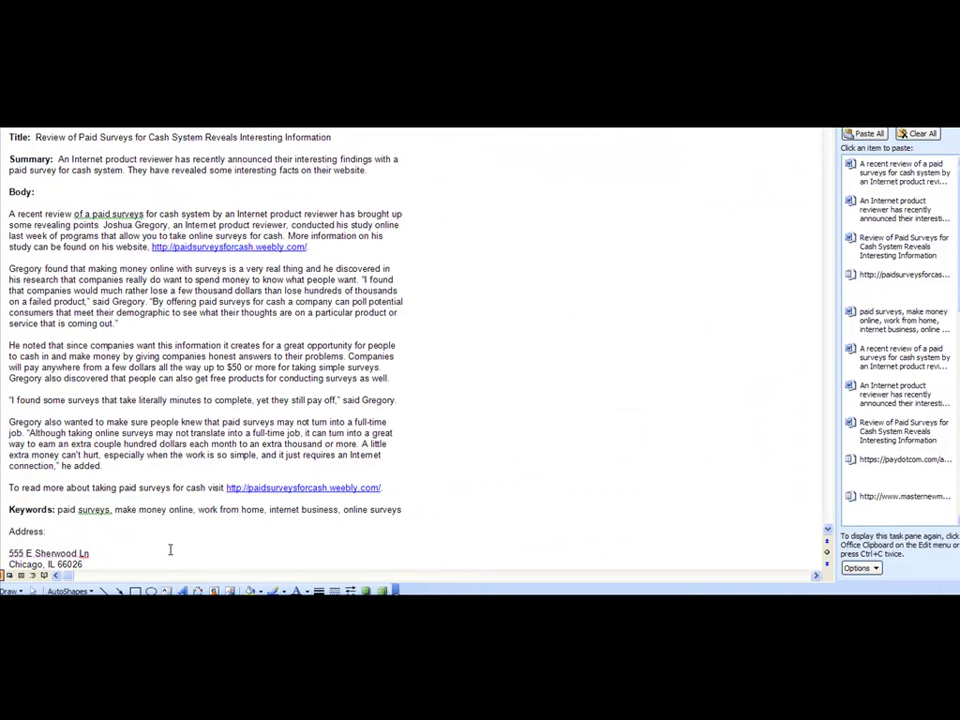
drag(2, 551, 1, 561)
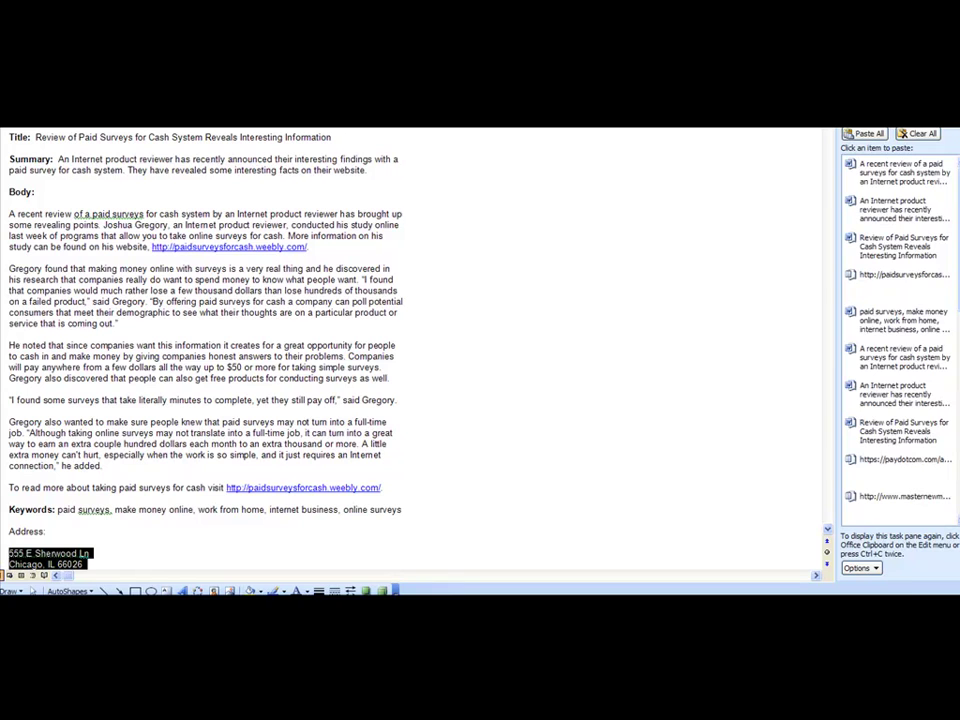
key(ctrl+c)
key(alt+Tab)
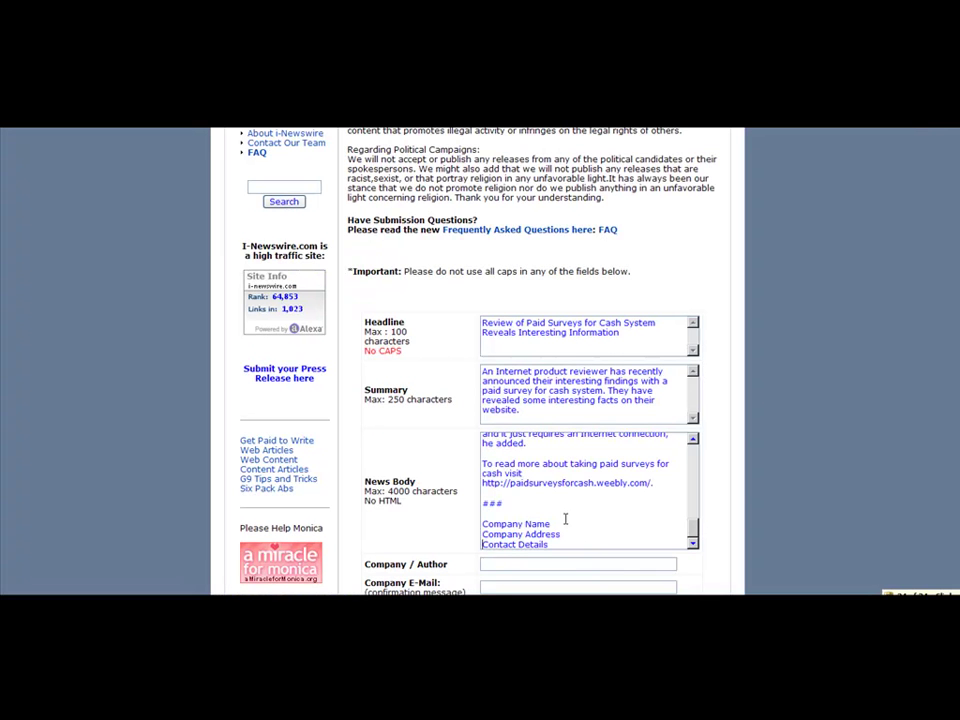
drag(552, 545, 477, 533)
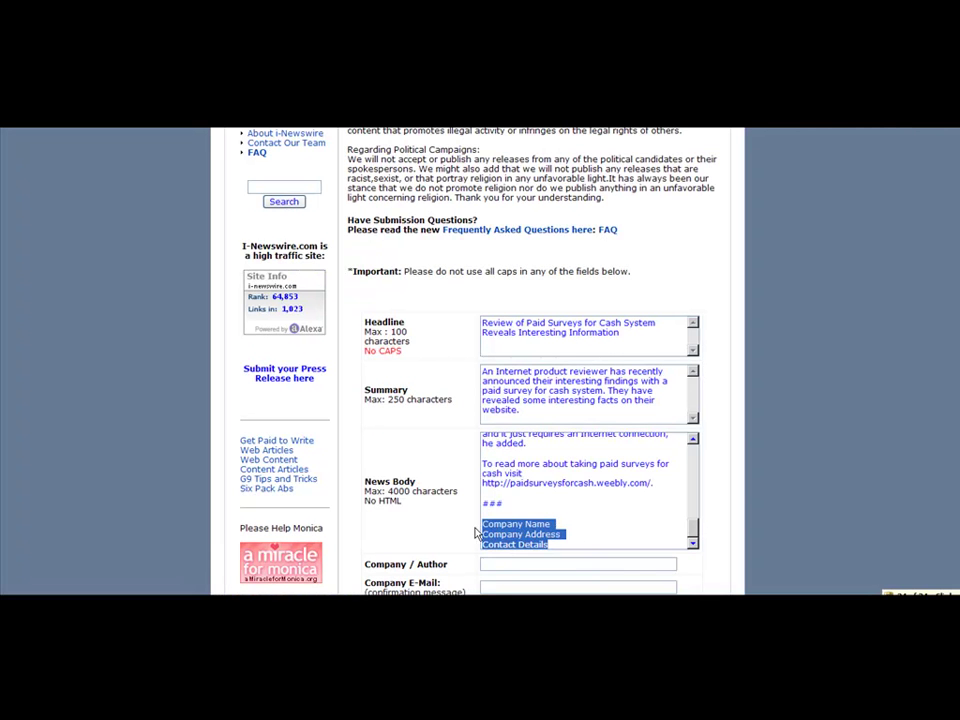
key(ctrl+v)
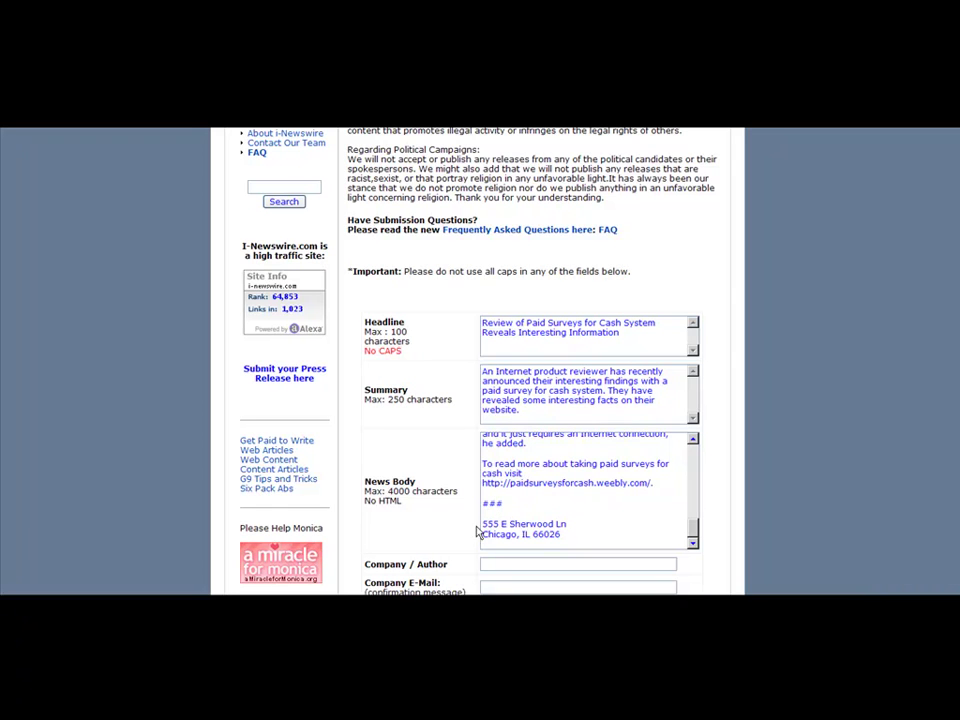
Add the author's name above the address and the paidsurveysforcash.weebly.com link below it
click(481, 525)
key(Return)
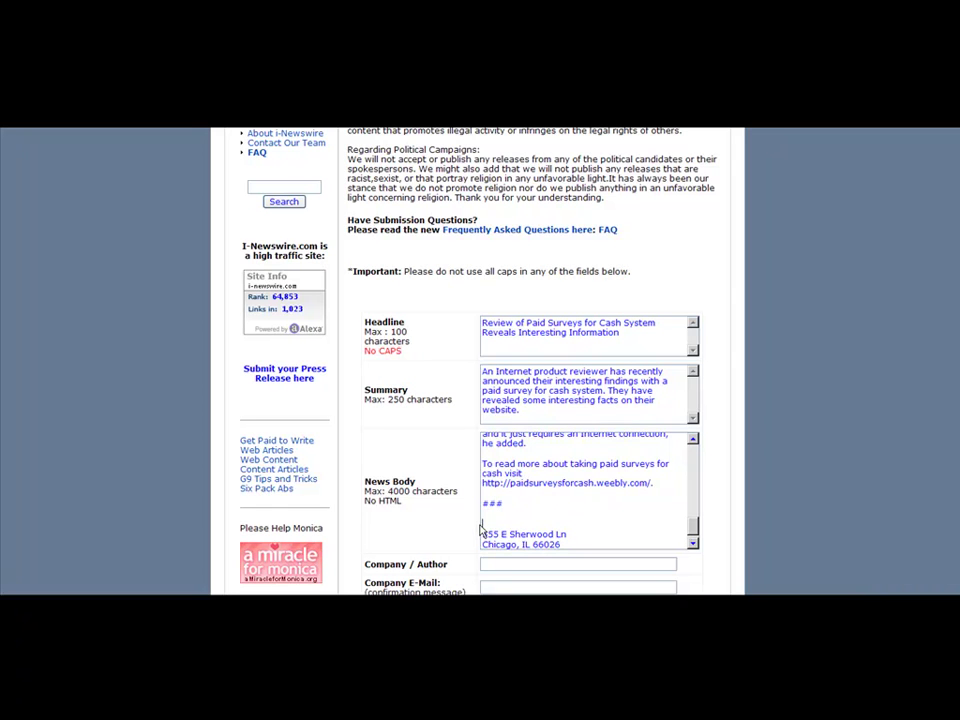
drag(651, 483, 467, 478)
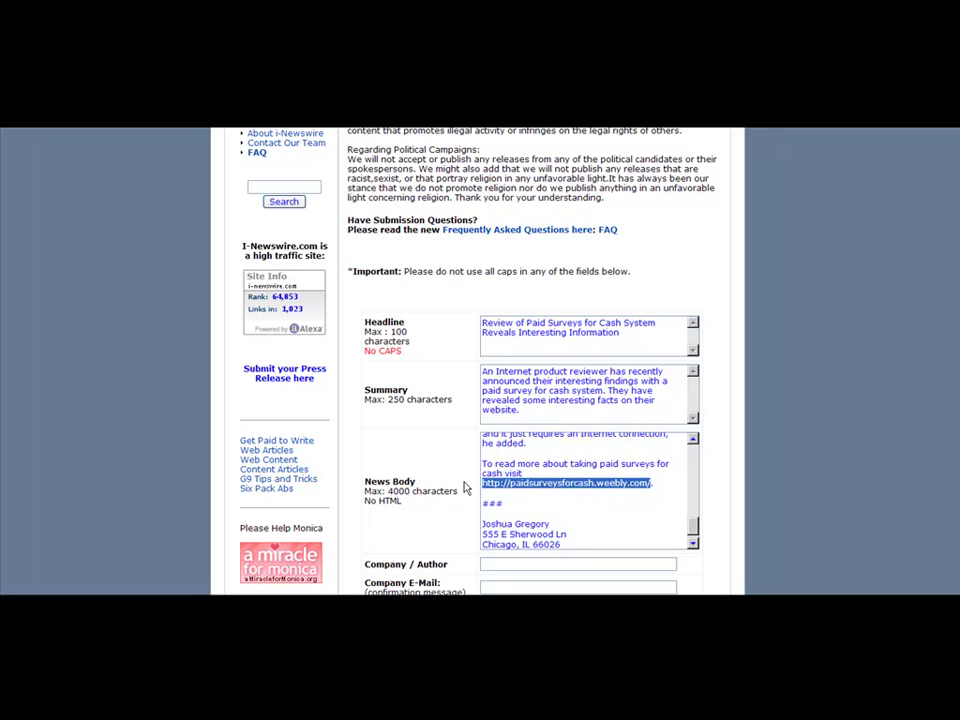
click(565, 541)
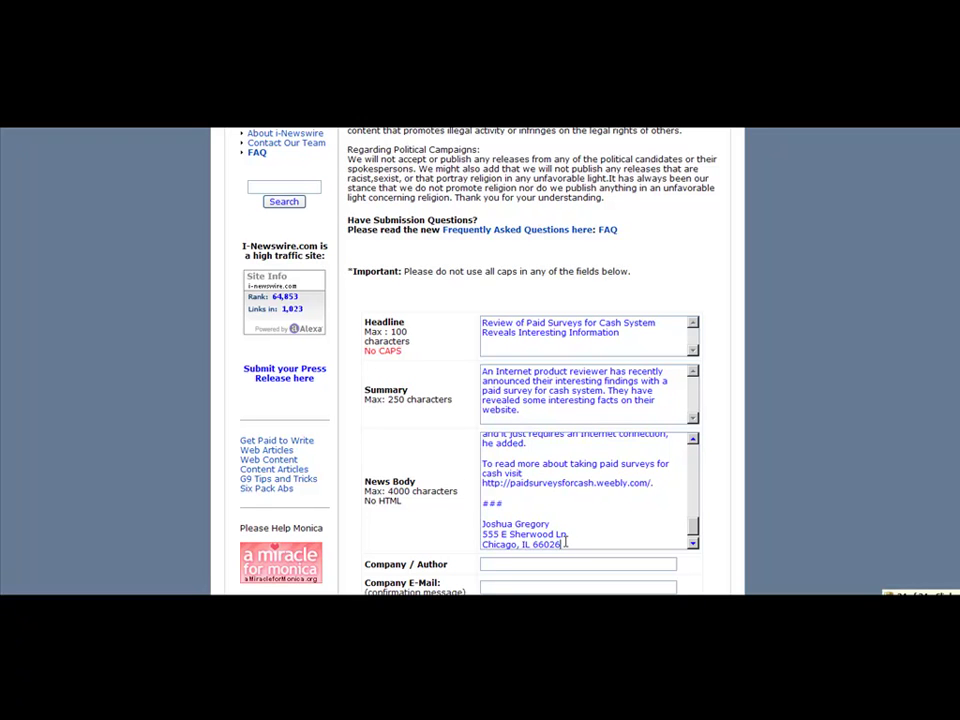
key(Return)
key(ctrl+v)
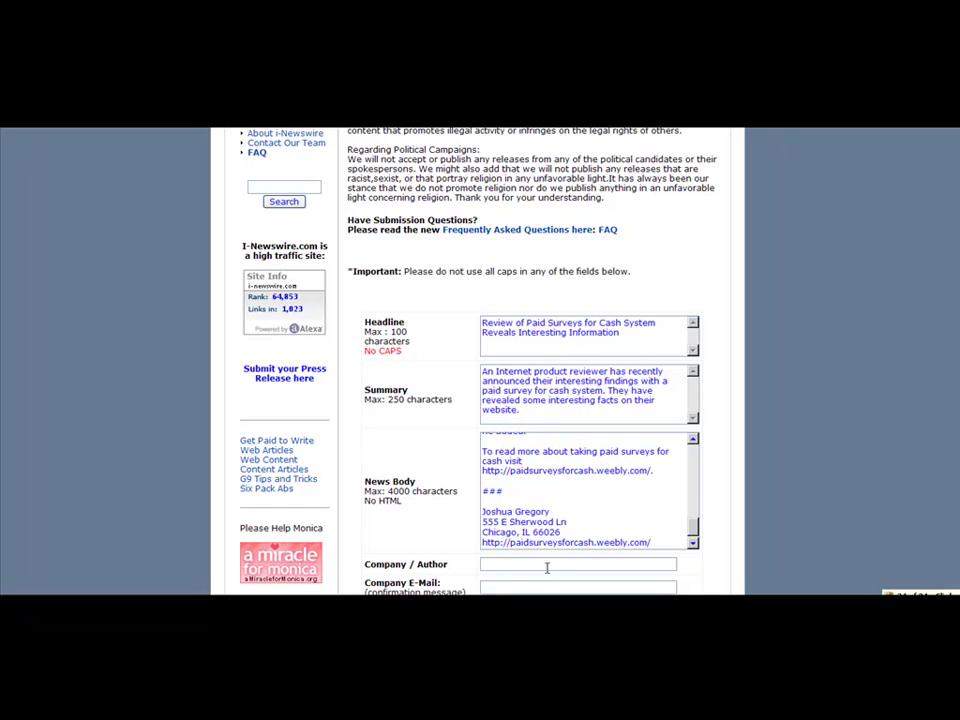
Enter the author's name and e-mail, and paste the website link as Company URL
key(Tab)
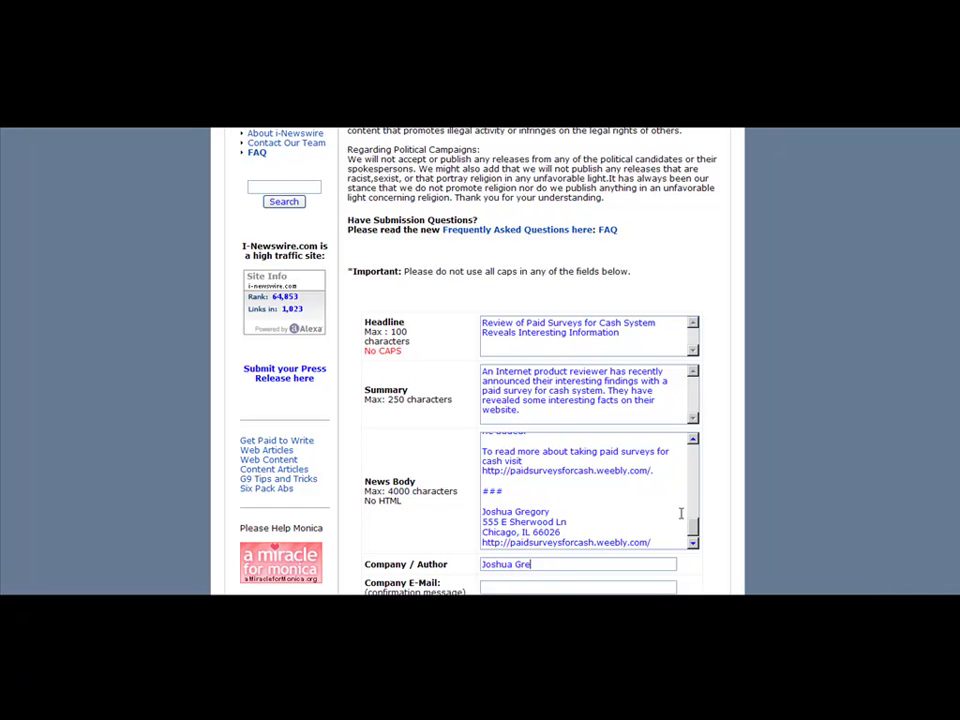
key(Tab)
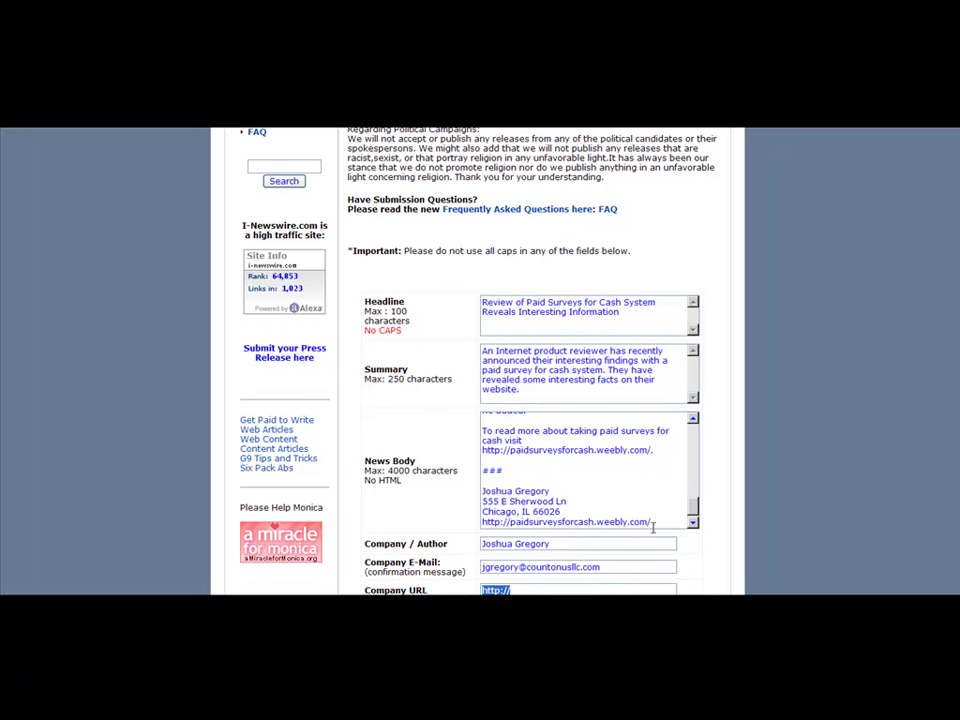
key(ctrl+v)
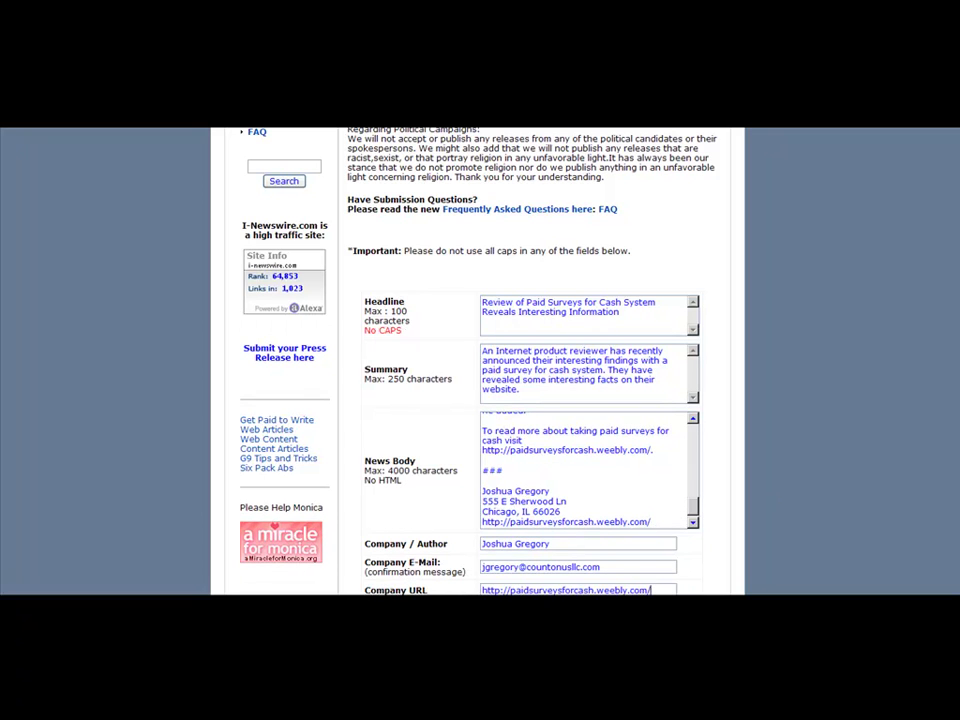
Enter the verification code and submit the press release to i-Newswire
scroll(776, 489, down, 2)
scroll(478, 361, down, 2)
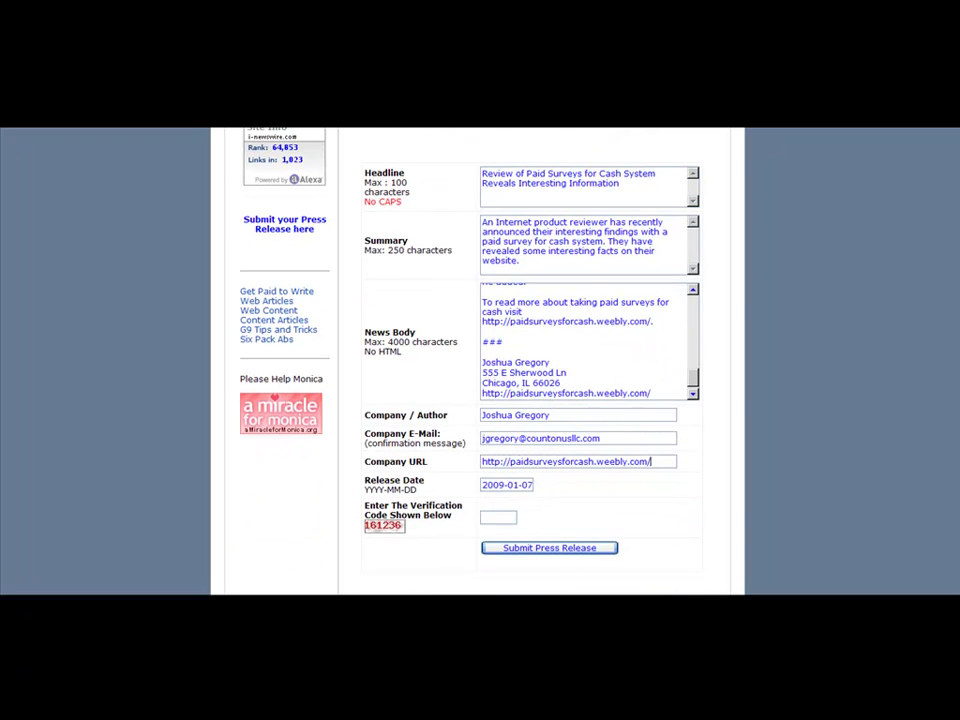
click(498, 517)
text(161236)
click(519, 549)
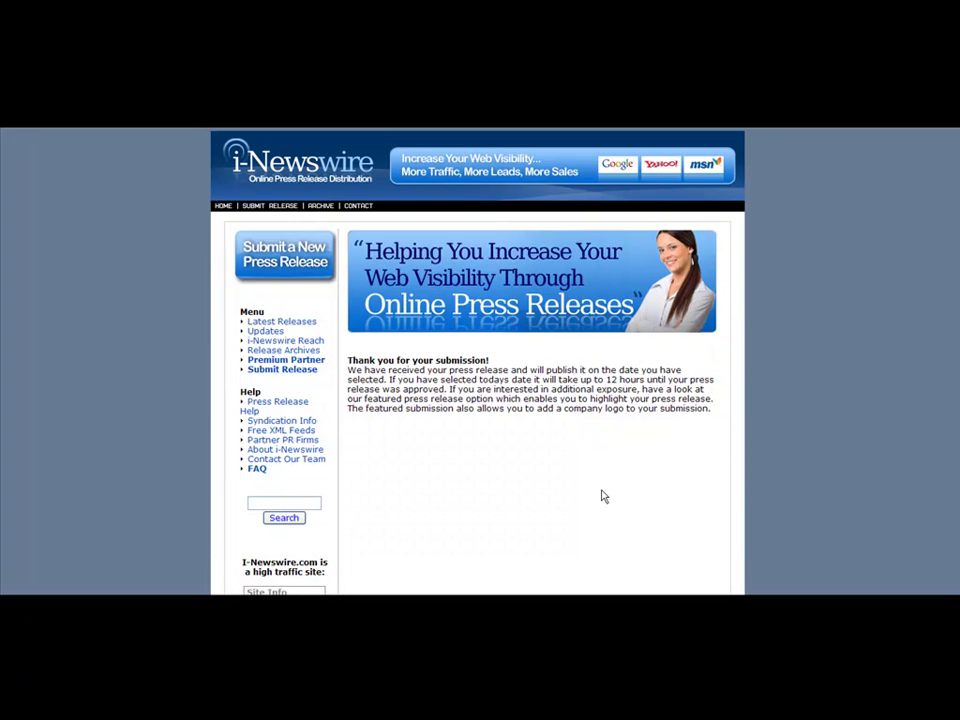
Check the i-Newswire thank-you message, then scroll PressReleaseSpider.com's home page to its footer links
drag(417, 360, 553, 381)
click(551, 386)
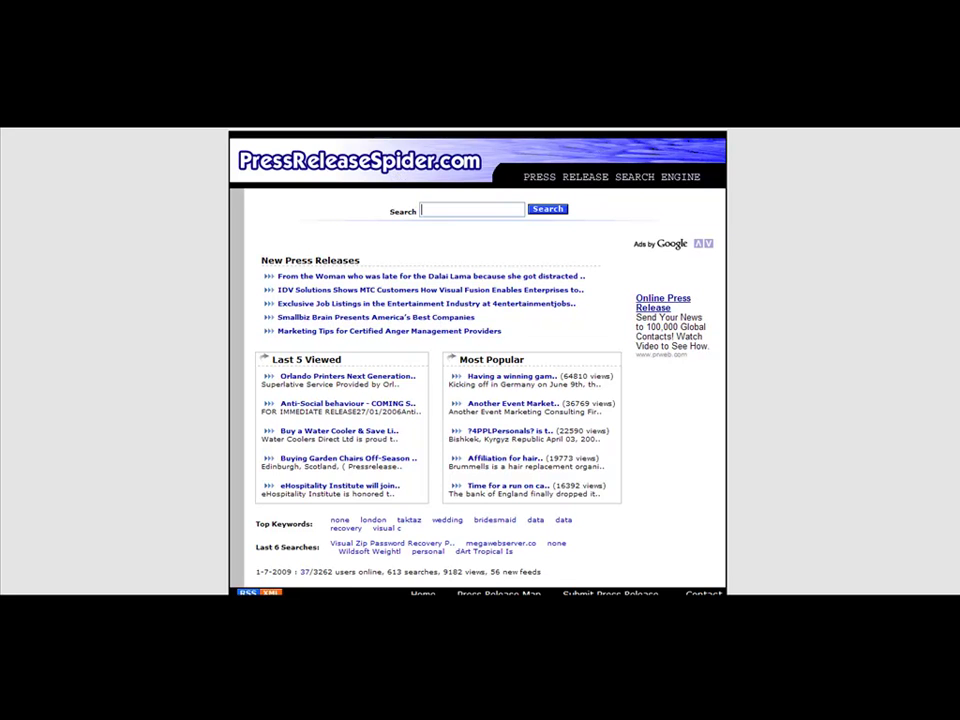
scroll(478, 360, down, 1)
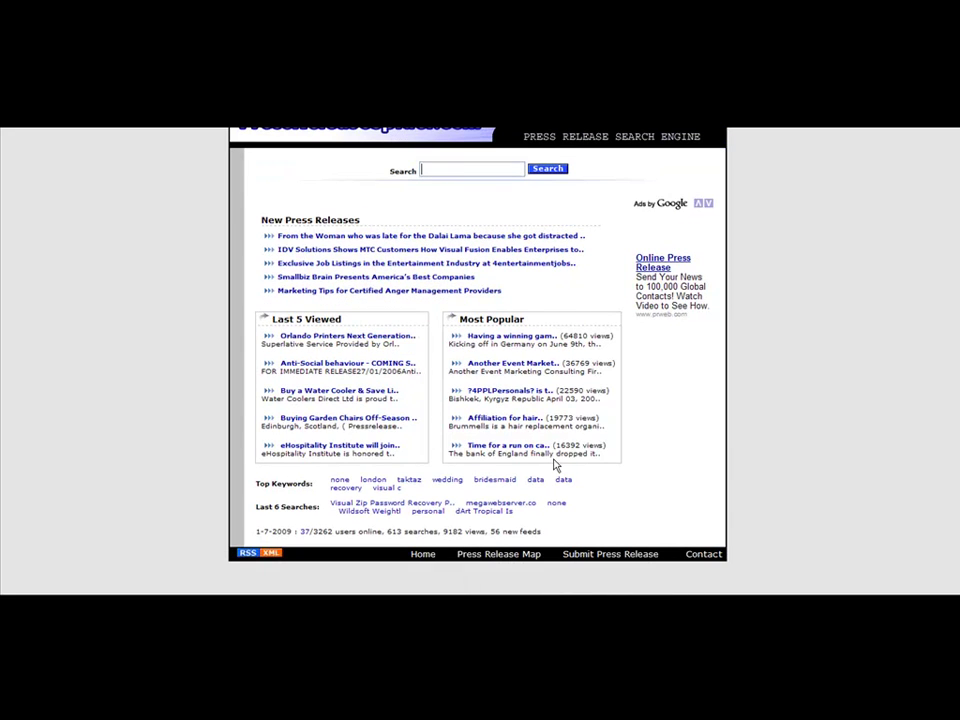
Open the Submit Press Release form and enter the author's name as Company Name
click(599, 565)
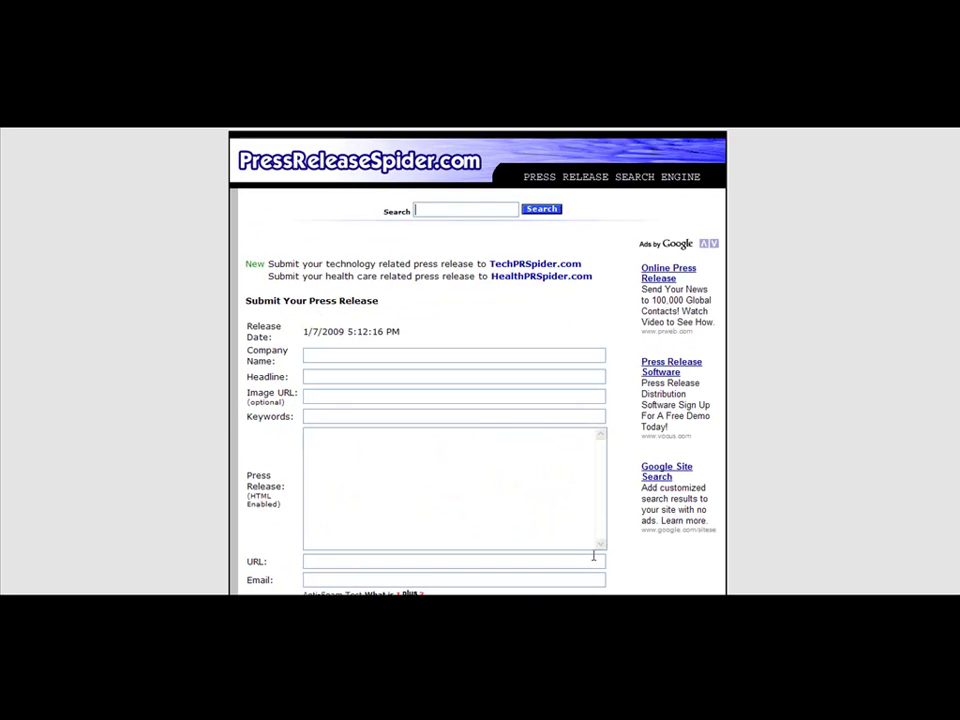
click(433, 356)
key(Tab)
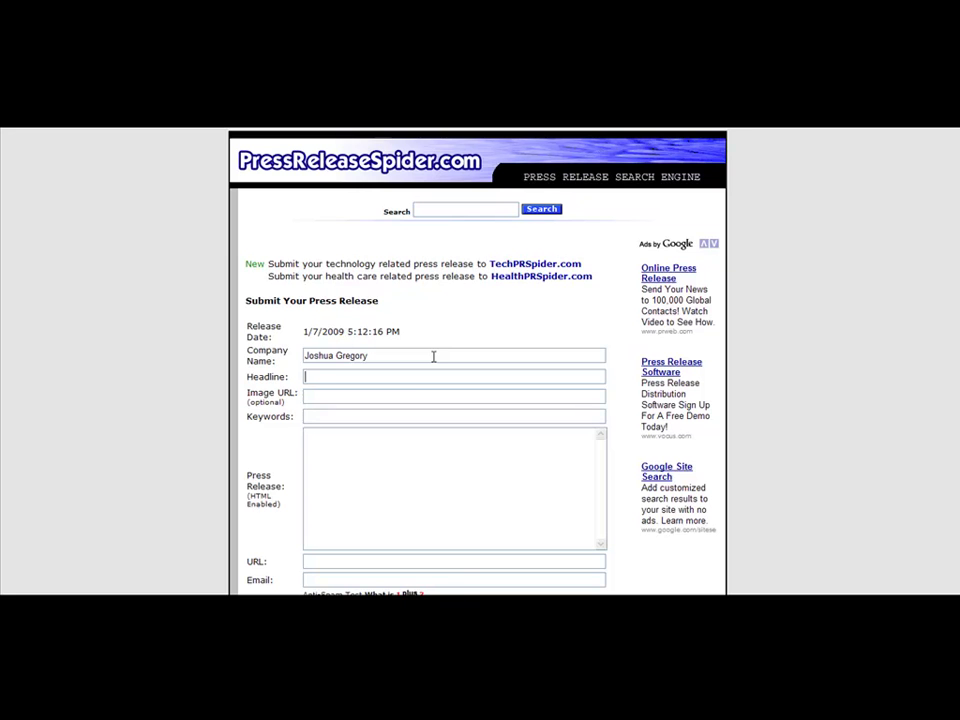
Copy the release title from the Word draft and paste it as the Headline
click(300, 592)
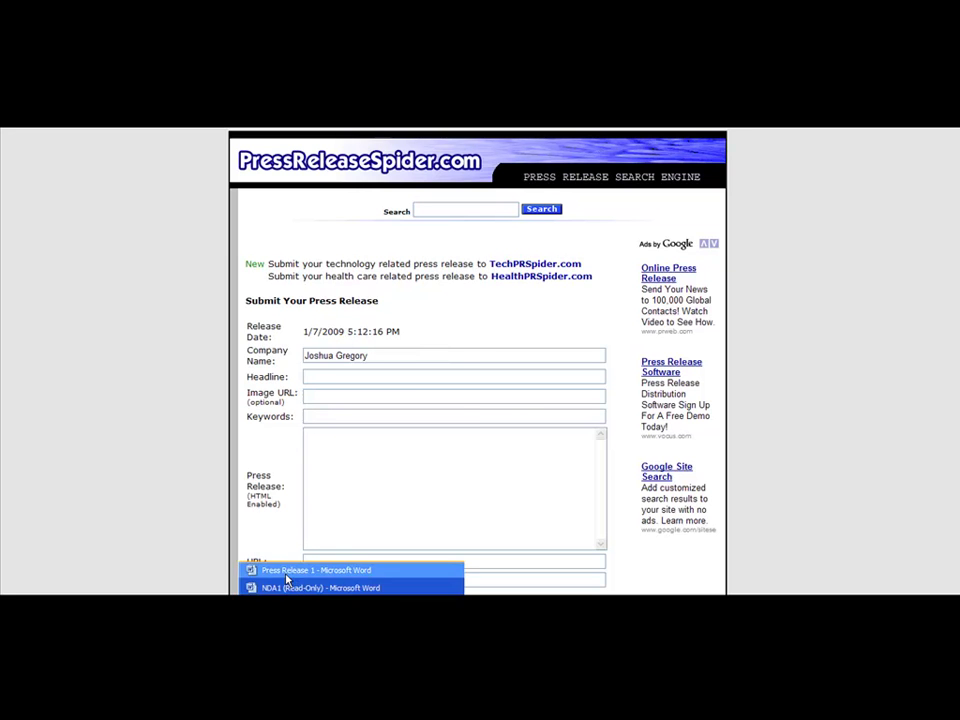
click(287, 585)
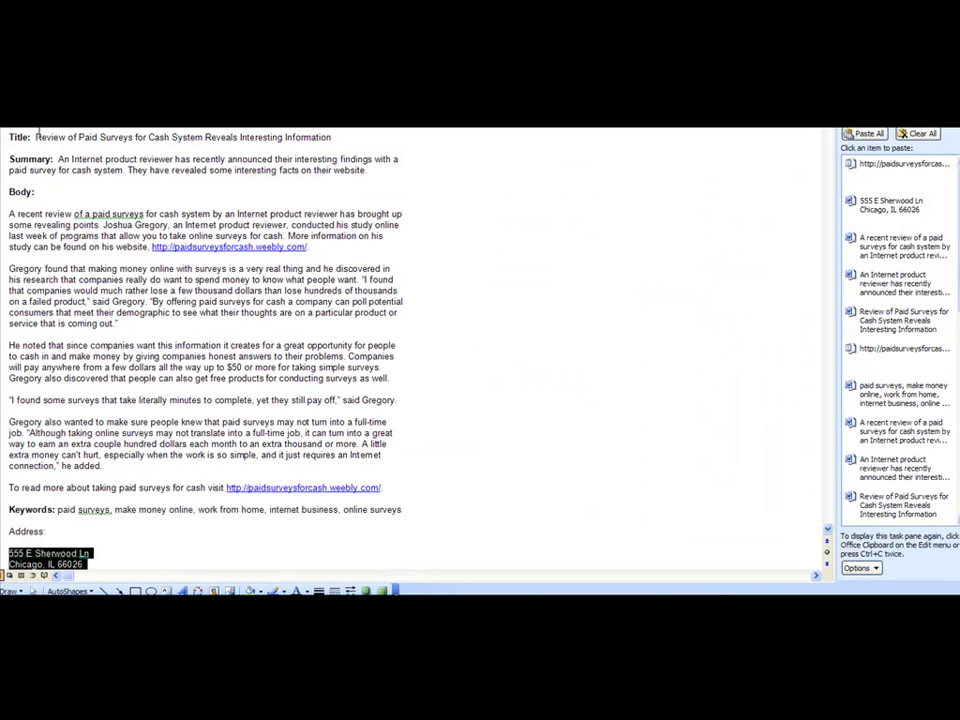
drag(36, 137, 355, 141)
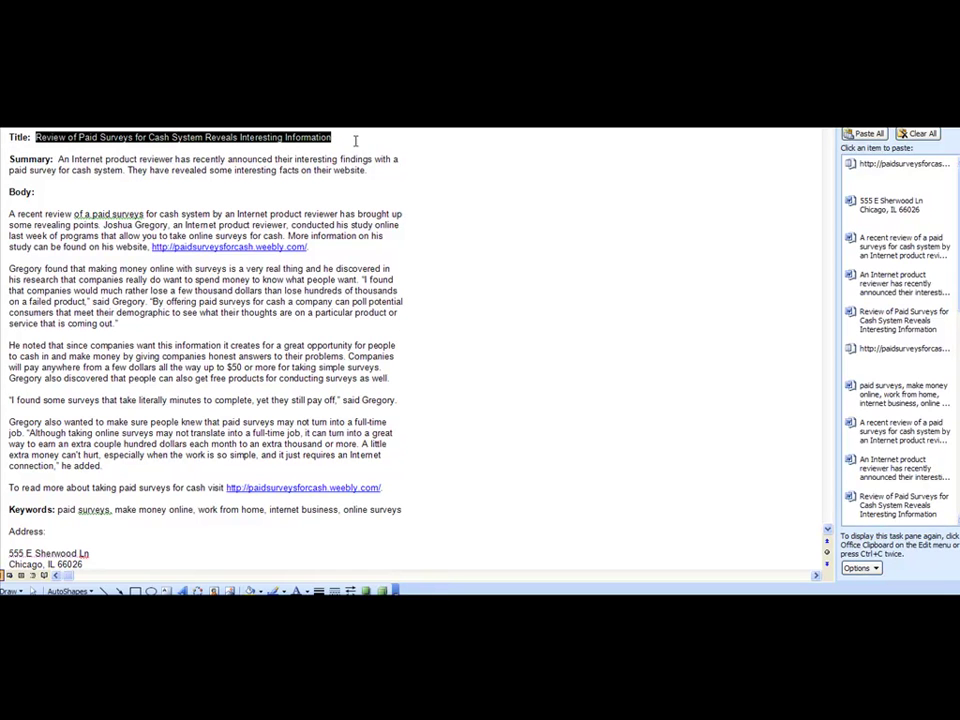
key(ctrl+c)
key(alt+Tab)
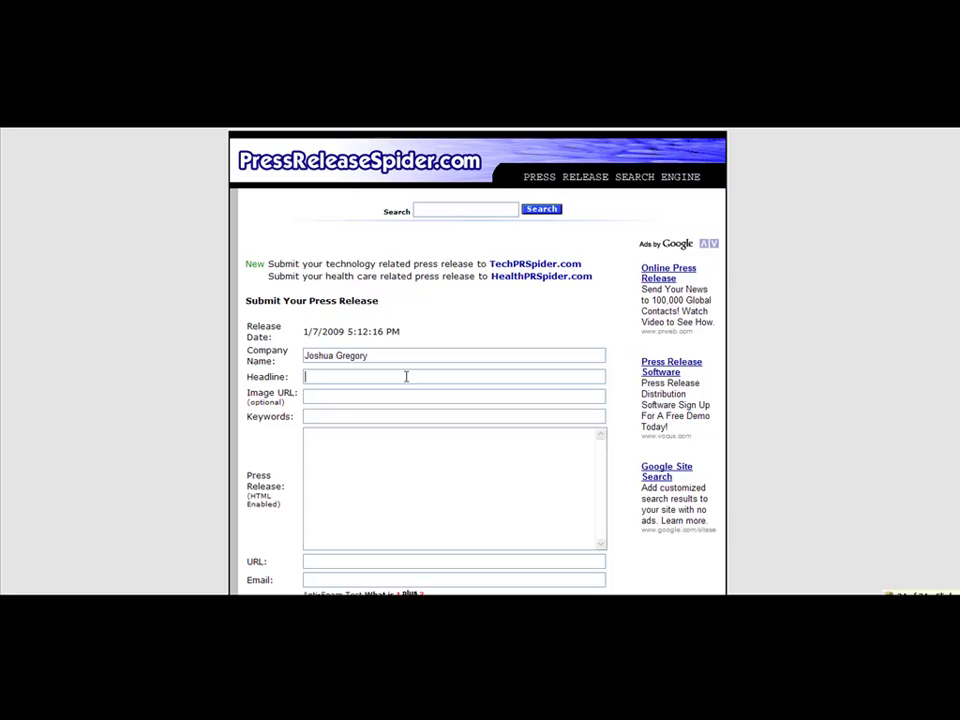
key(ctrl+v)
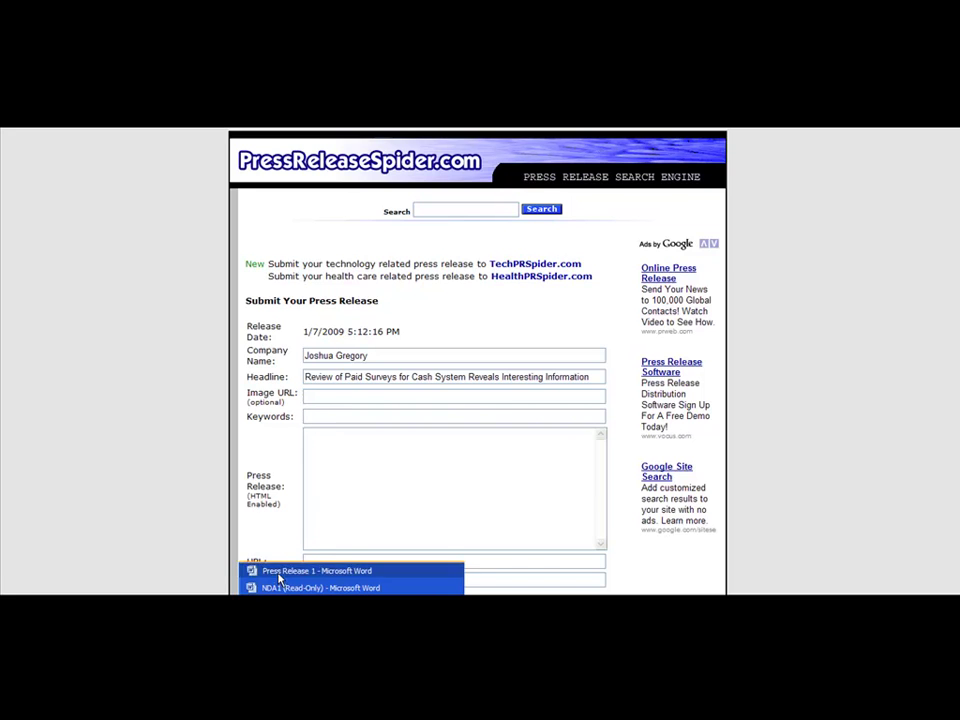
Copy the keyword list from the Word draft into the Keywords field
click(281, 579)
mouse_move(78, 510)
mouse_down()
mouse_move(250, 490)
mouse_move(408, 512)
mouse_move(60, 512)
mouse_move(70, 516)
mouse_up()
click(410, 512)
key(ctrl+c)
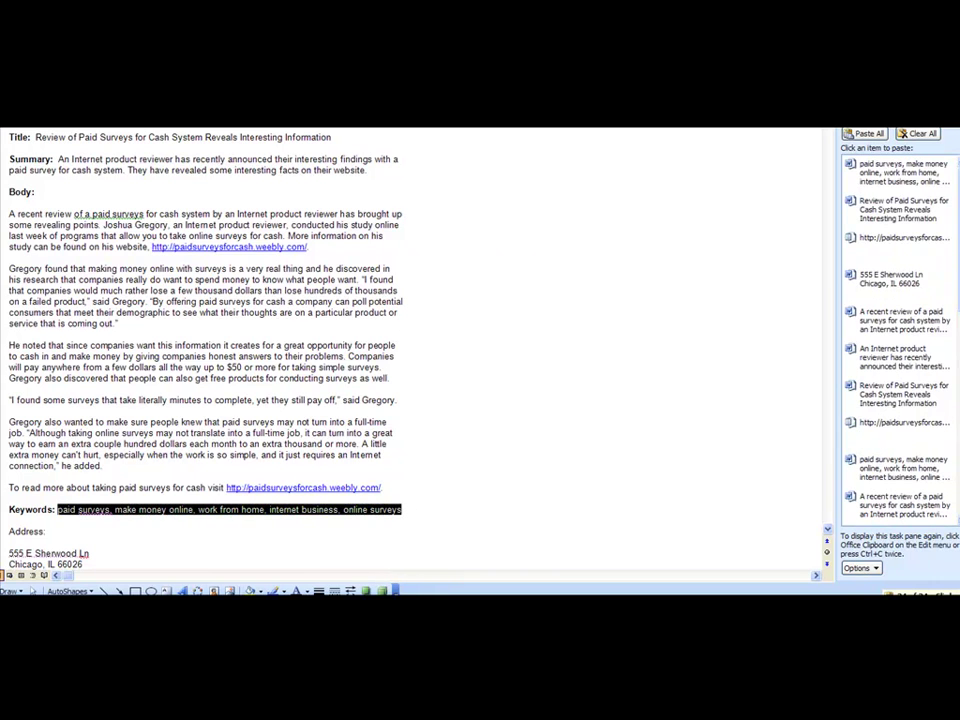
key(alt+Tab)
key(ctrl+v)
Copy the whole release body, through the website link, from the Word draft
click(390, 456)
click(275, 594)
click(275, 581)
drag(389, 487, 12, 216)
key(ctrl+c)
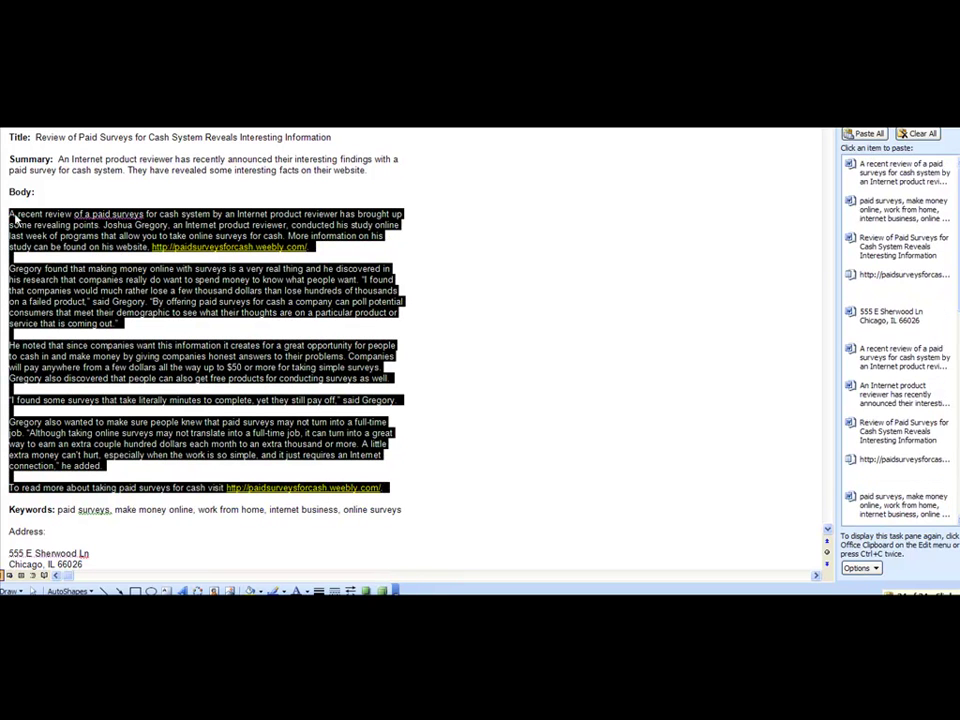
key(alt+Tab)
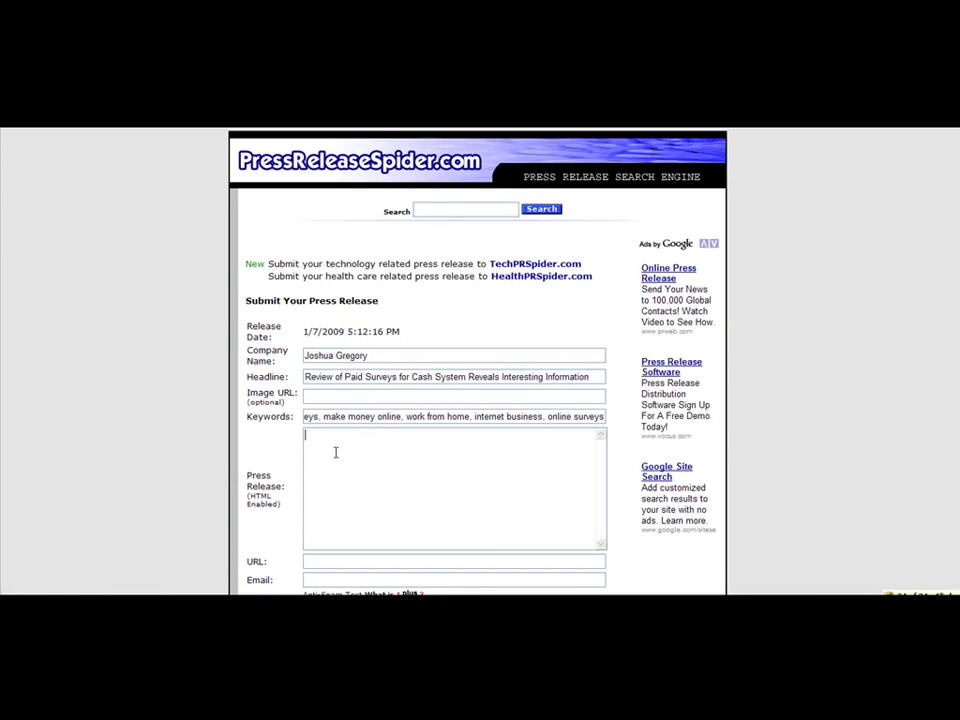
Paste the full release body into the Press Release box and check the closing paidsurveysforcash.weebly.com link
key(ctrl+v)
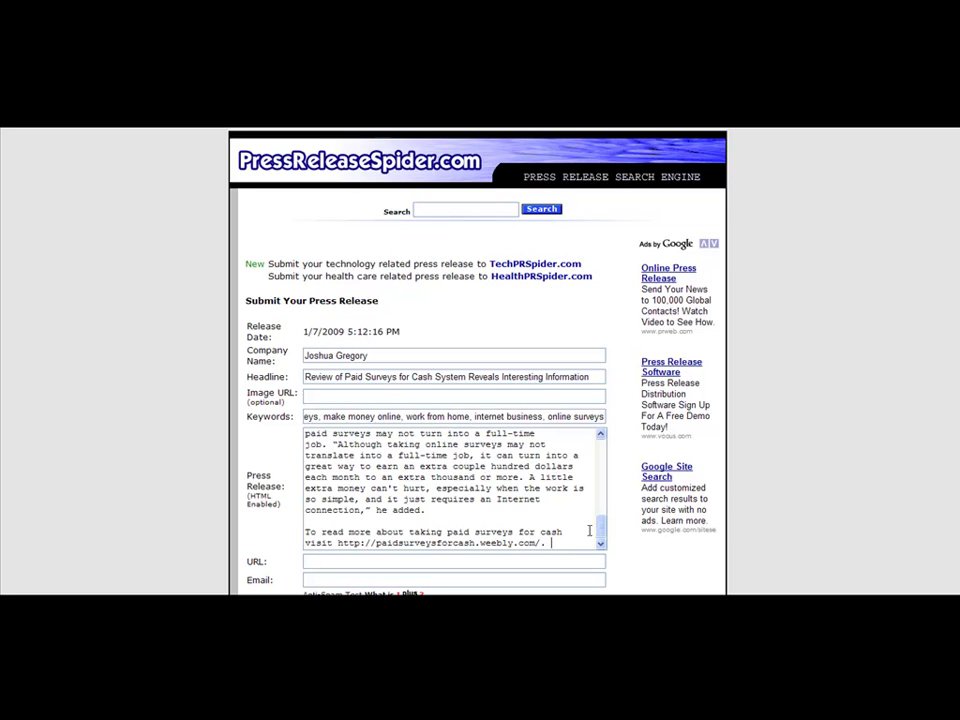
mouse_move(597, 528)
mouse_down()
mouse_move(598, 444)
mouse_move(596, 548)
mouse_up()
drag(541, 543, 341, 553)
mouse_move(249, 500)
mouse_down()
mouse_move(276, 507)
mouse_move(241, 492)
mouse_up()
click(283, 507)
click(252, 499)
Switch to the 'html link' Google results and open the W3Schools HTML Links result
click(645, 612)
click(660, 588)
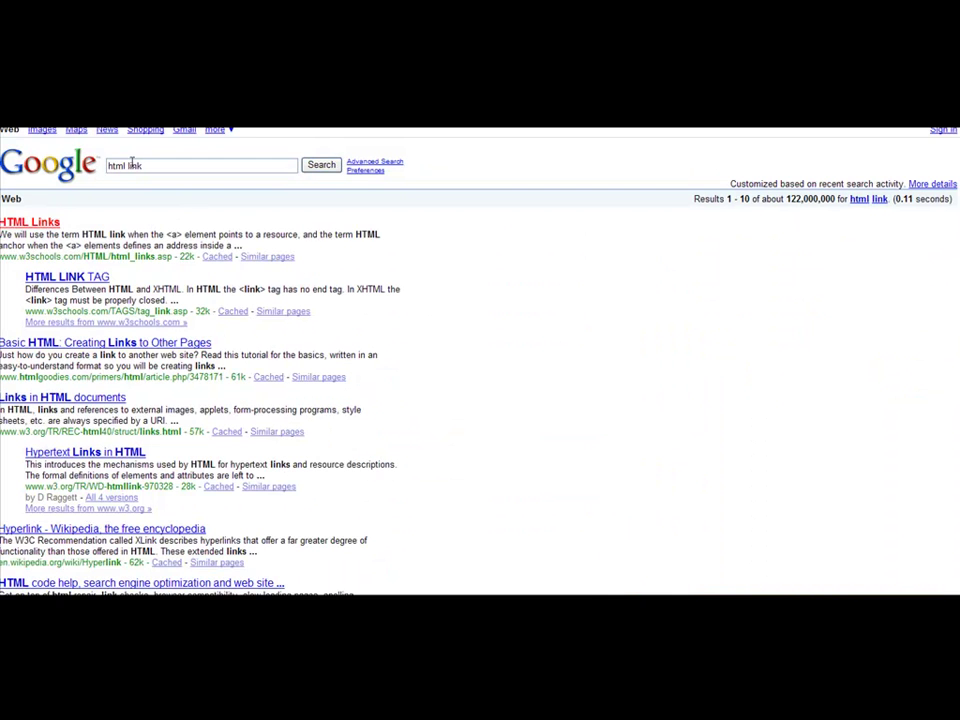
drag(143, 165, 108, 165)
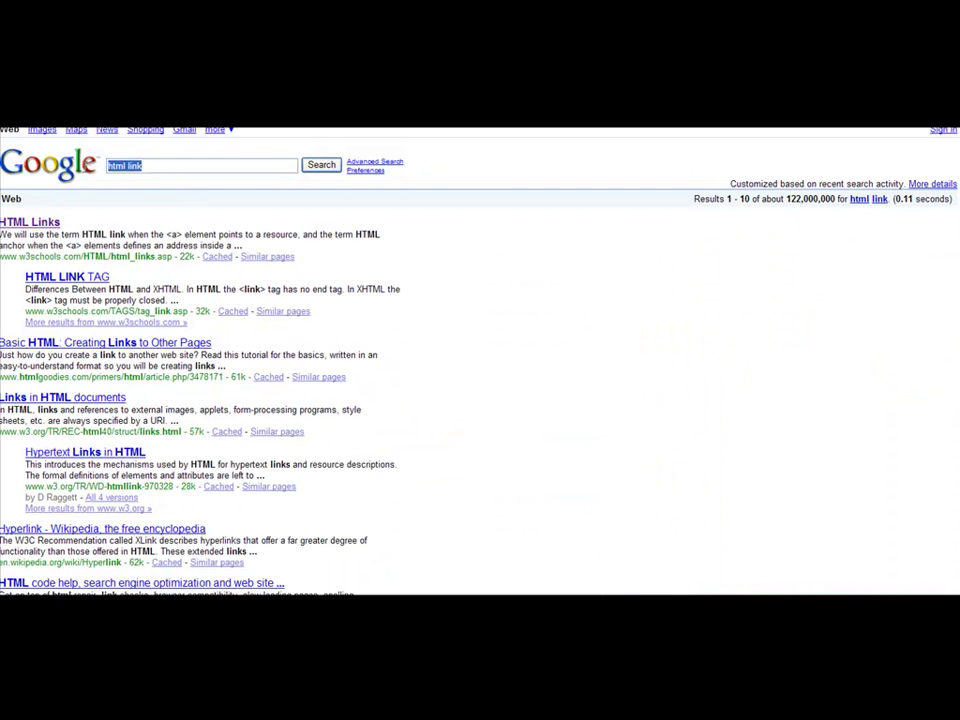
click(161, 167)
click(57, 223)
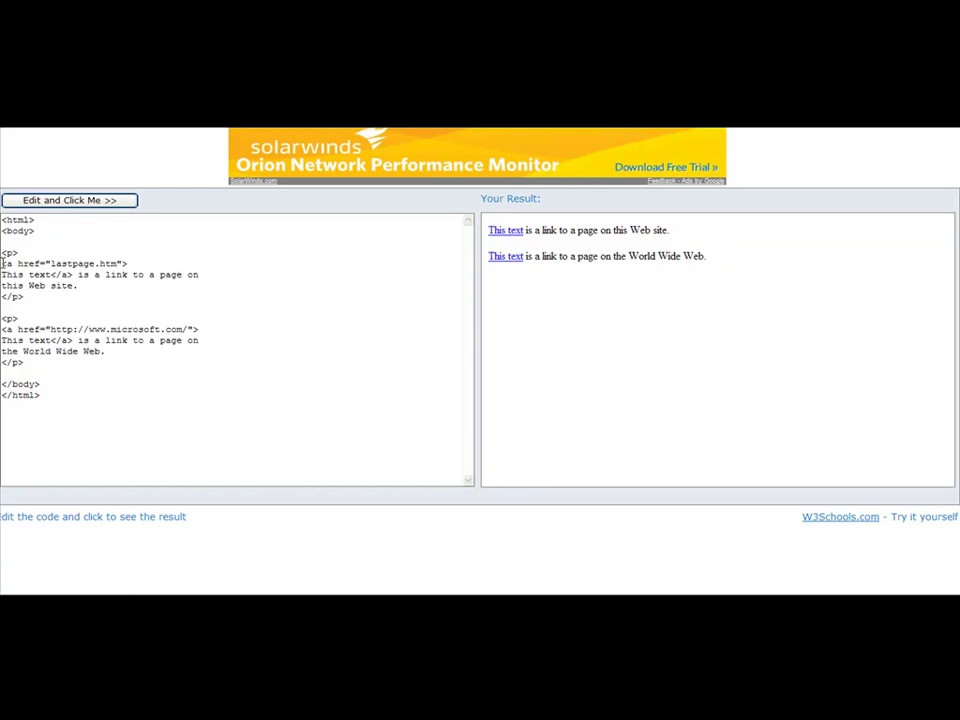
Select the <a href="lastpage.htm">This text</a> example code in the Tryit editor
drag(3, 263, 77, 274)
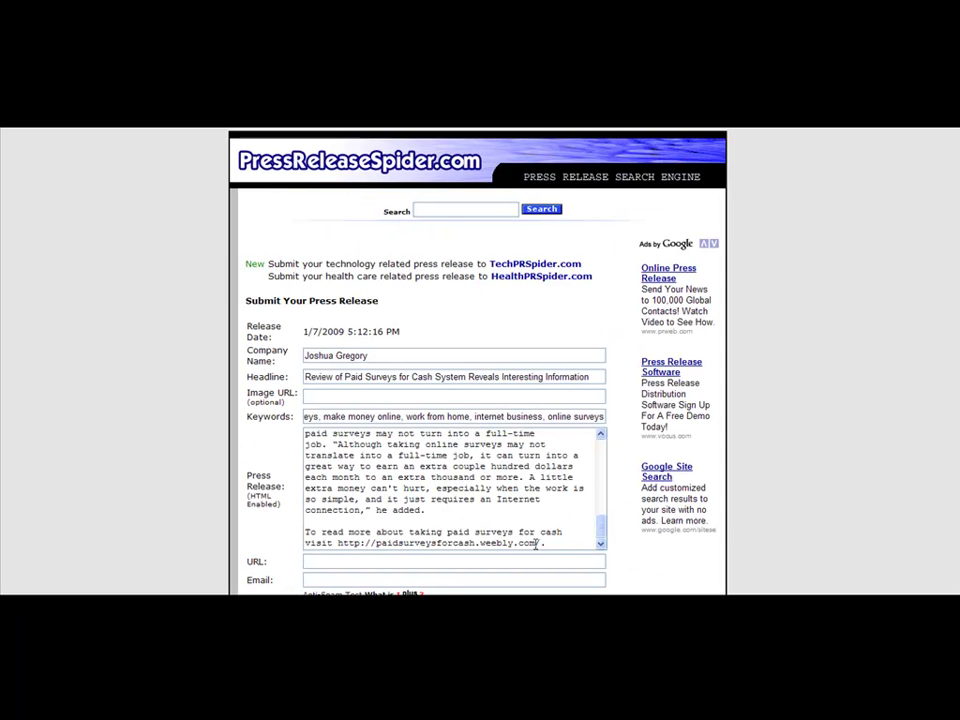
Replace the website address that ends the release with the copied link code, joined onto the tag line
drag(540, 543, 338, 561)
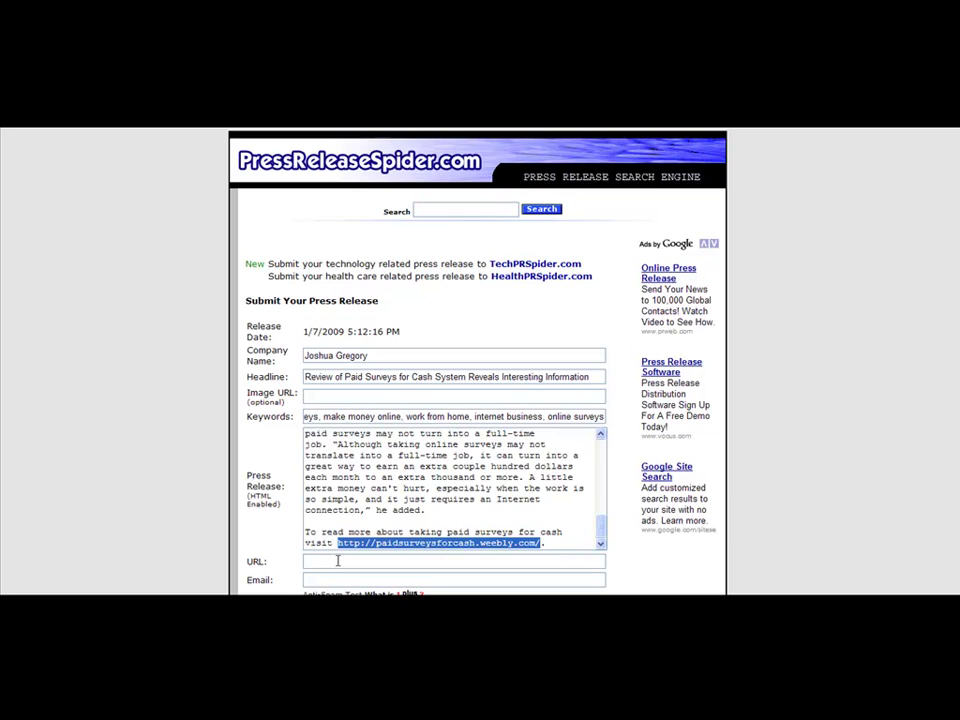
key(ctrl+v)
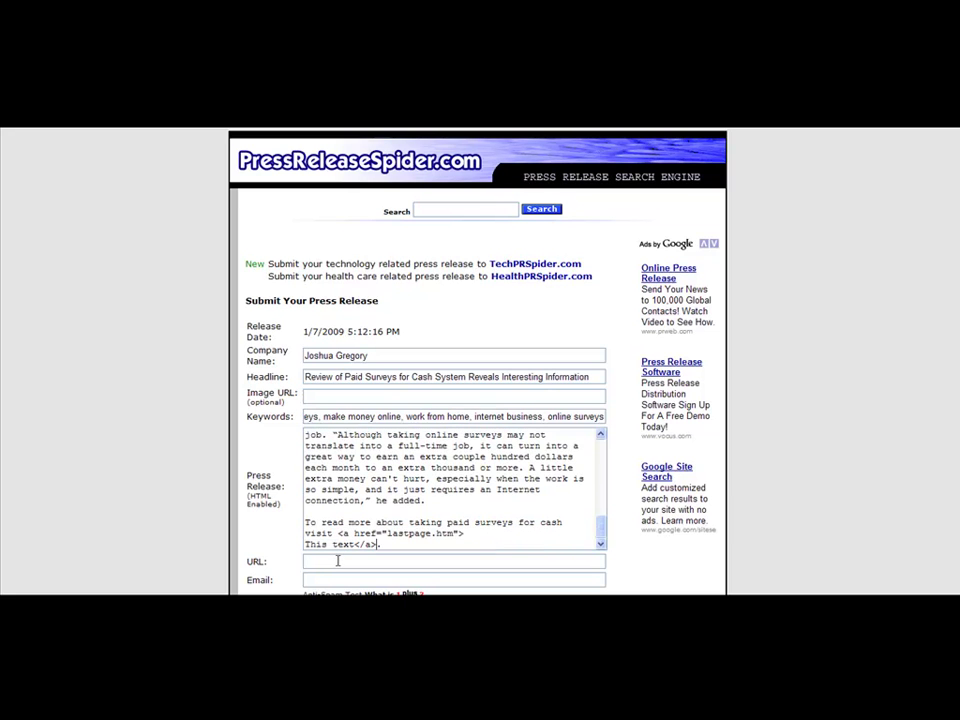
click(305, 544)
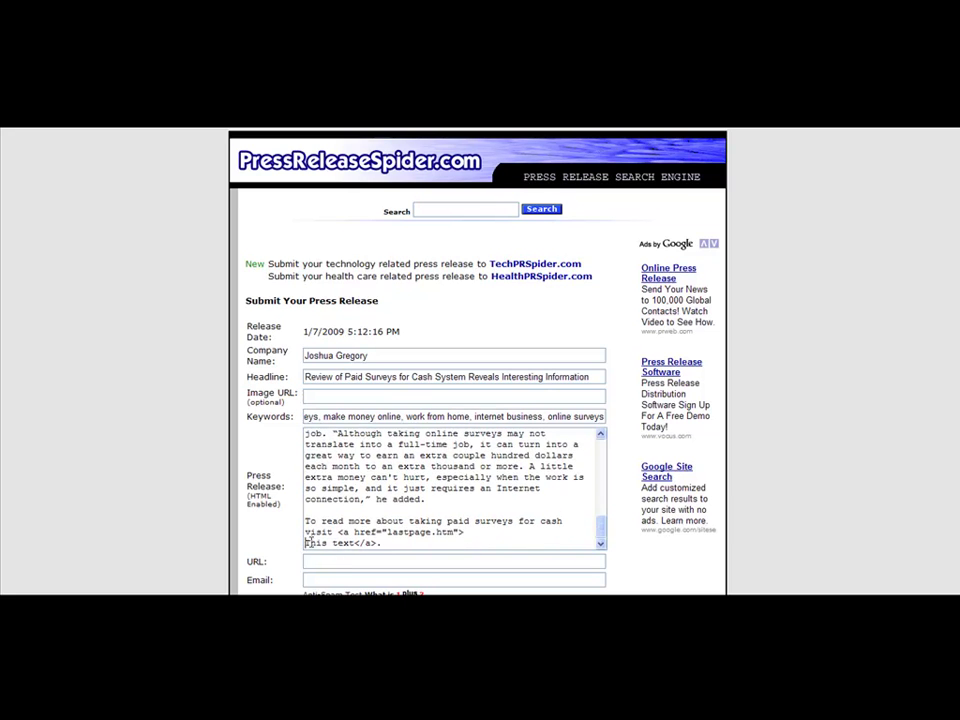
key(BackSpace)
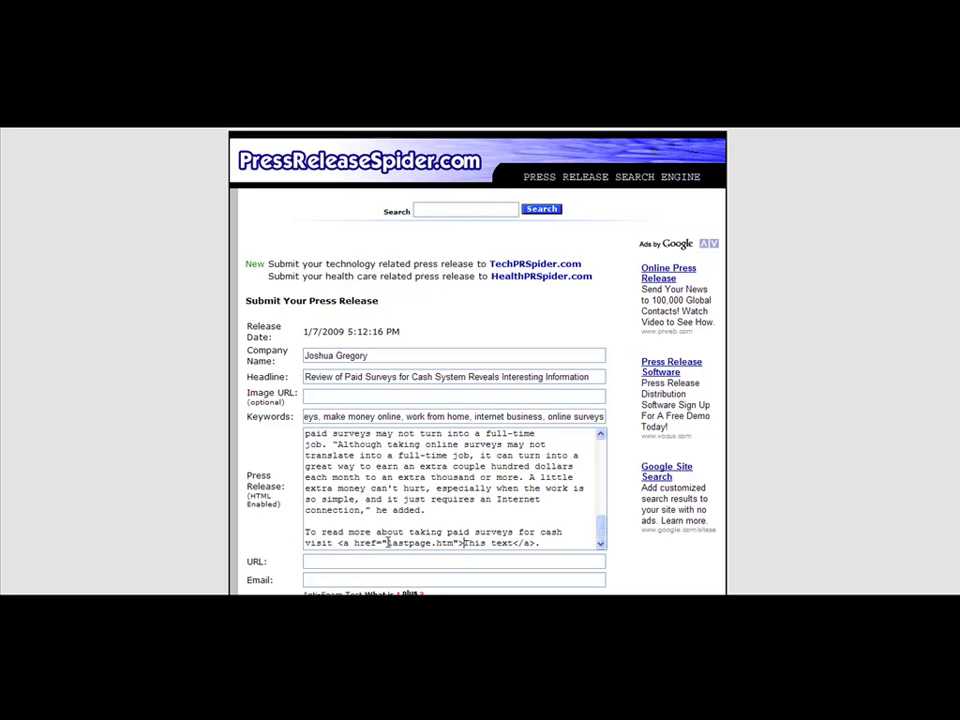
drag(602, 538, 602, 446)
Swap the lastpage.htm placeholder and the 'This text' label for the website address
drag(507, 497, 300, 503)
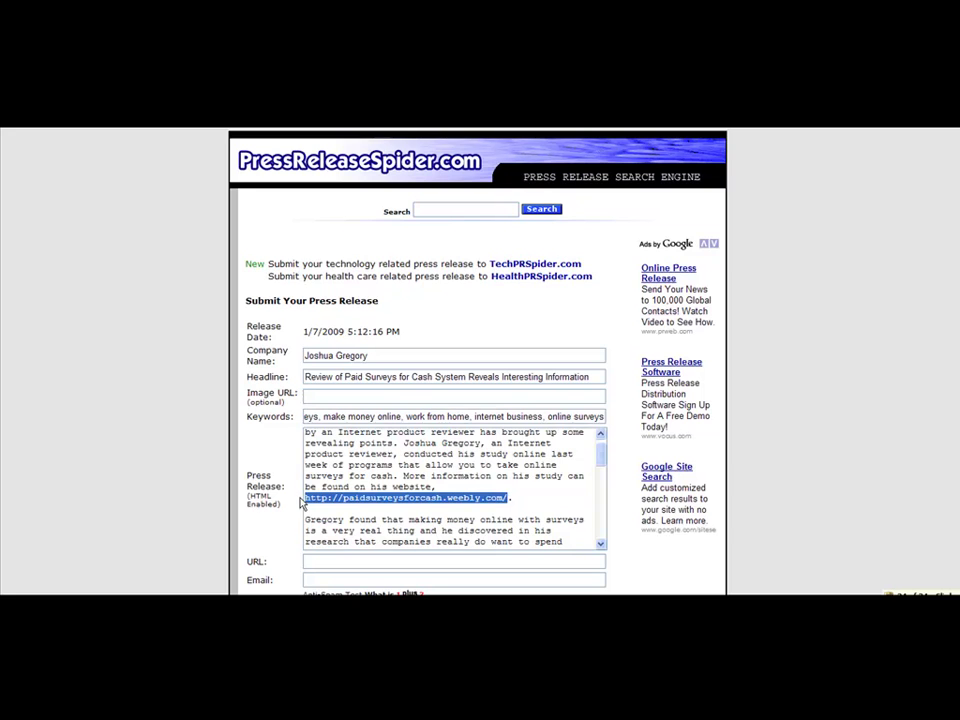
drag(602, 446, 601, 520)
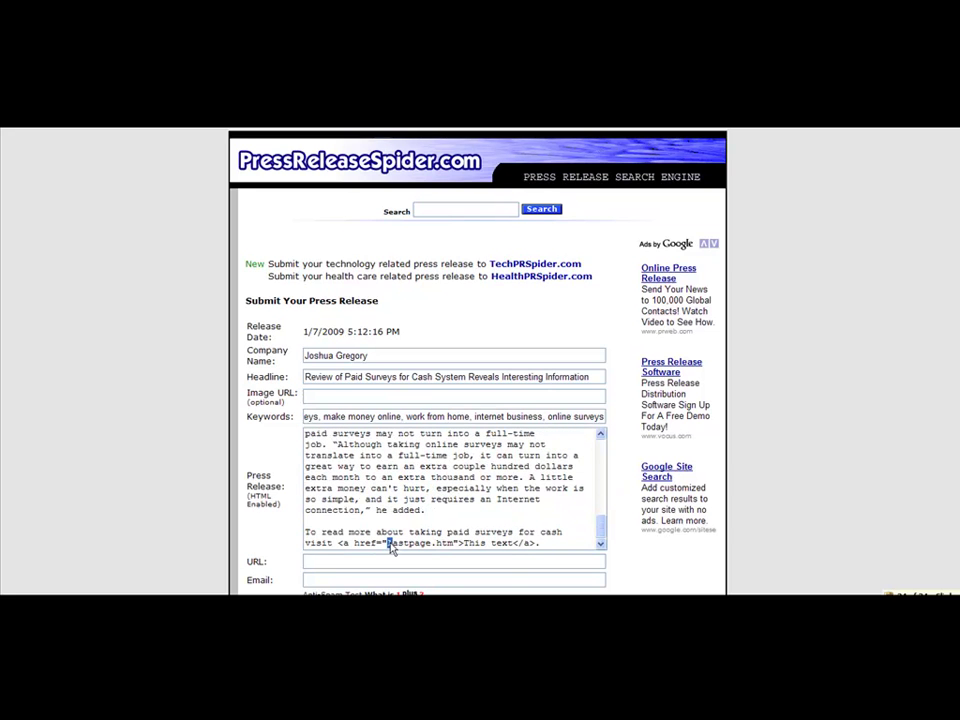
drag(388, 542, 456, 543)
key(ctrl+v)
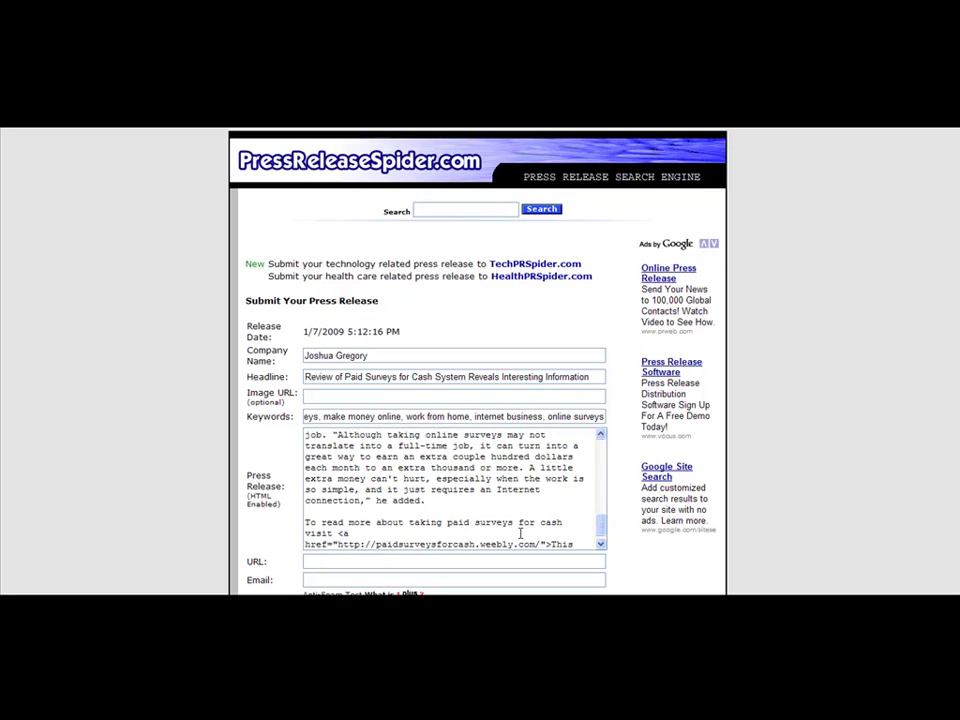
click(601, 543)
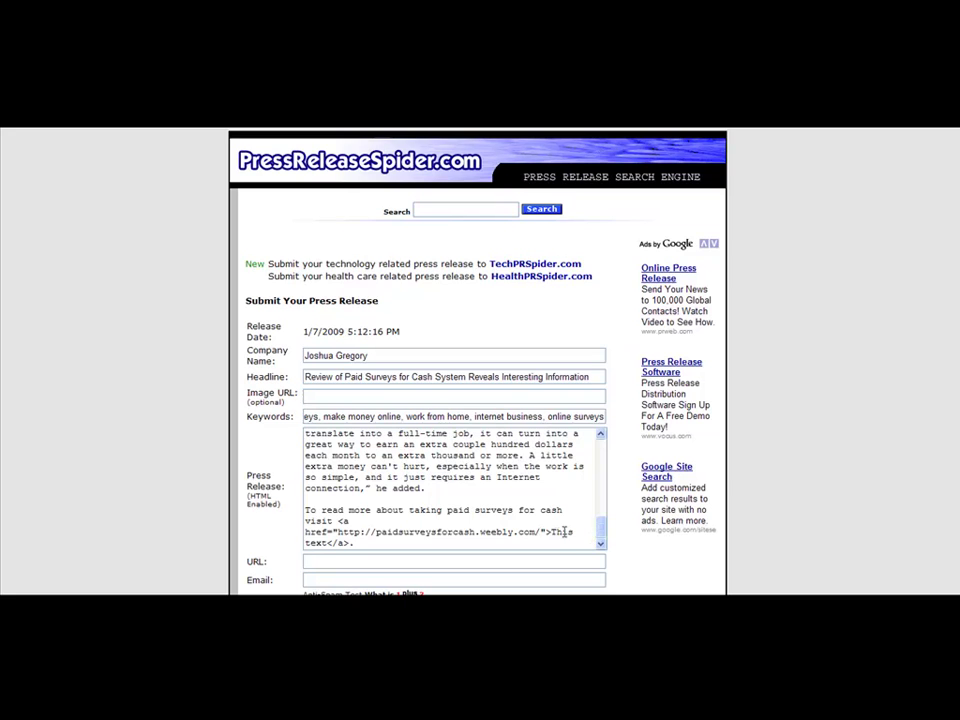
drag(553, 532, 330, 545)
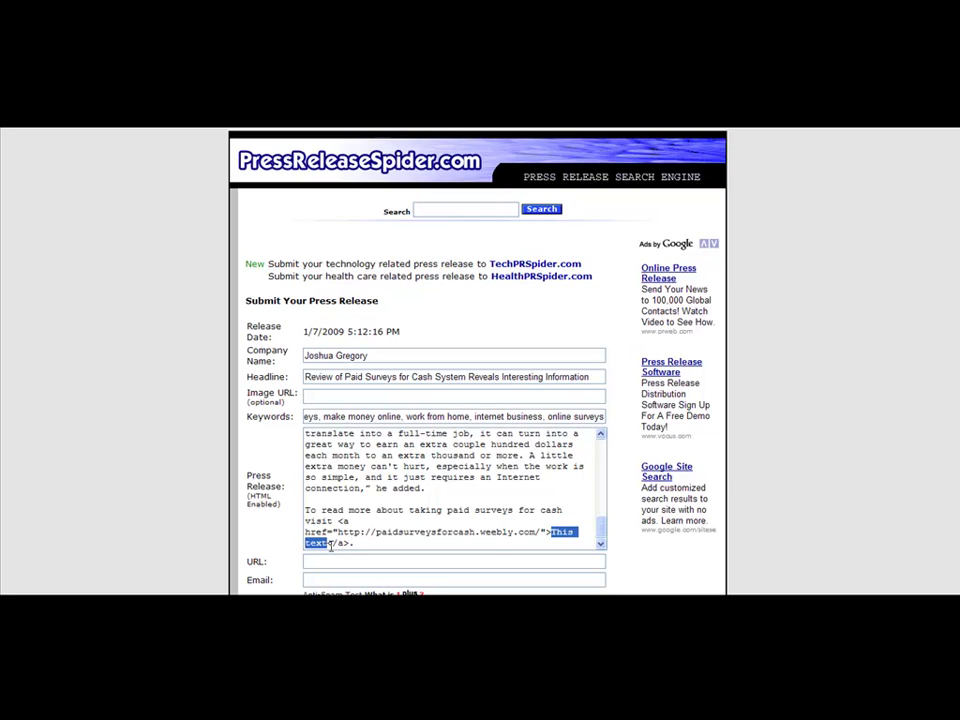
key(ctrl+v)
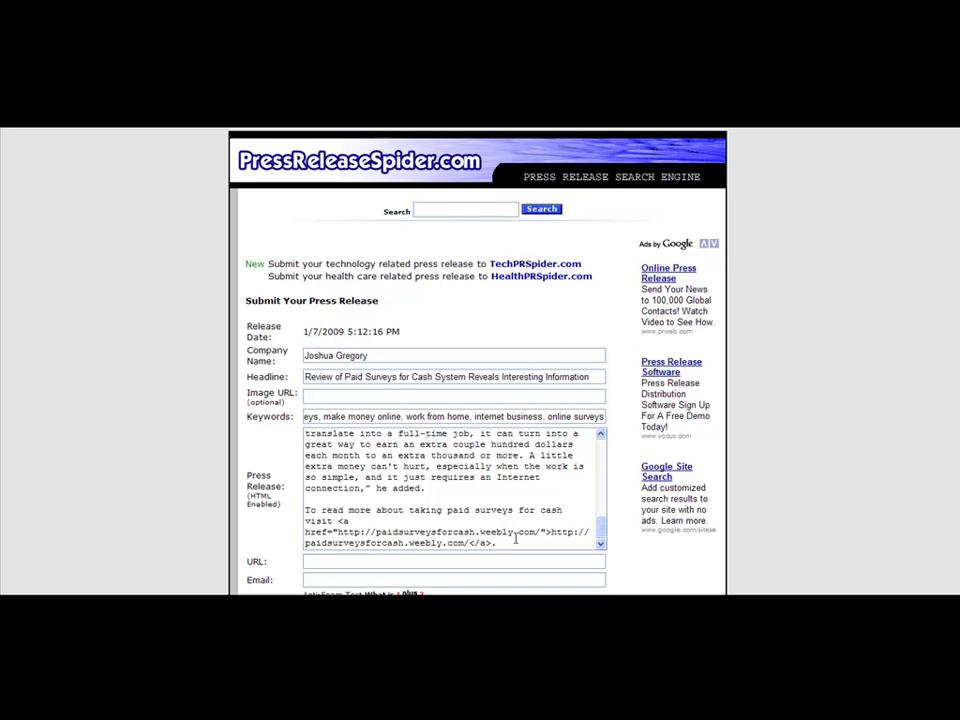
Change the link label to 'Click Here'
drag(551, 531, 469, 543)
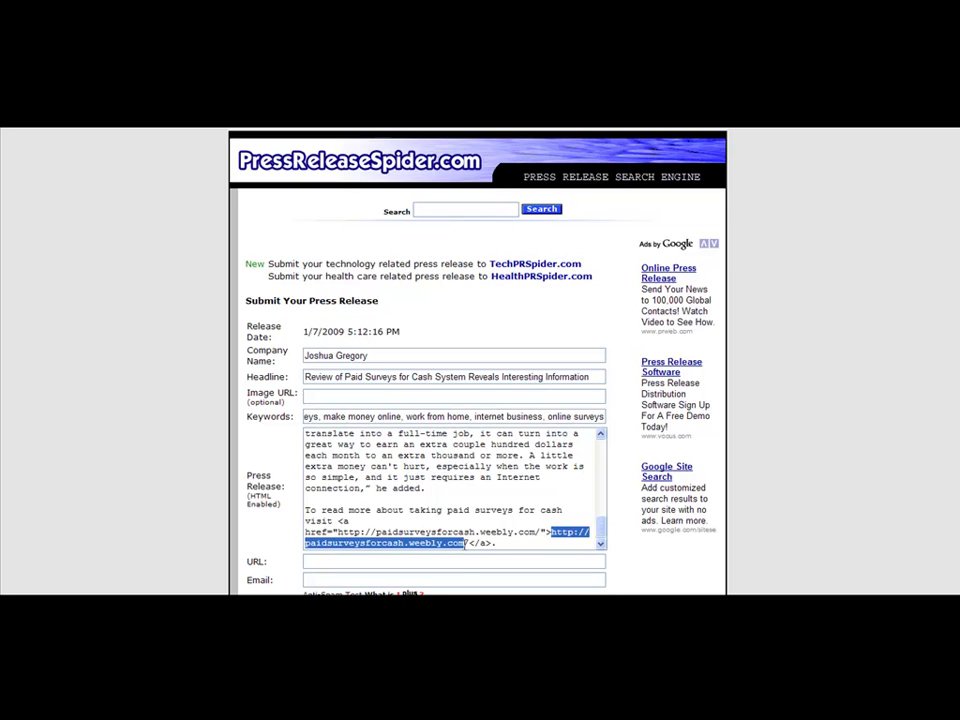
text(CLick He)
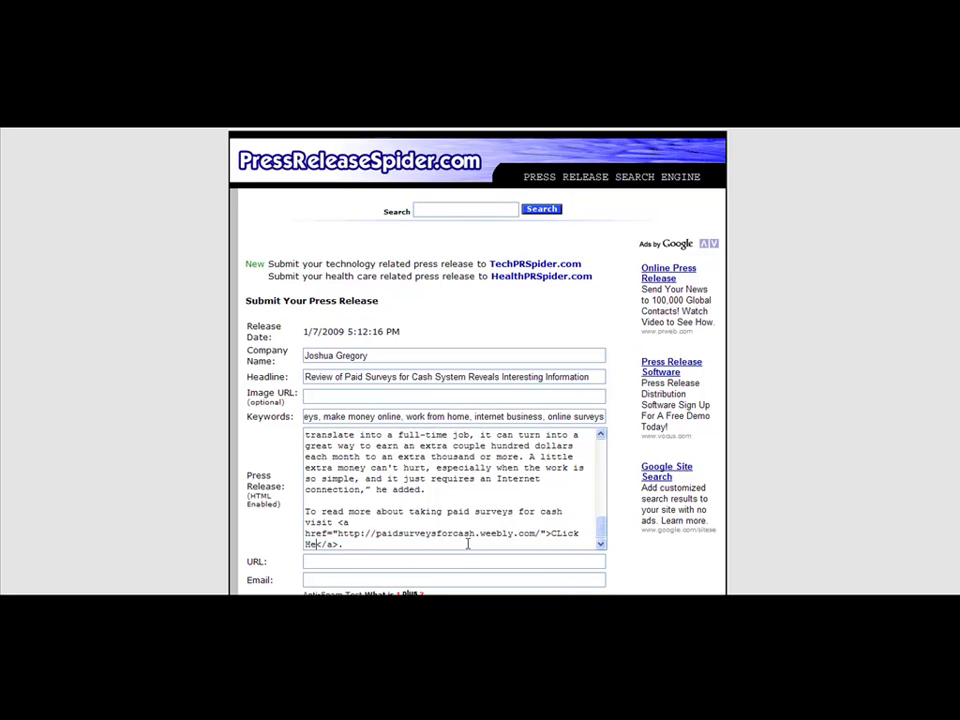
key(BackSpace)
key(BackSpace)
key(BackSpace)
key(BackSpace)
key(BackSpace)
key(BackSpace)
key(BackSpace)
text(lick)
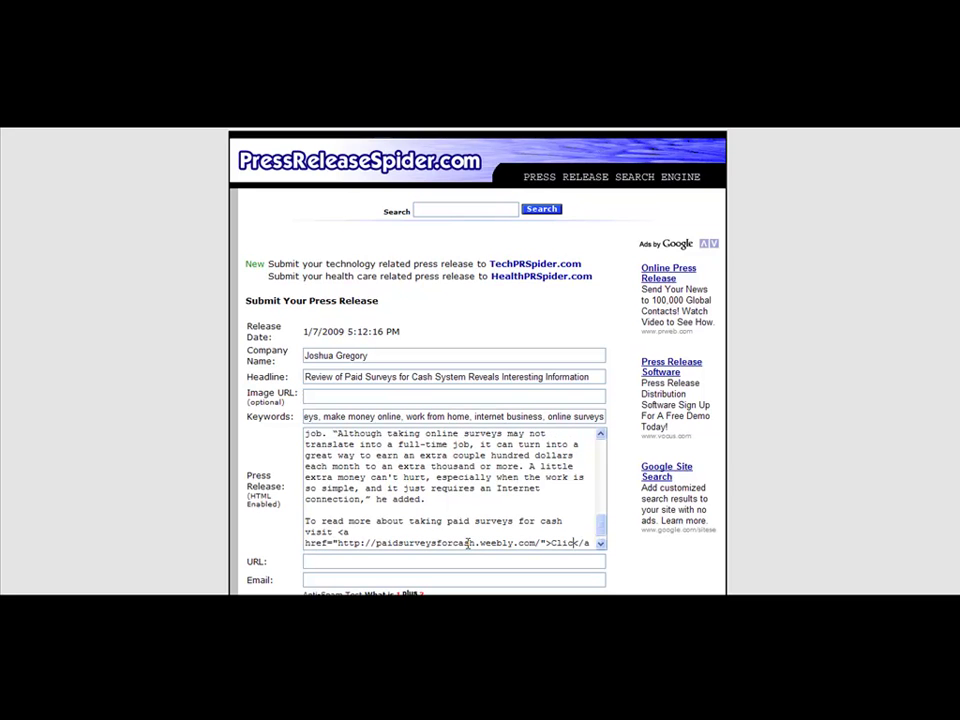
text( Here)
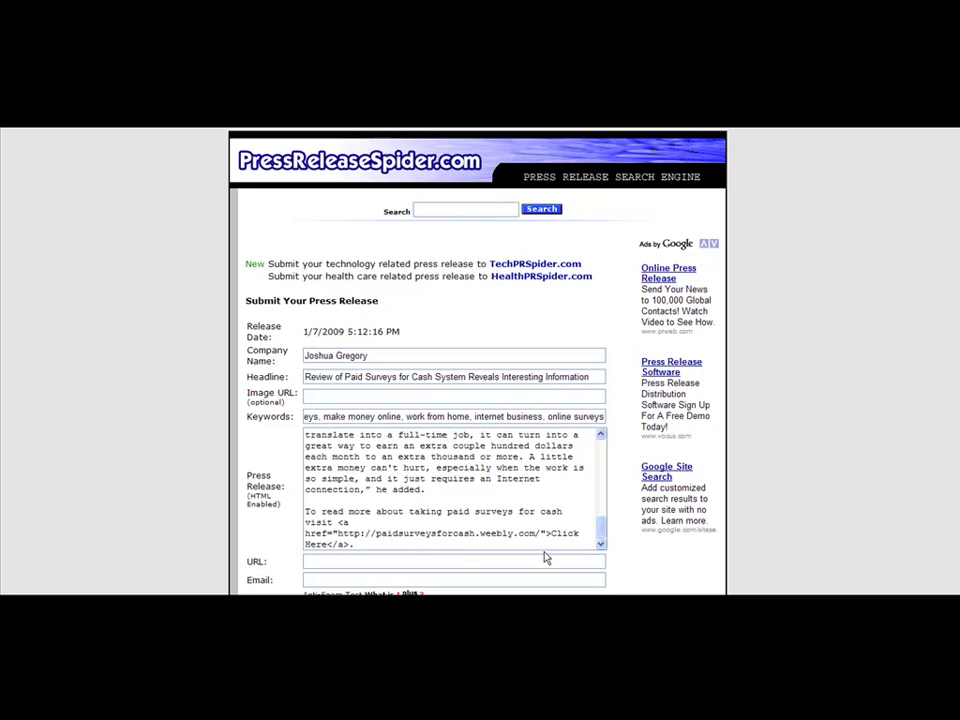
drag(600, 527, 601, 445)
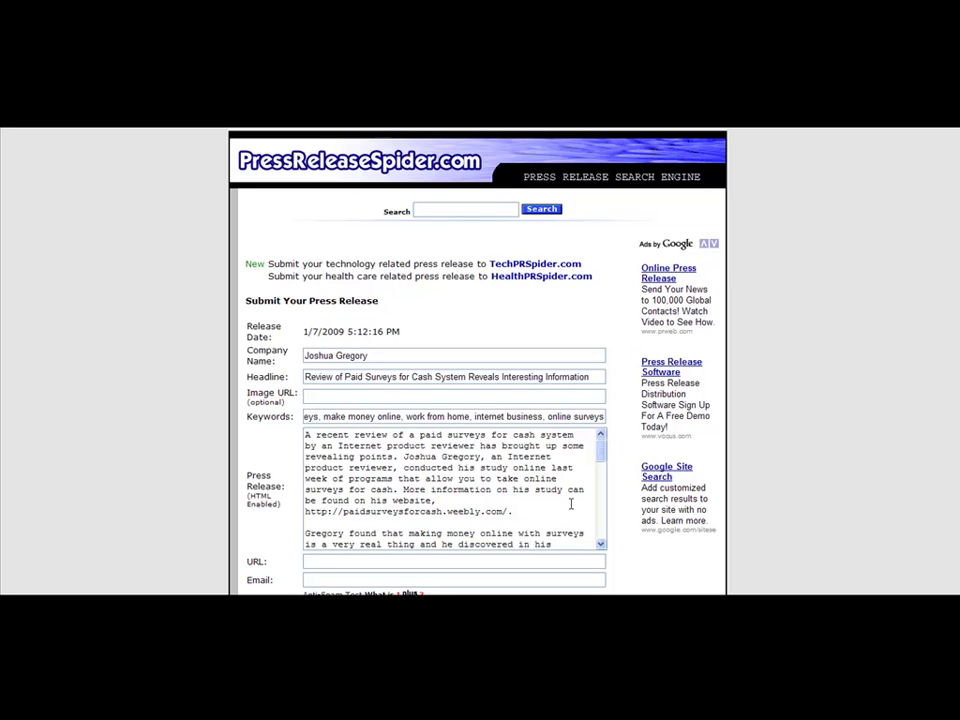
drag(601, 447, 602, 549)
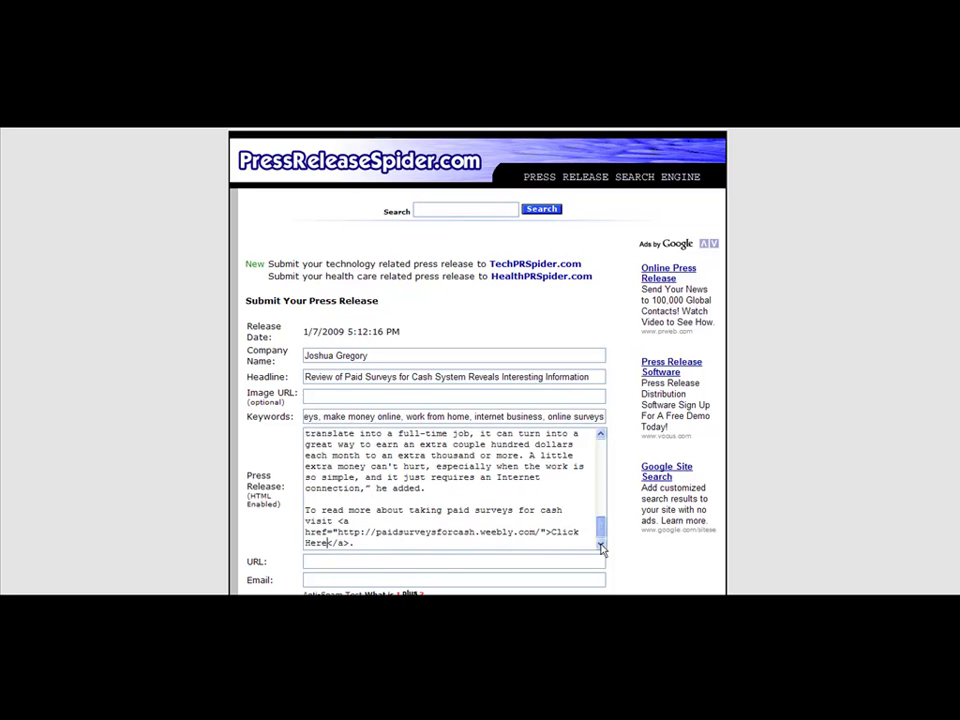
Replace the plain address in the first paragraph with the link, labelled 'paid surveys for cash'
drag(358, 543, 340, 521)
key(ctrl+c)
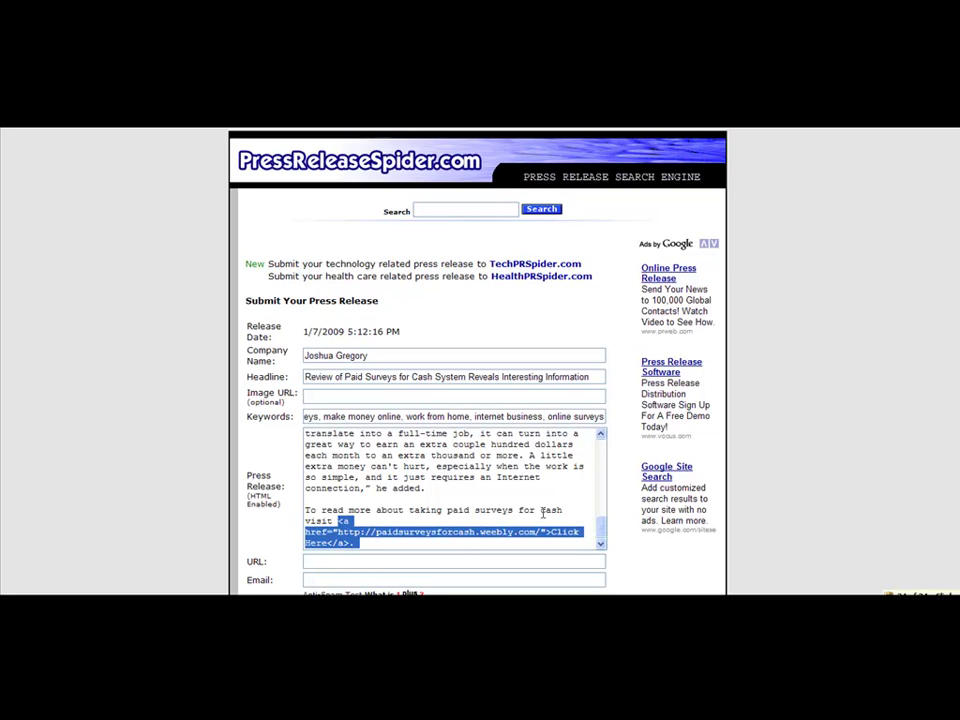
drag(600, 530, 600, 442)
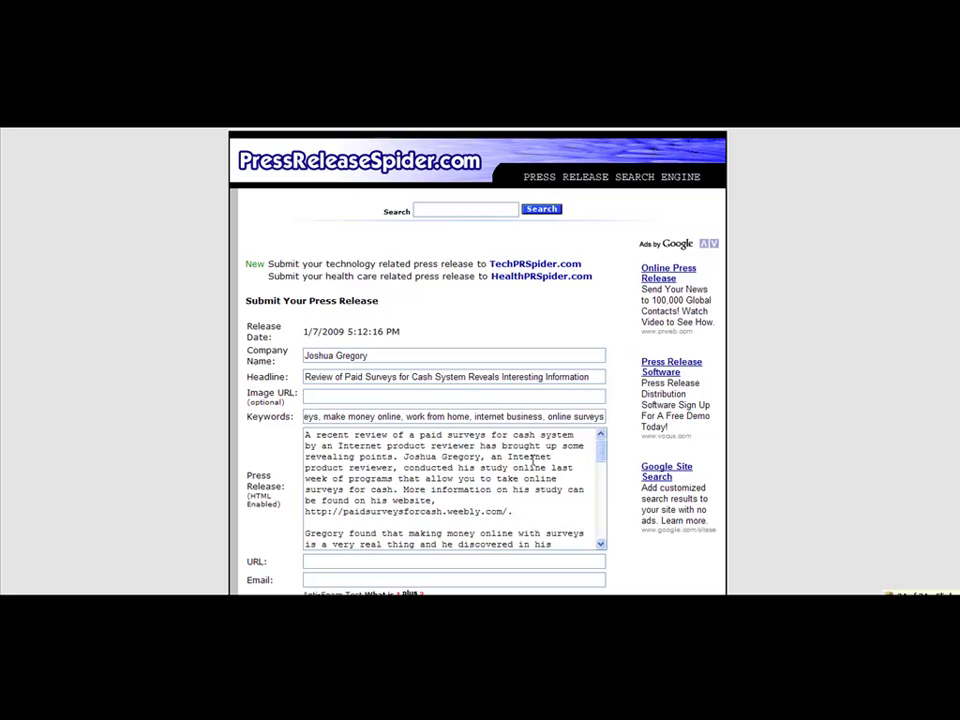
drag(509, 509, 294, 506)
key(ctrl+v)
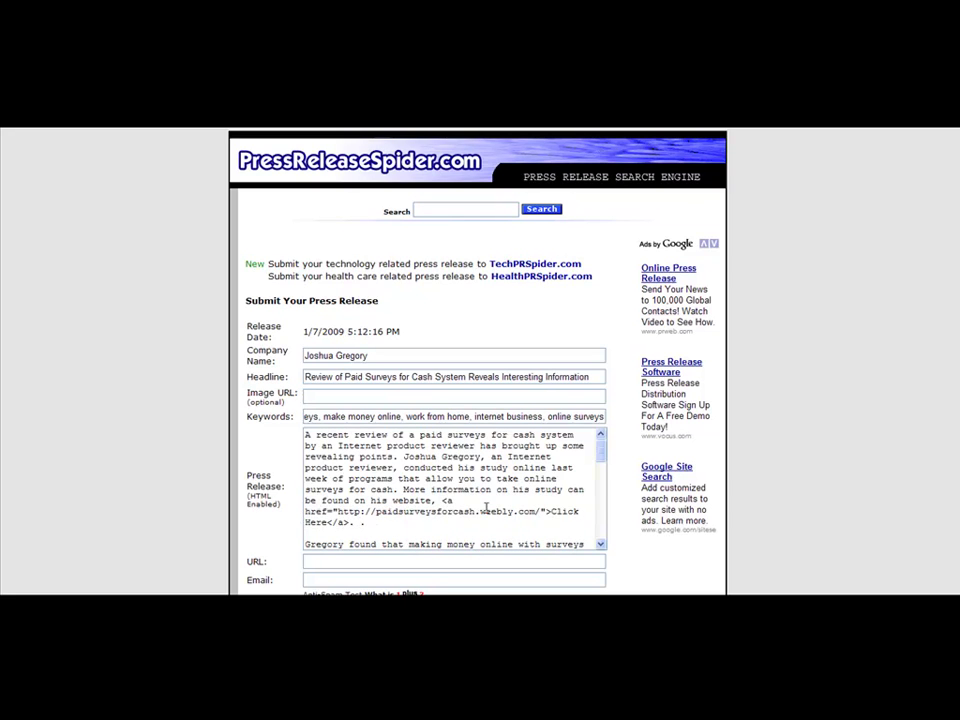
double_click(565, 511)
drag(577, 511, 333, 480)
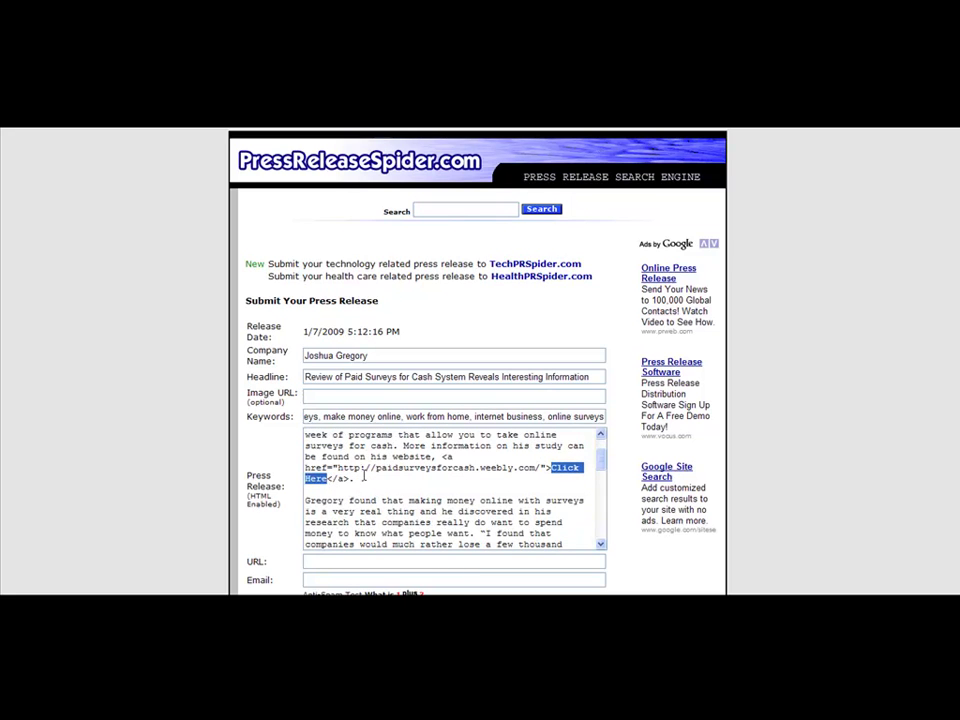
text(paid survey)
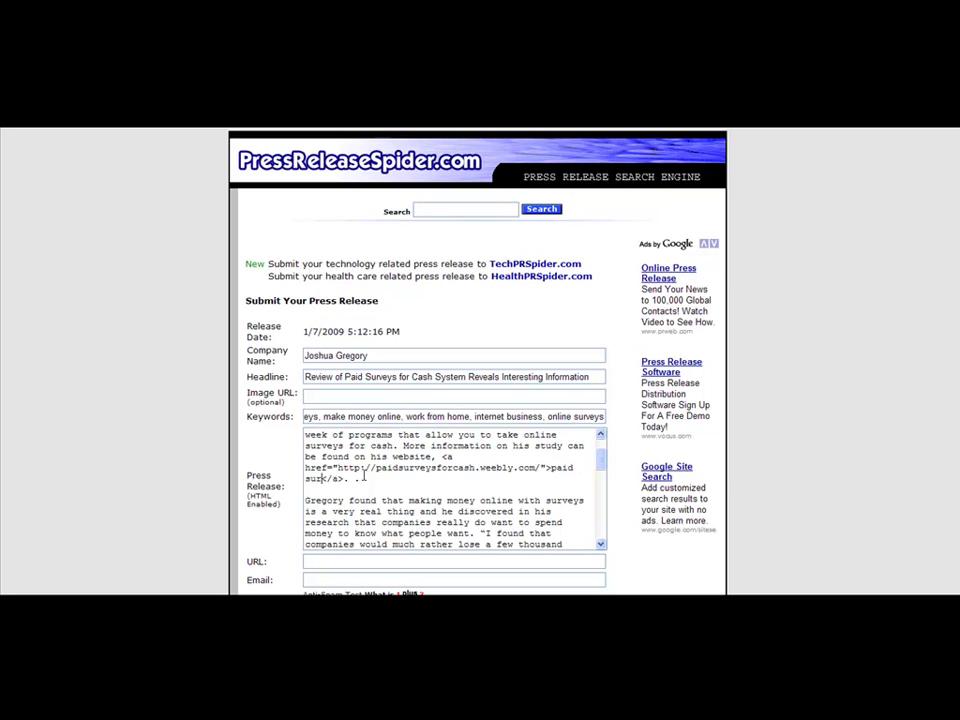
text(s for cash)
key(End)
Copy the website address from the link code into the URL field
drag(600, 466, 604, 551)
click(500, 559)
drag(339, 533, 541, 537)
key(ctrl+c)
click(439, 563)
key(ctrl+v)
Enter the contact e-mail address in the Email field and go to the anti-spam answer box
click(434, 578)
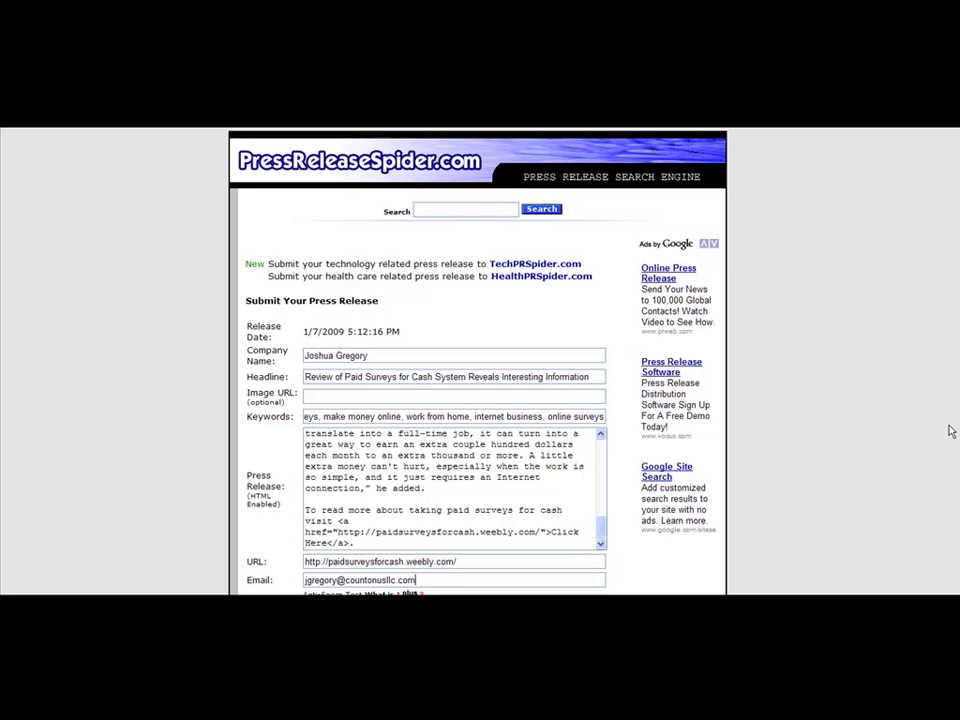
scroll(949, 429, down, 2)
click(490, 531)
Answer the anti-spam sum with 4, preview the formatted release and submit it
text(4)
click(399, 553)
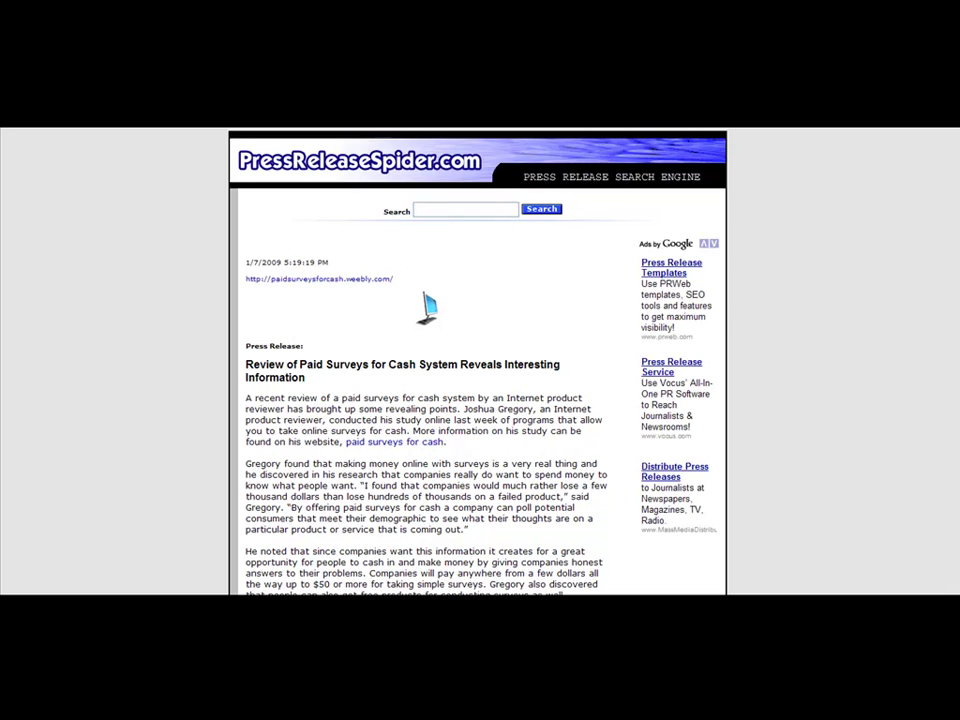
scroll(428, 308, down, 5)
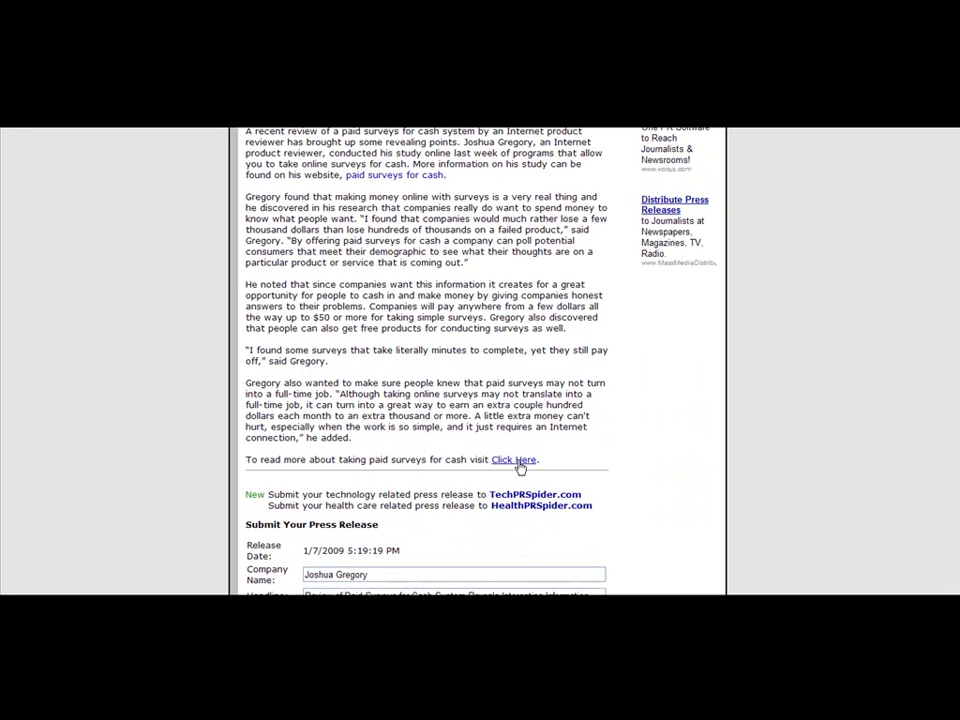
scroll(428, 360, down, 6)
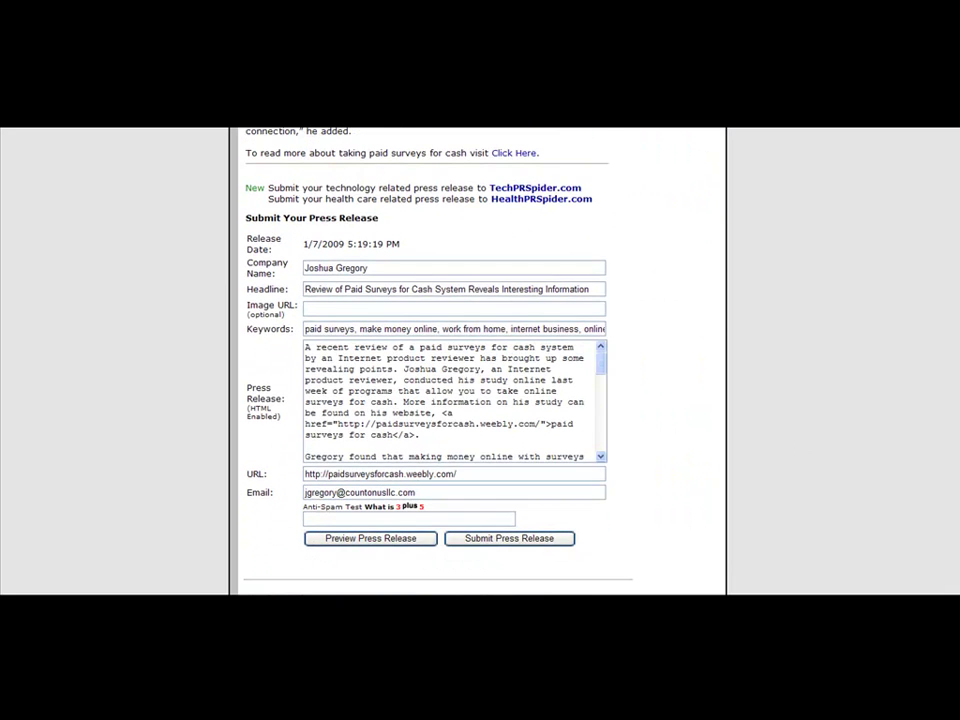
click(509, 539)
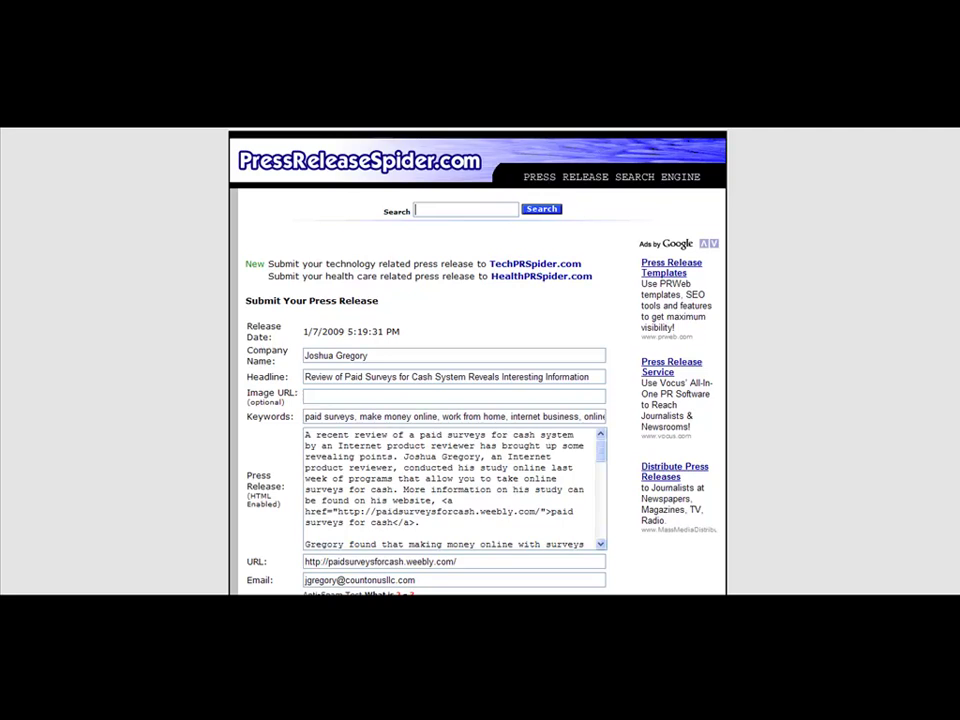
Retry the anti-spam test with the answer 5 and resubmit
scroll(558, 540, down, 4)
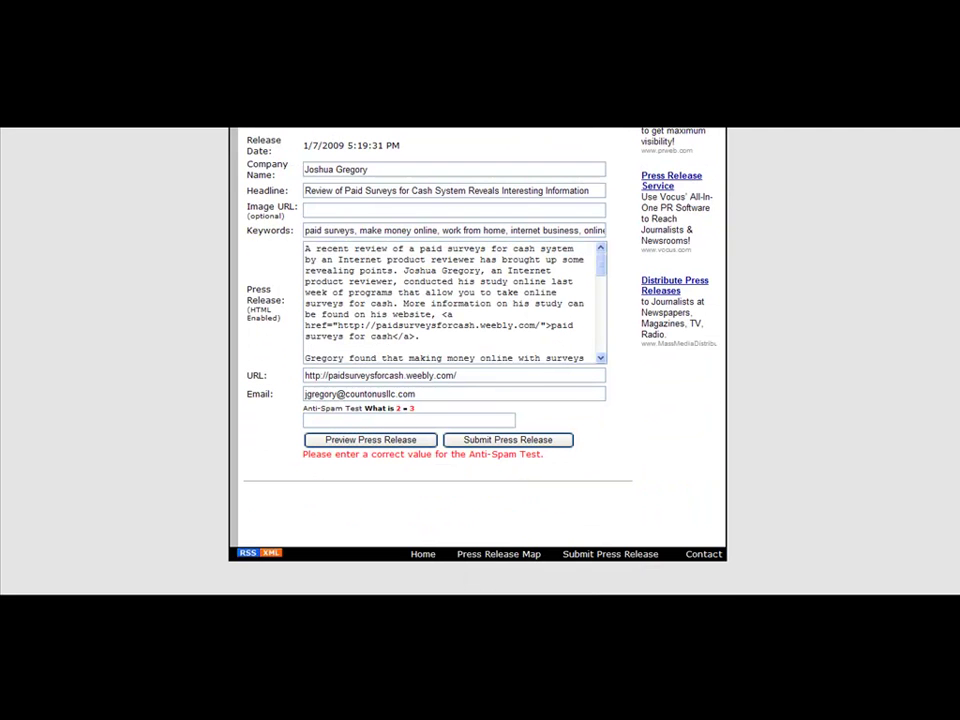
click(444, 421)
text(5)
click(466, 439)
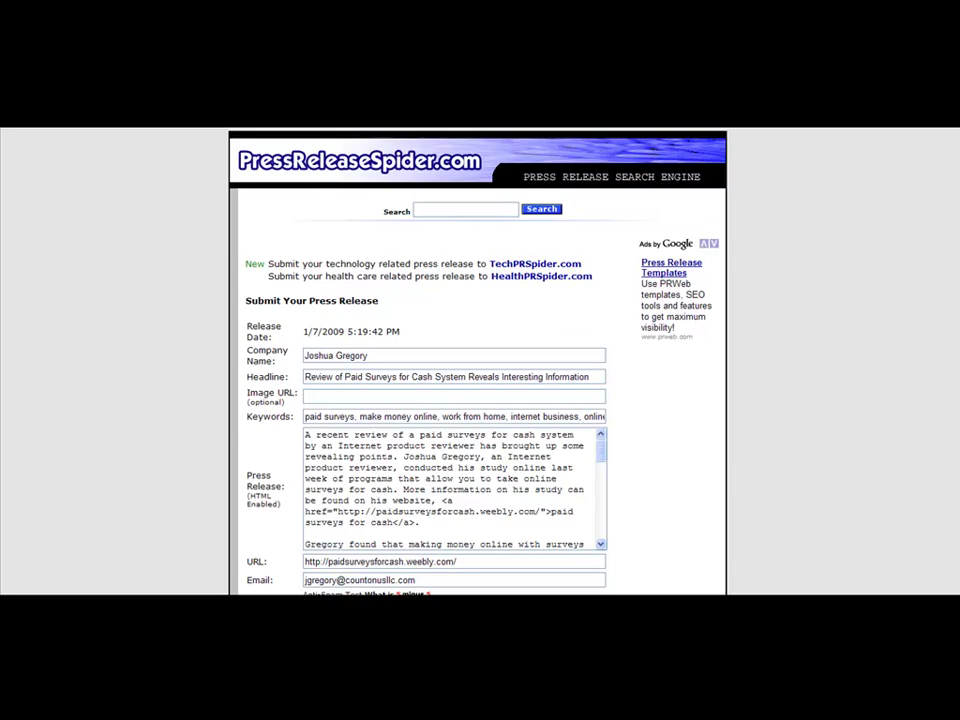
Answer the new anti-spam question, 5 minus 5, with 0
scroll(478, 360, down, 2)
scroll(478, 360, up, 1)
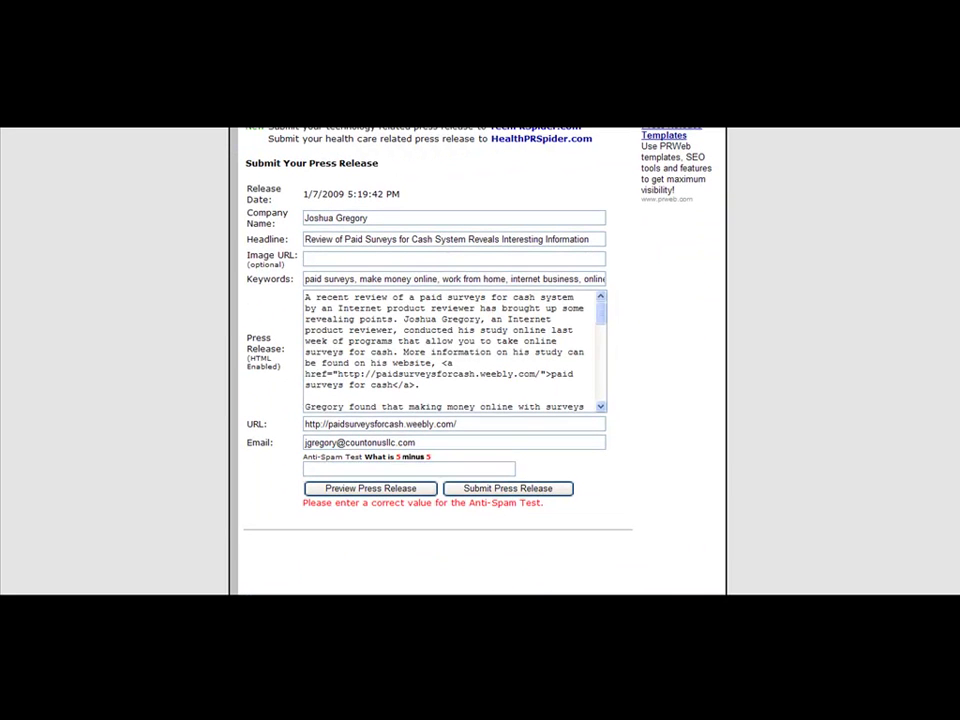
click(431, 466)
text(0)
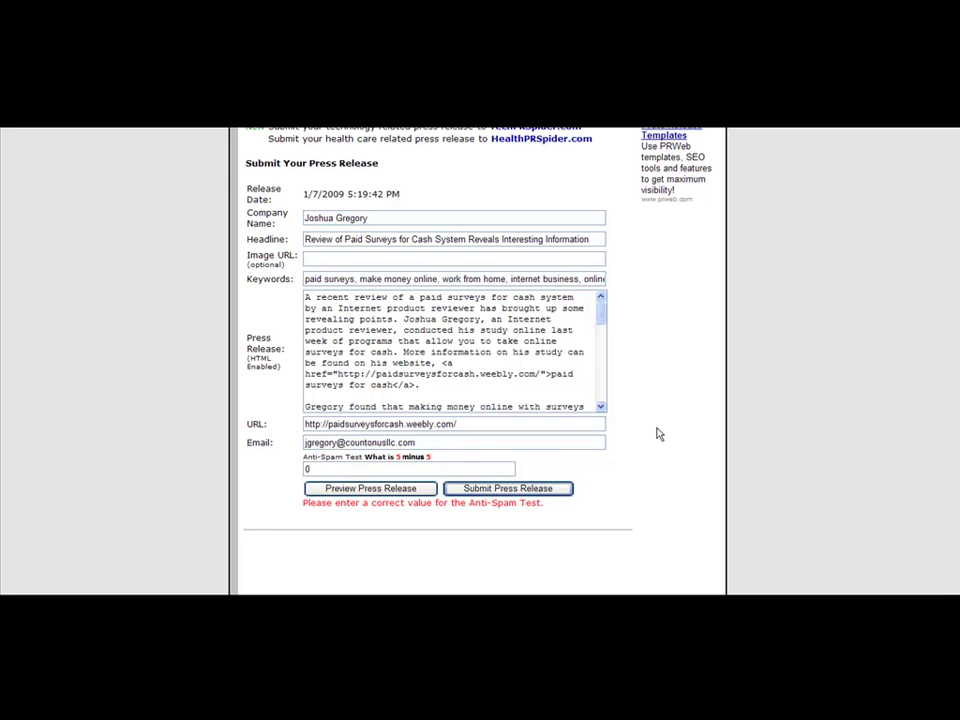
Submit the paid surveys release and scroll through its published PressReleaseSpider page
key(Return)
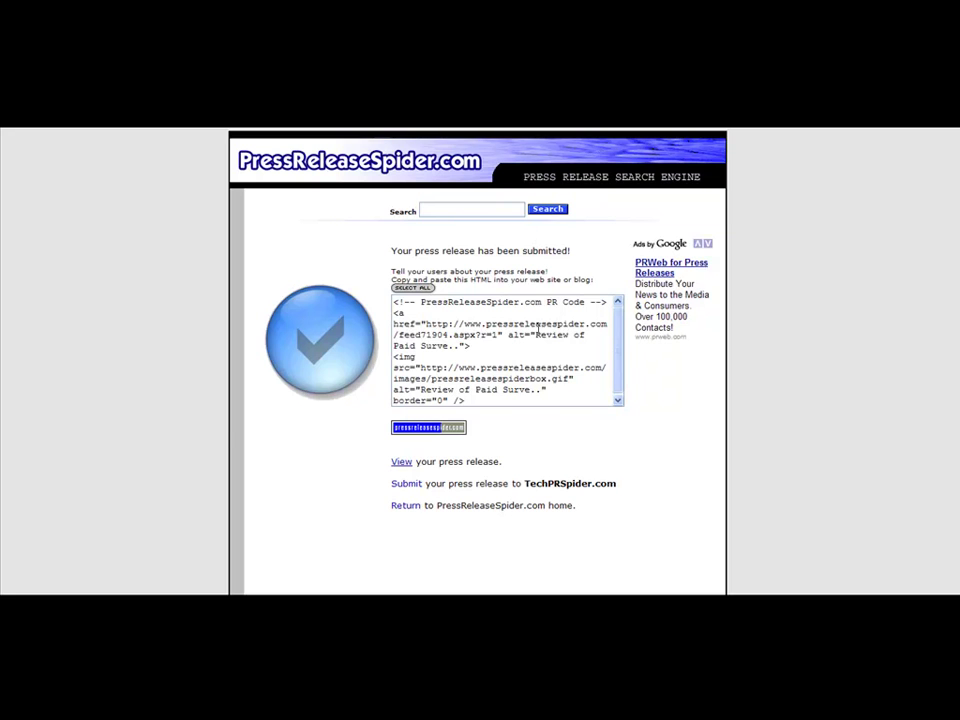
click(395, 461)
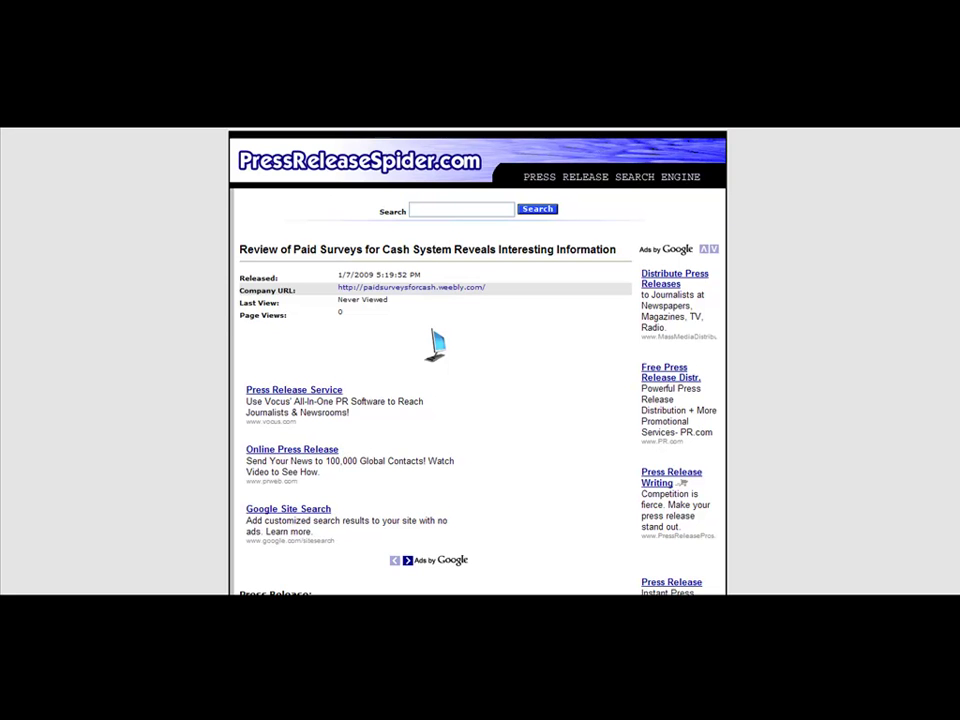
scroll(680, 483, down, 8)
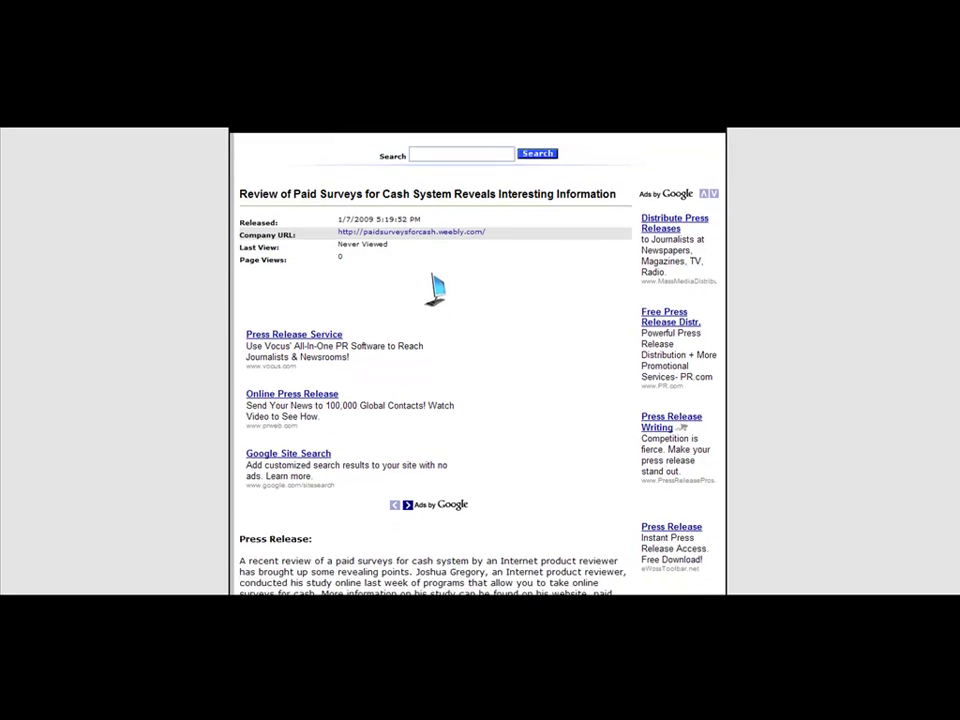
drag(958, 334, 958, 196)
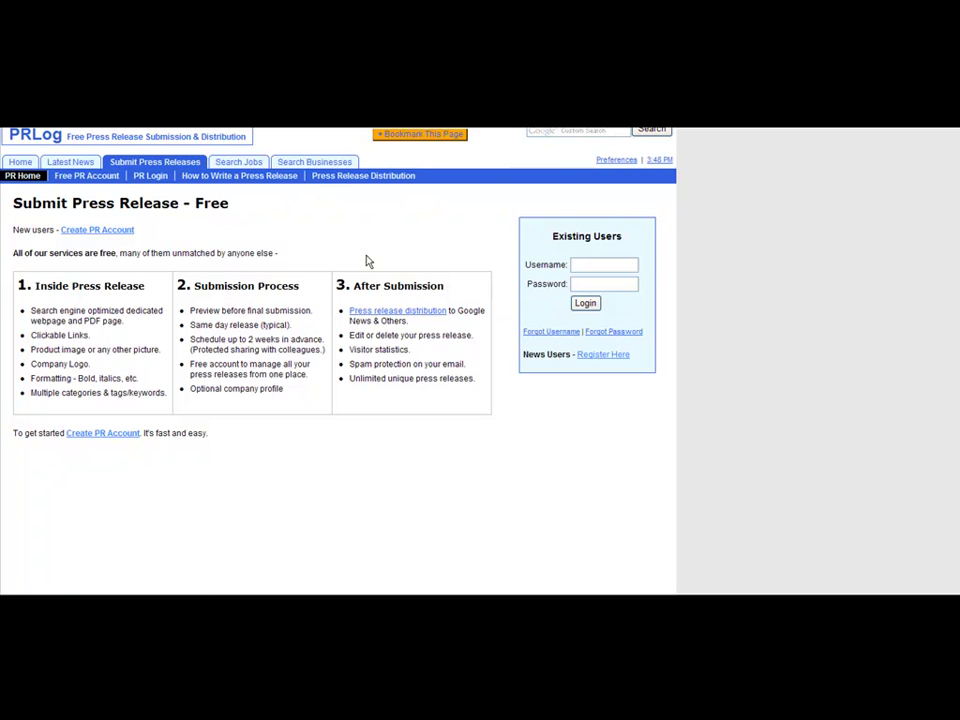
Log in to PRLog under Existing Users with the saved form-fill profile, skipping the new-account signup
click(113, 176)
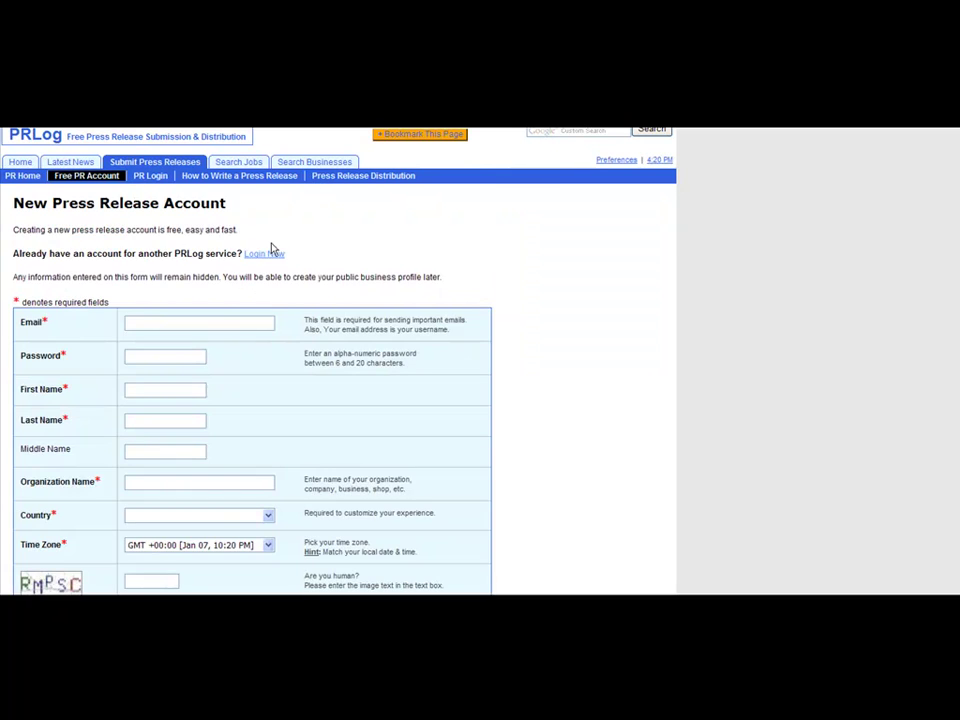
click(166, 484)
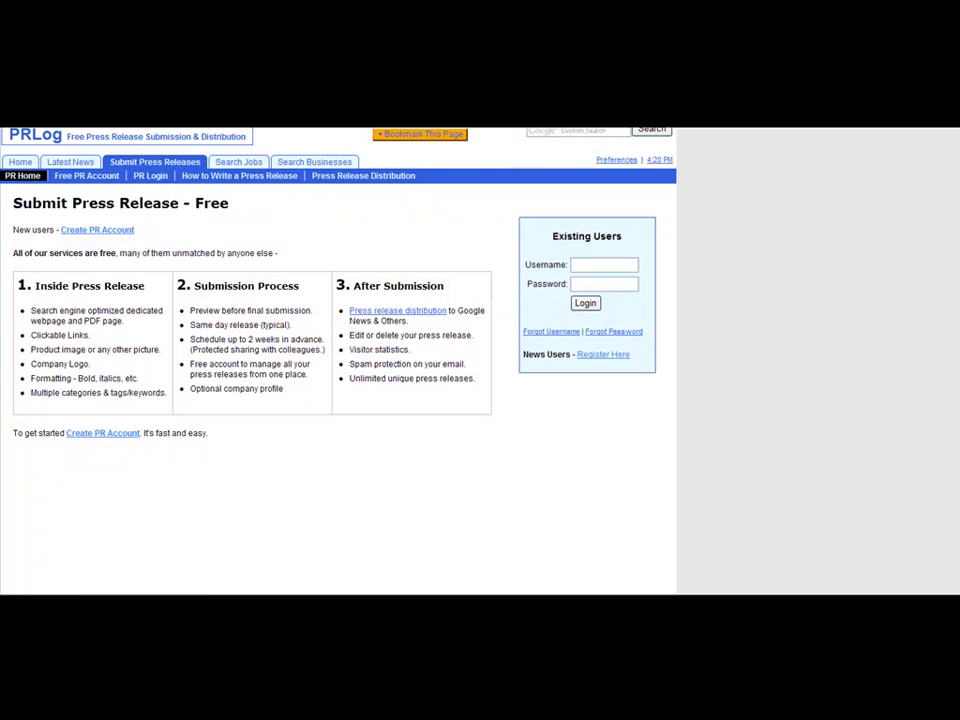
click(121, 115)
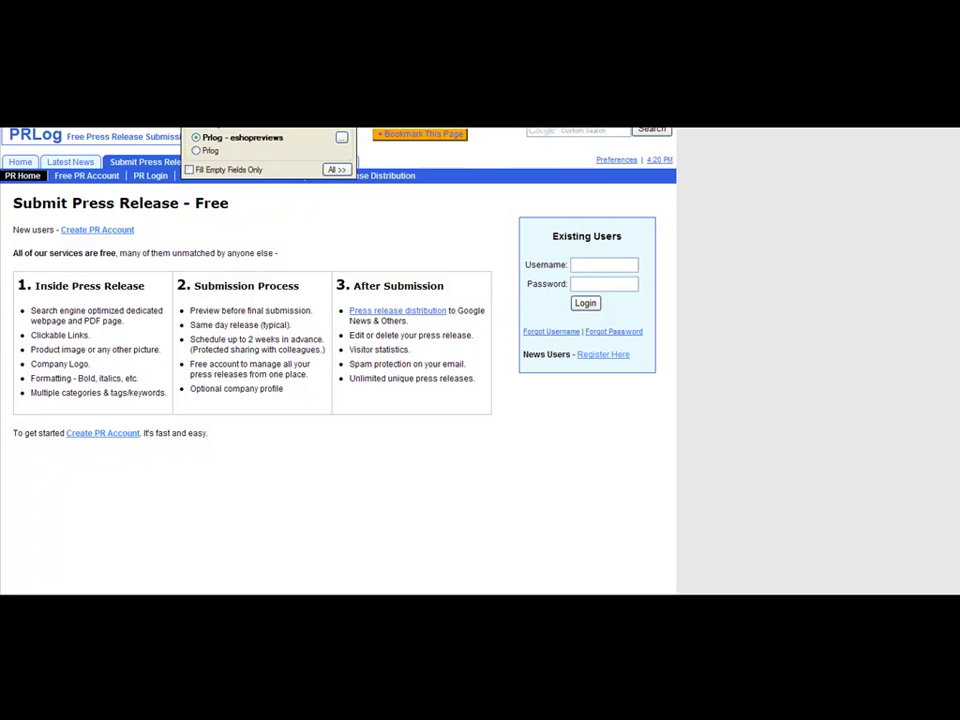
click(243, 137)
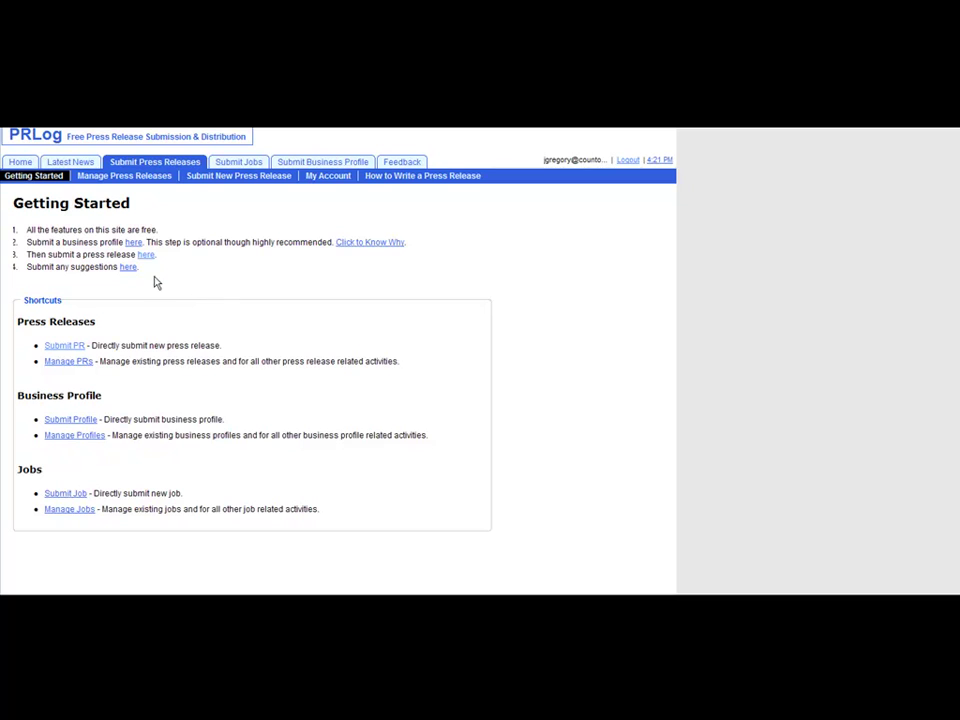
click(77, 347)
Start in the Headline field and scroll through the form down to the captcha and back
click(184, 411)
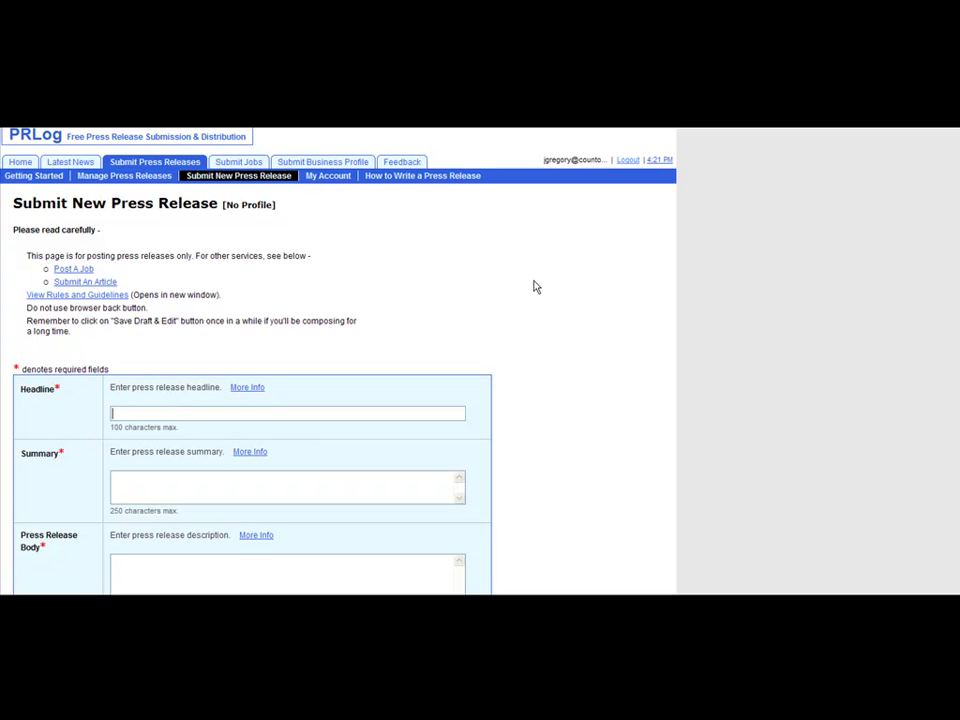
scroll(252, 360, down, 5)
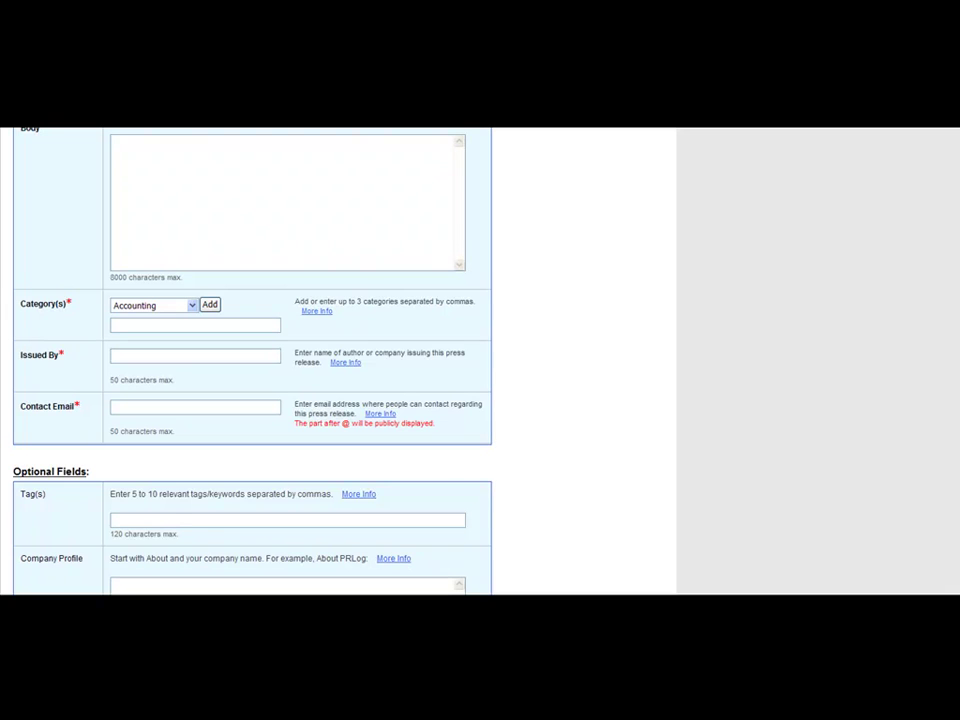
scroll(252, 360, down, 3)
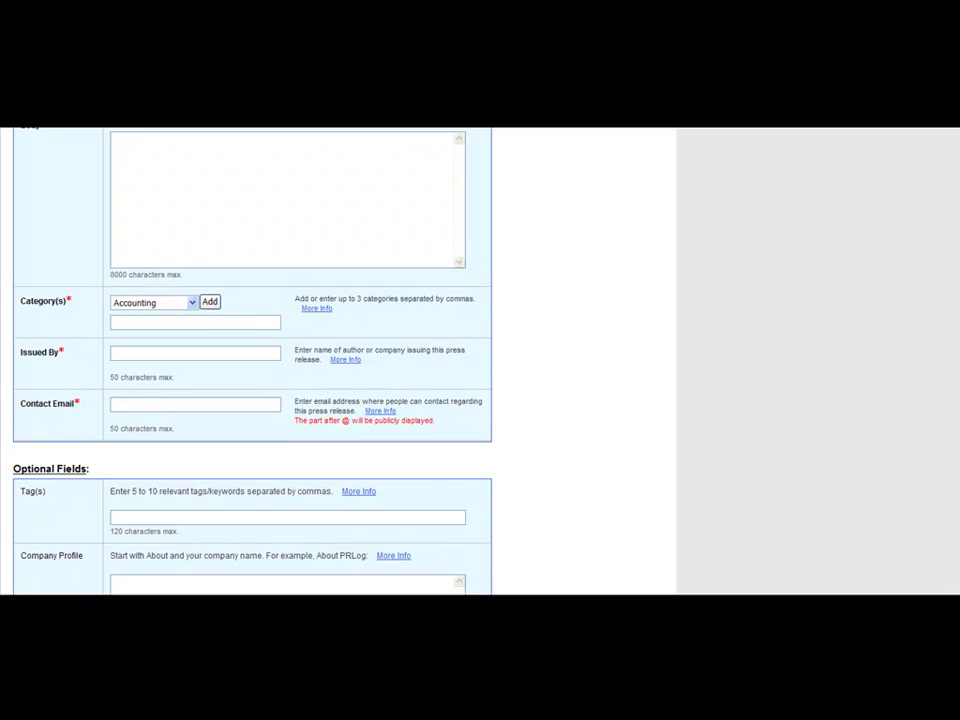
scroll(252, 360, down, 3)
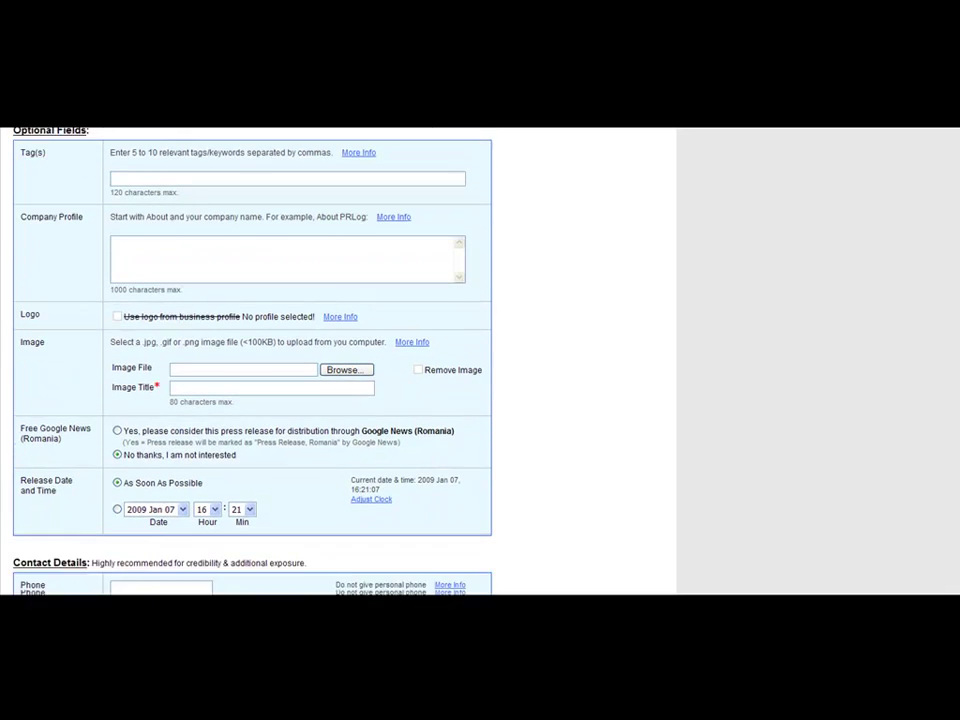
scroll(252, 360, down, 2)
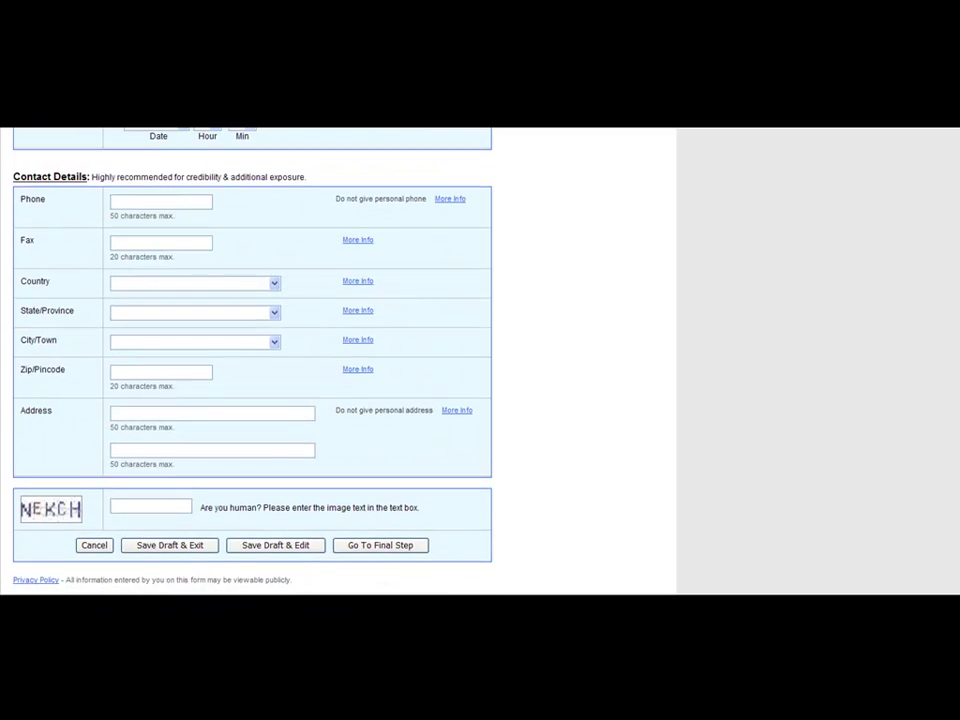
scroll(952, 307, up, 8)
scroll(952, 307, up, 4)
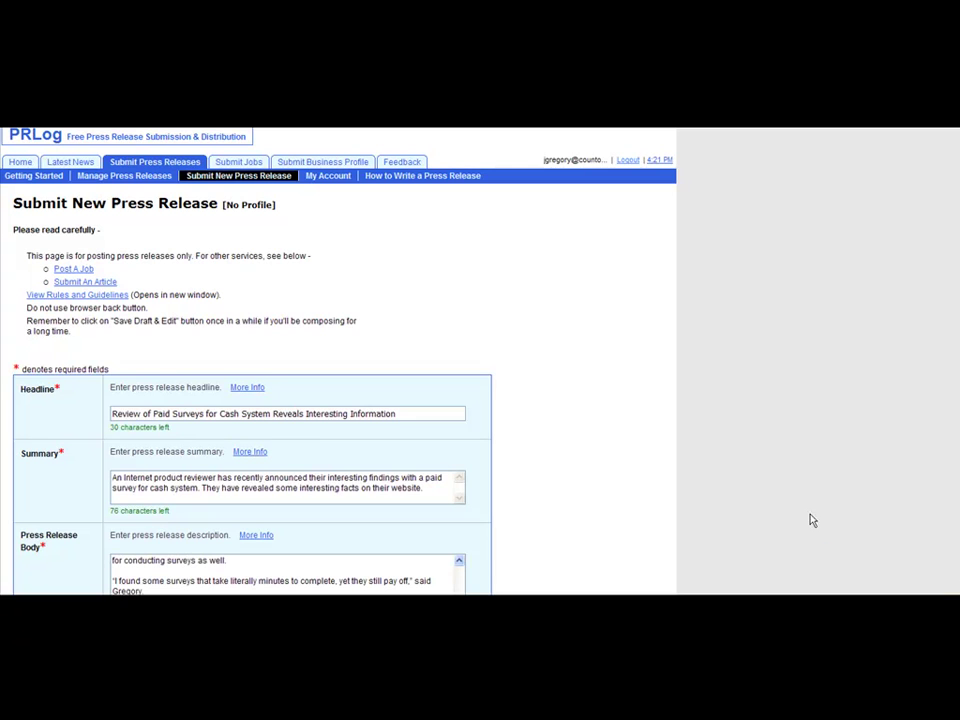
Try Go To Final Step and dismiss the 'Category is required' alert
scroll(250, 380, down, 5)
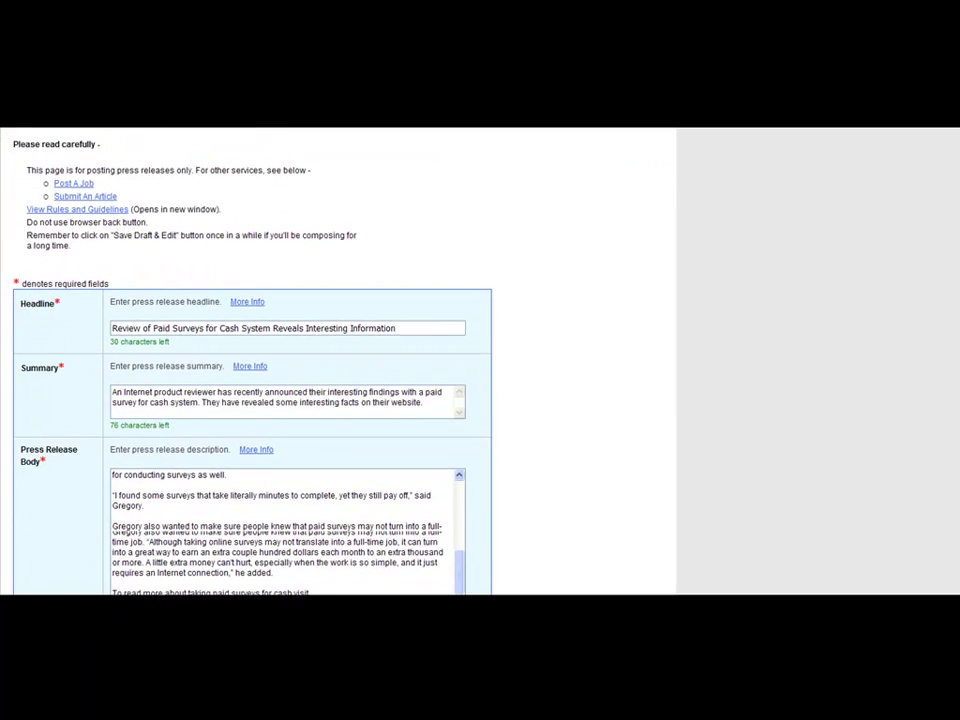
scroll(250, 380, down, 2)
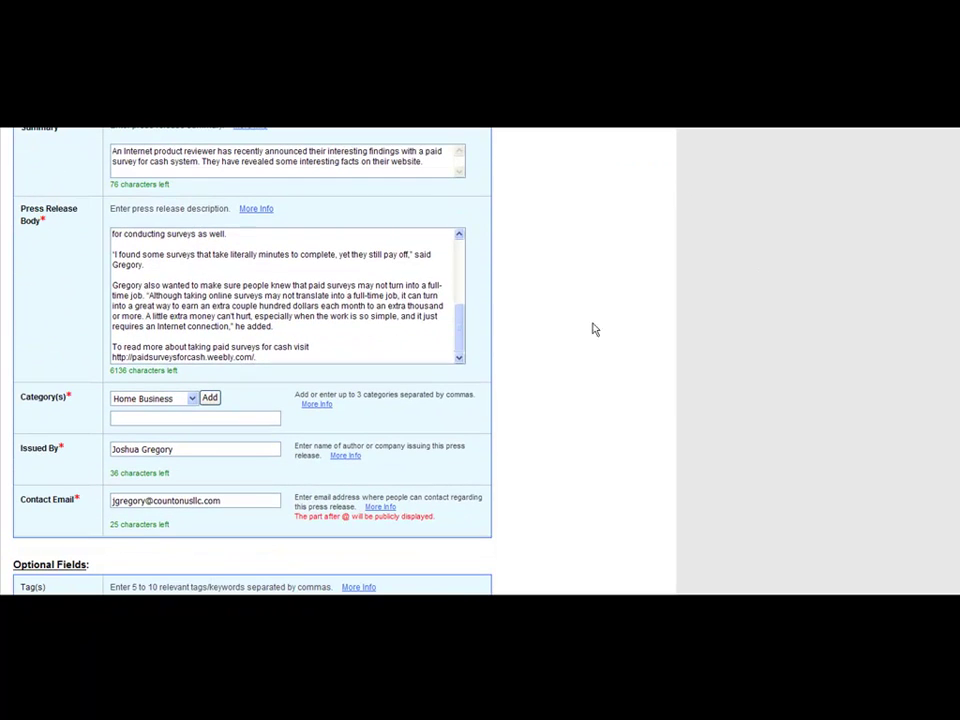
drag(460, 334, 460, 262)
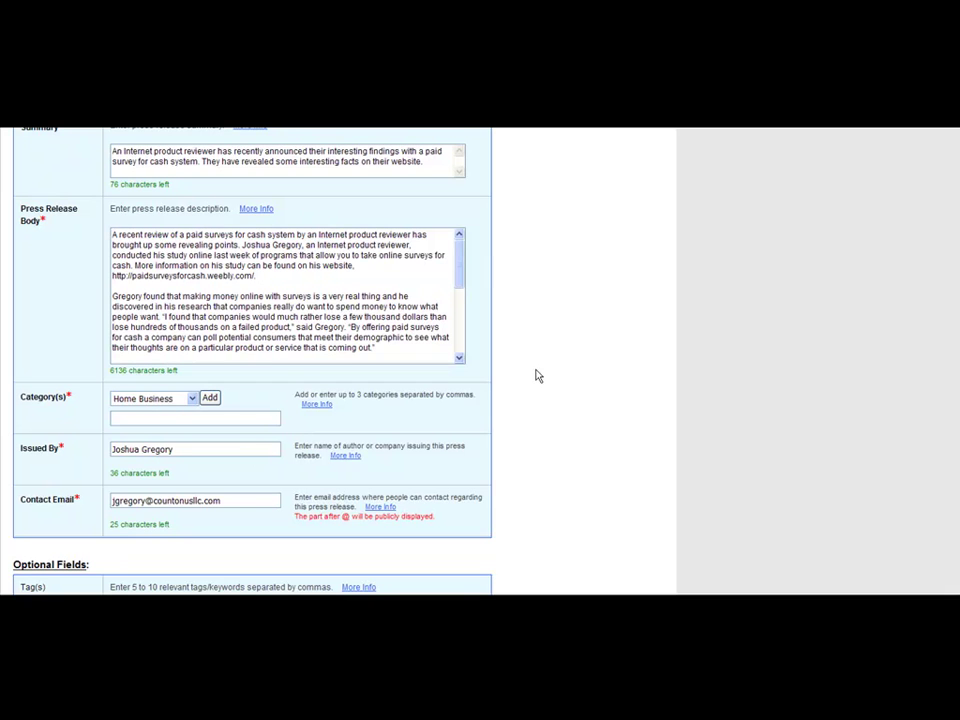
scroll(250, 360, down, 7)
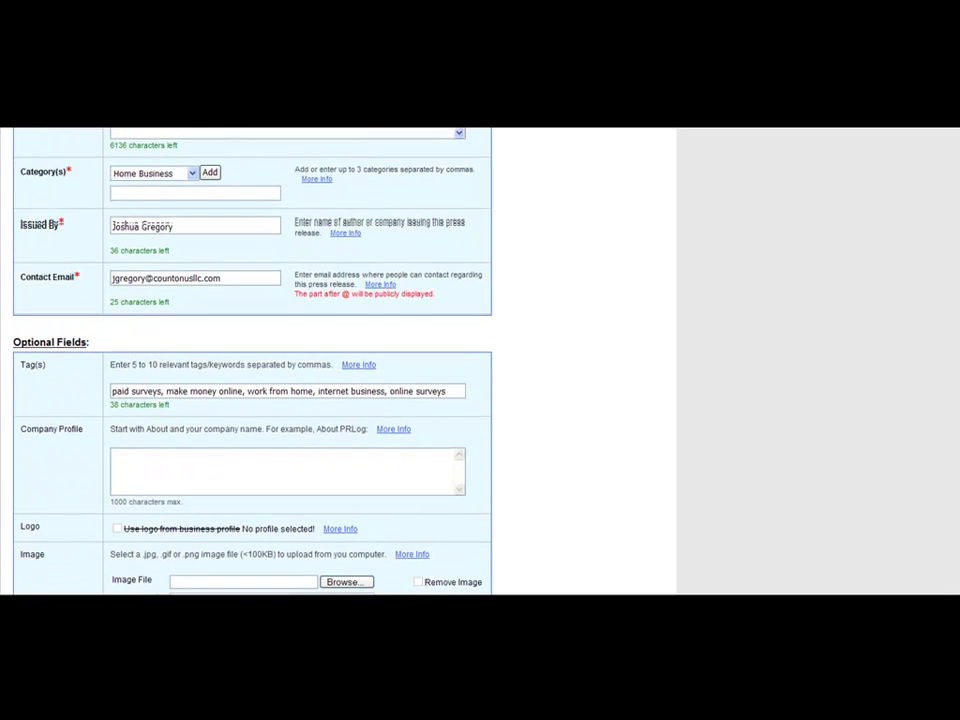
scroll(250, 360, down, 4)
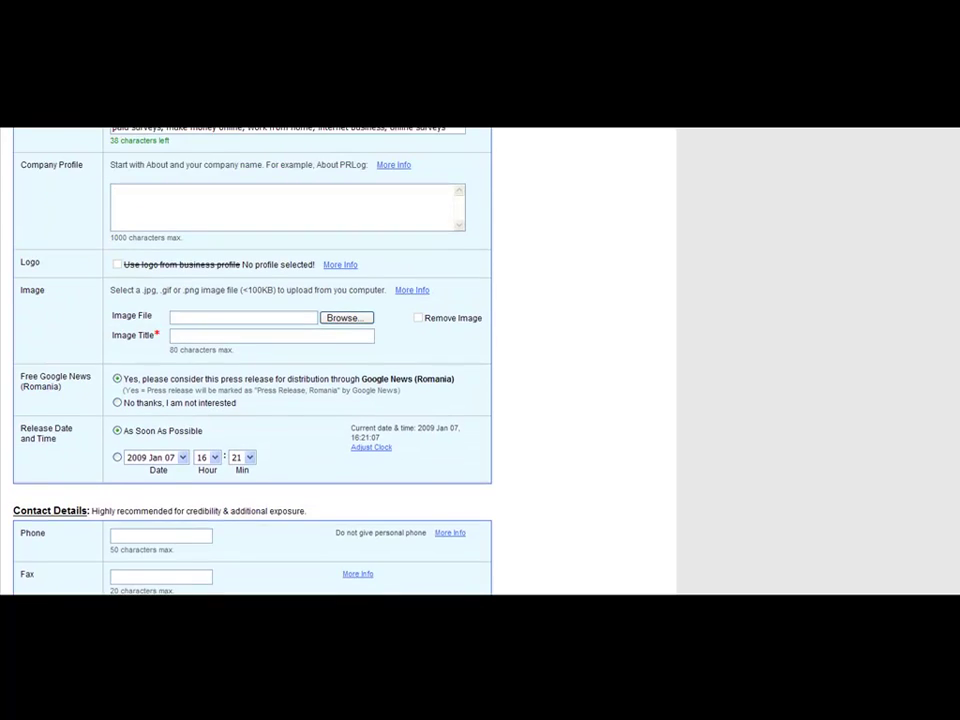
scroll(250, 360, down, 2)
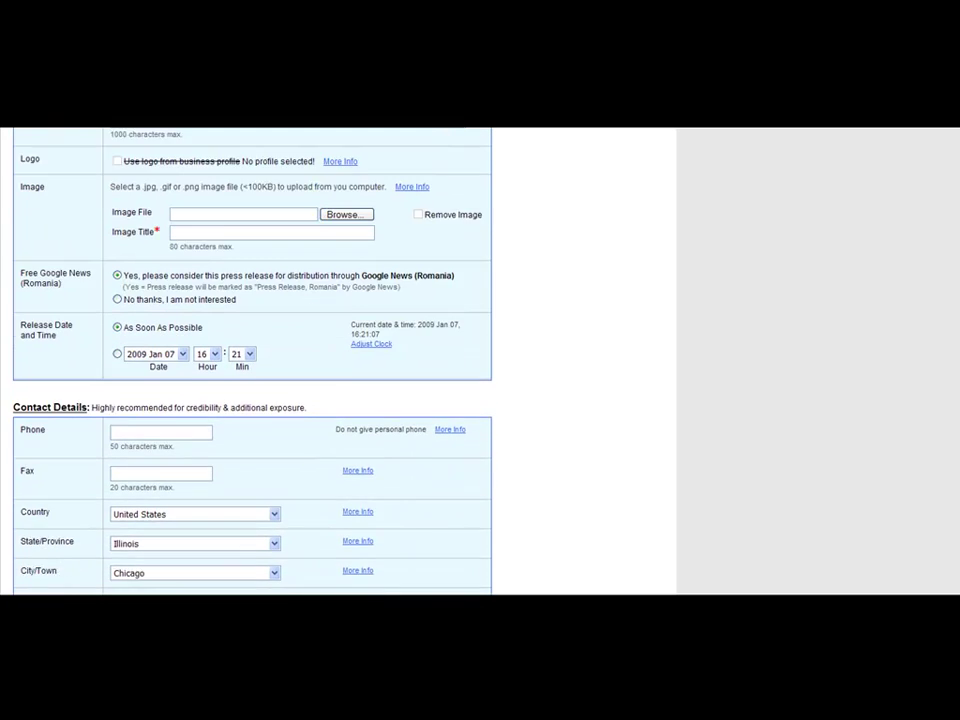
scroll(250, 360, down, 4)
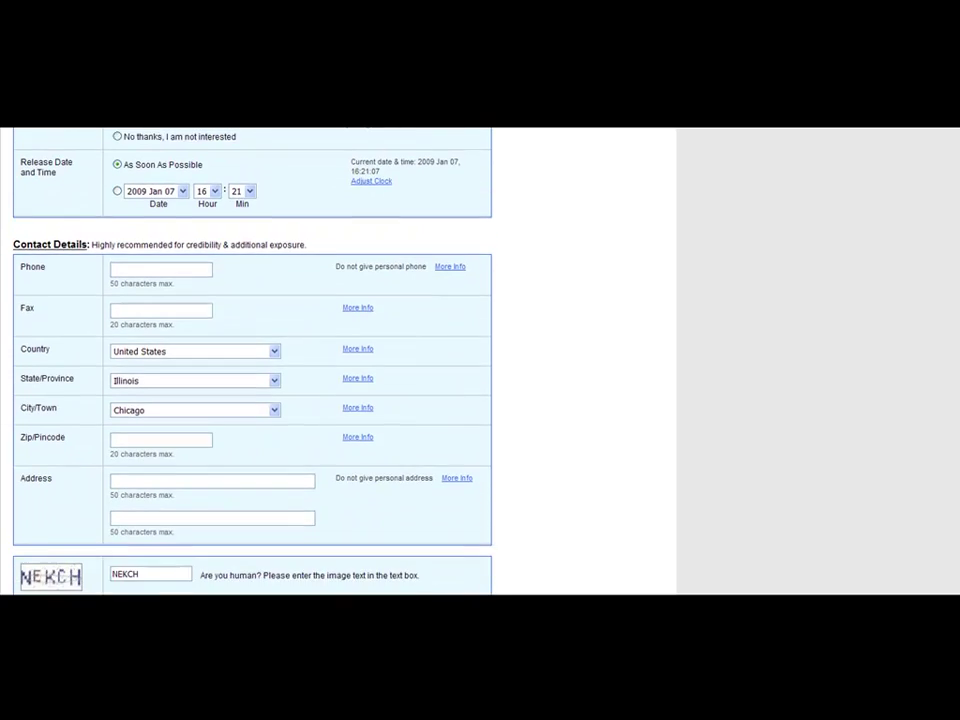
click(392, 540)
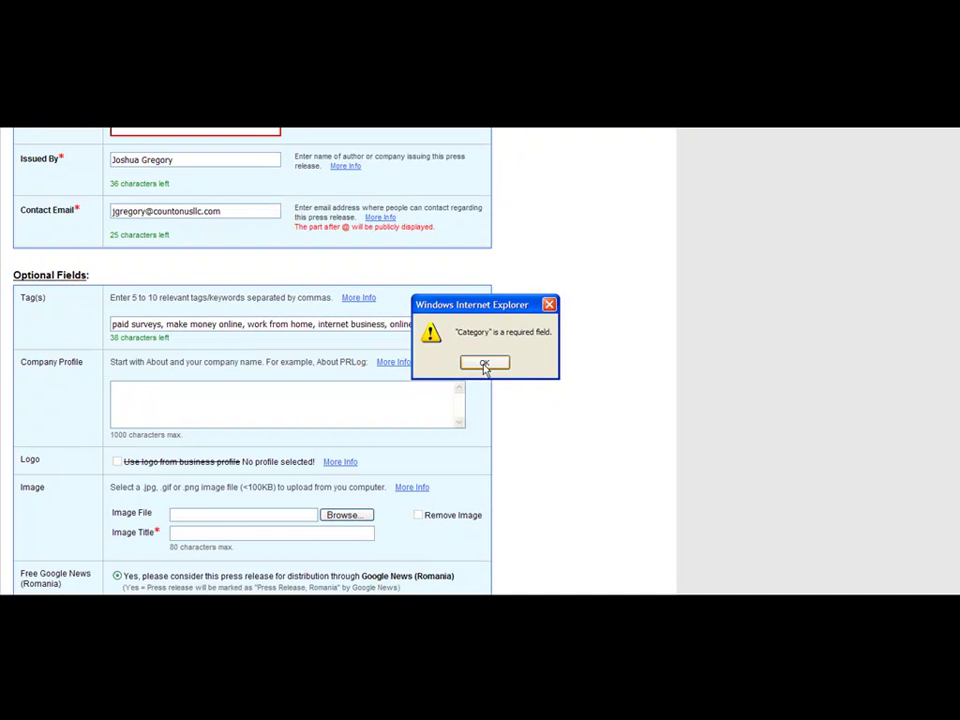
click(484, 363)
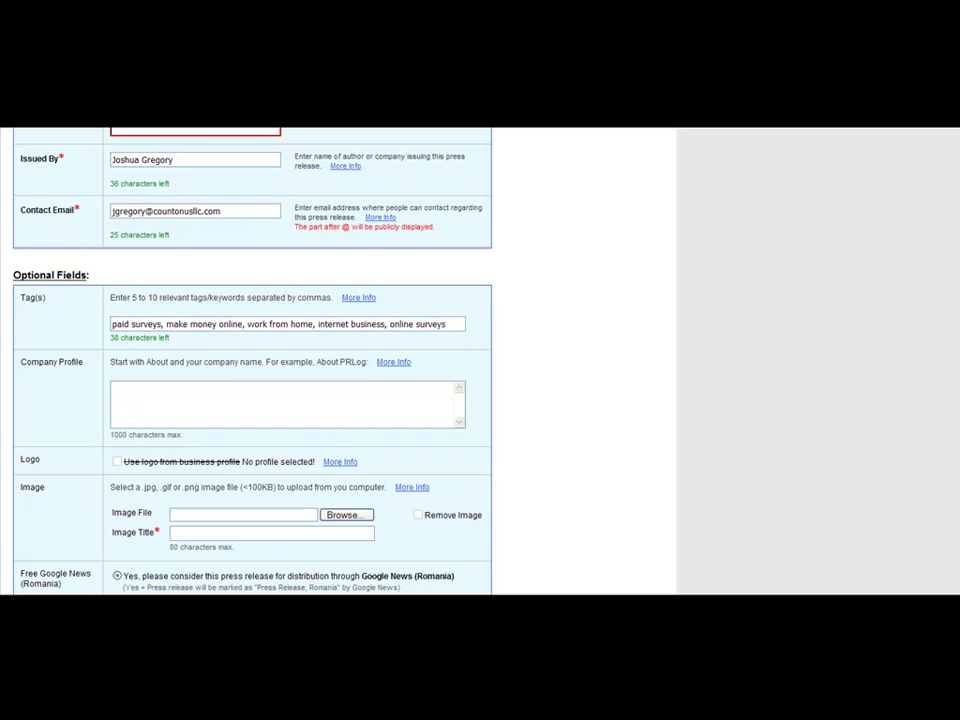
Add Home Business as the release category and return to the form's buttons
scroll(250, 360, up, 2)
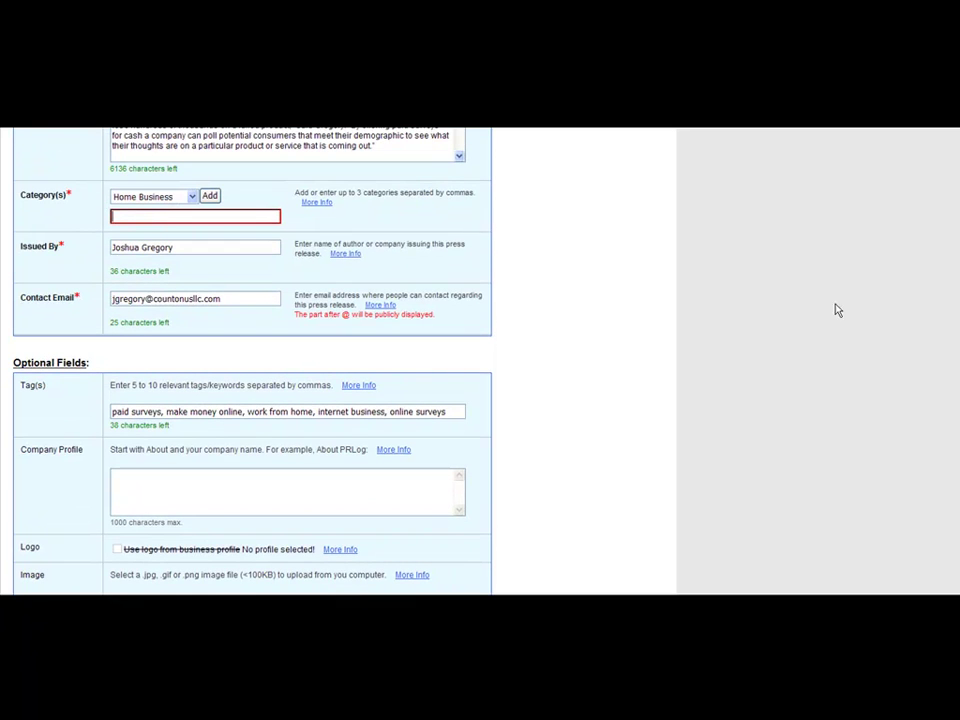
click(211, 196)
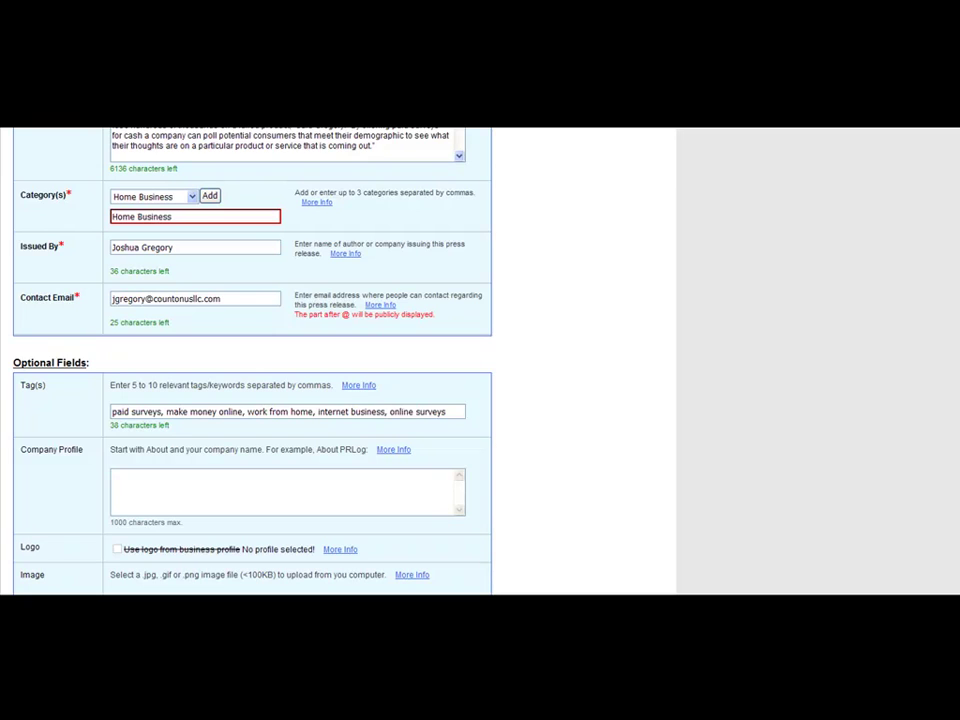
scroll(250, 360, down, 4)
scroll(951, 514, down, 2)
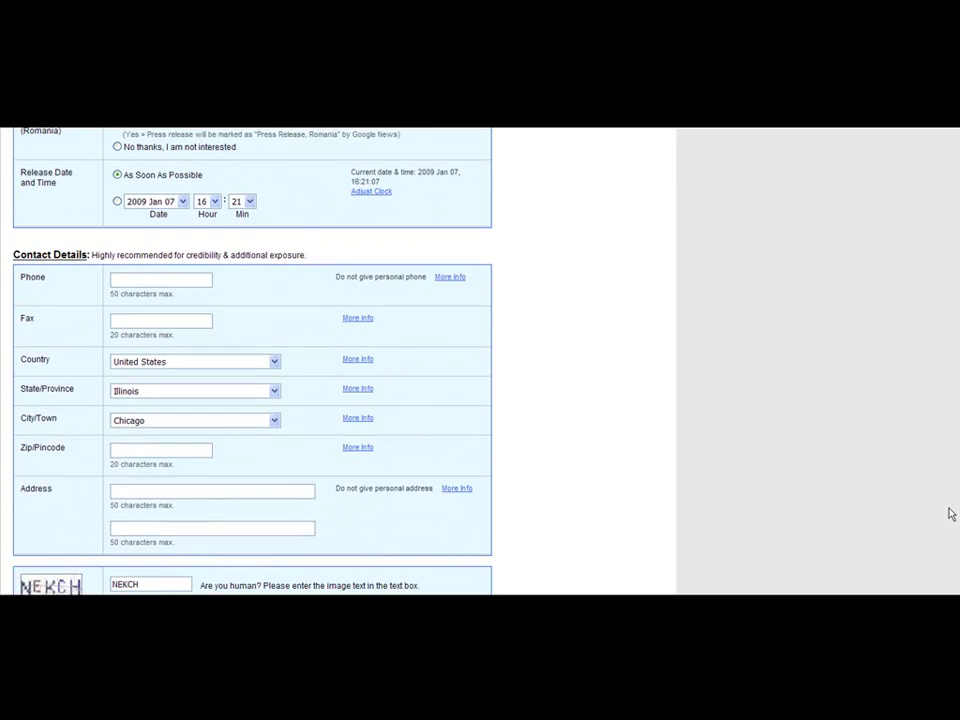
scroll(951, 514, down, 2)
Go through the Preview Only page of the paid surveys release and submit it
click(369, 500)
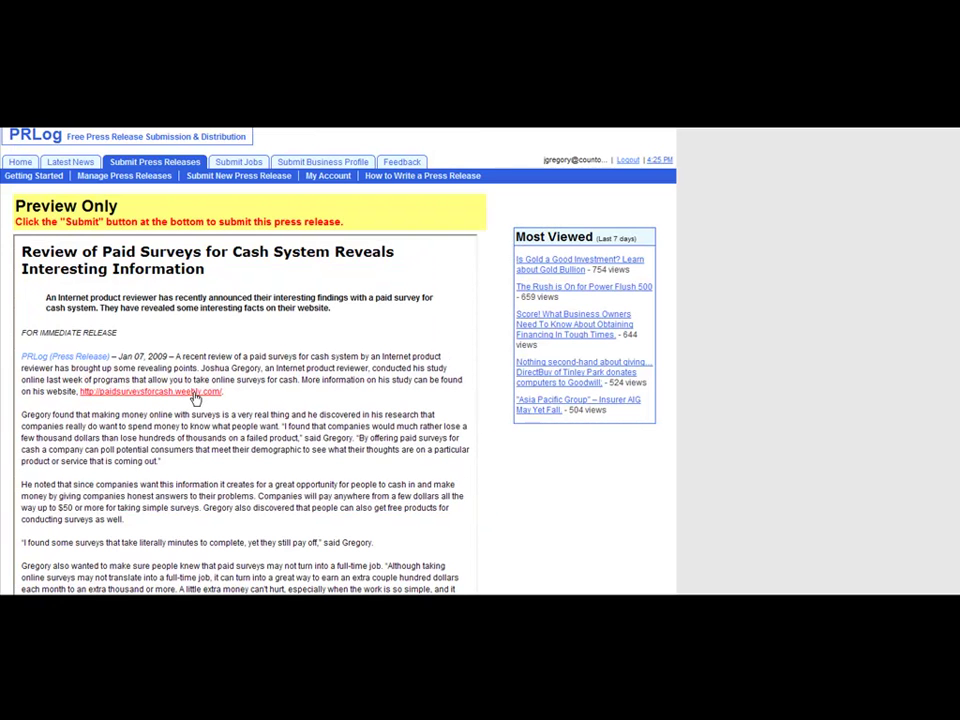
scroll(245, 360, down, 5)
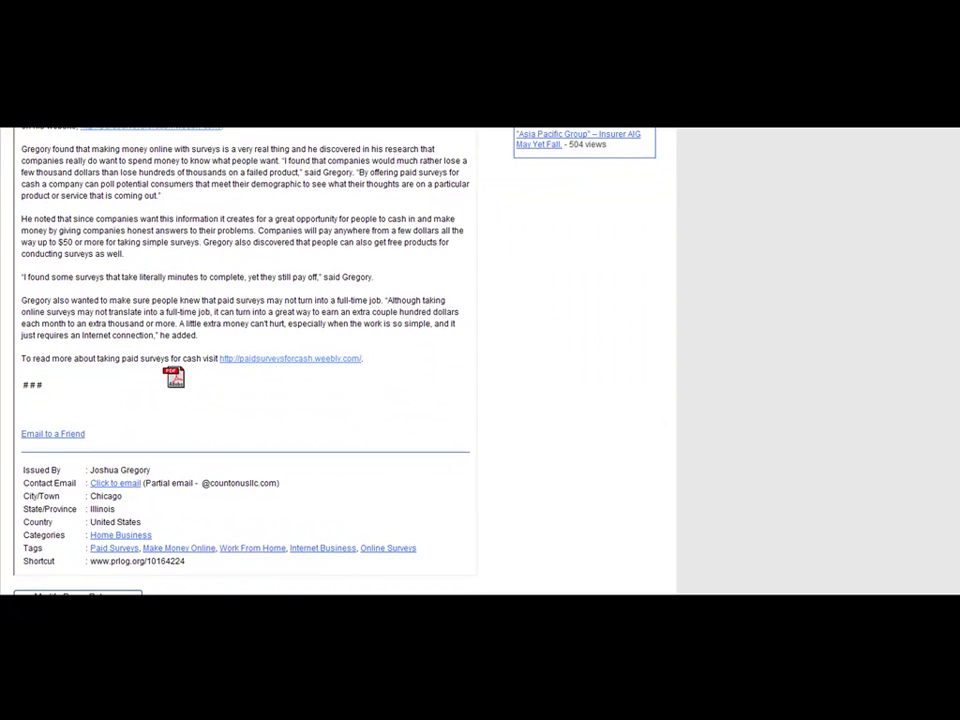
scroll(250, 300, down, 2)
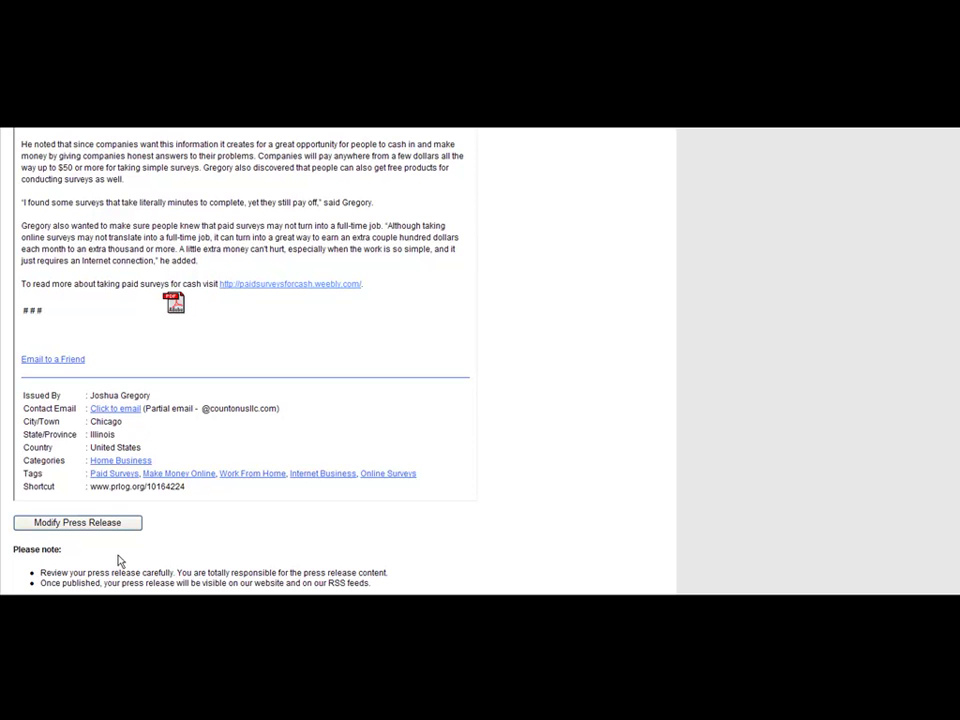
scroll(930, 476, down, 3)
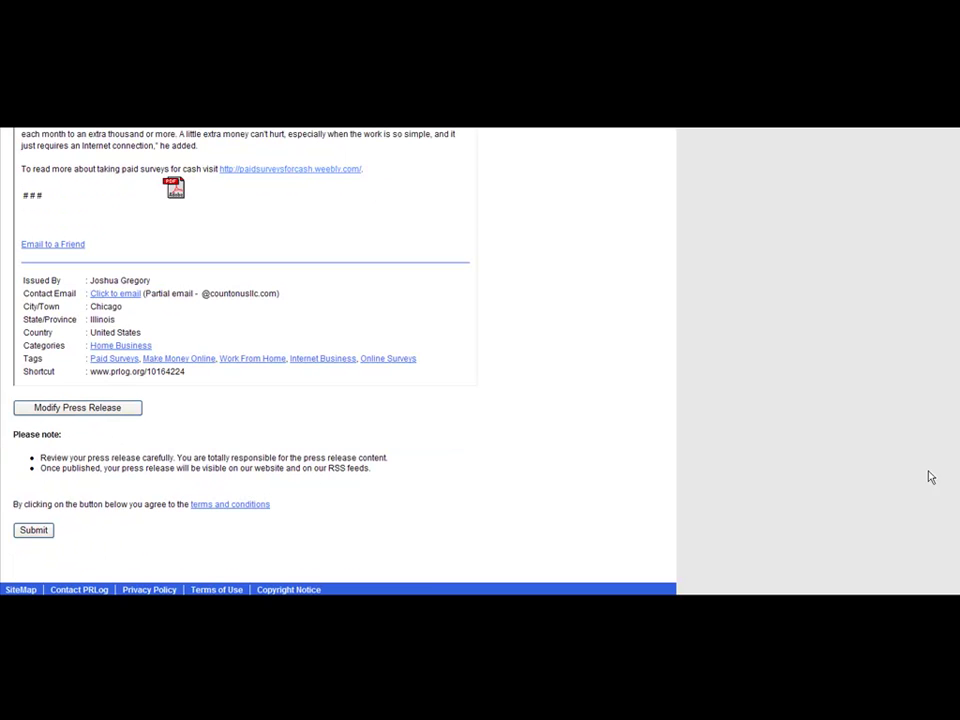
click(32, 532)
Open the newly published PRLog release and scroll through the article
click(94, 254)
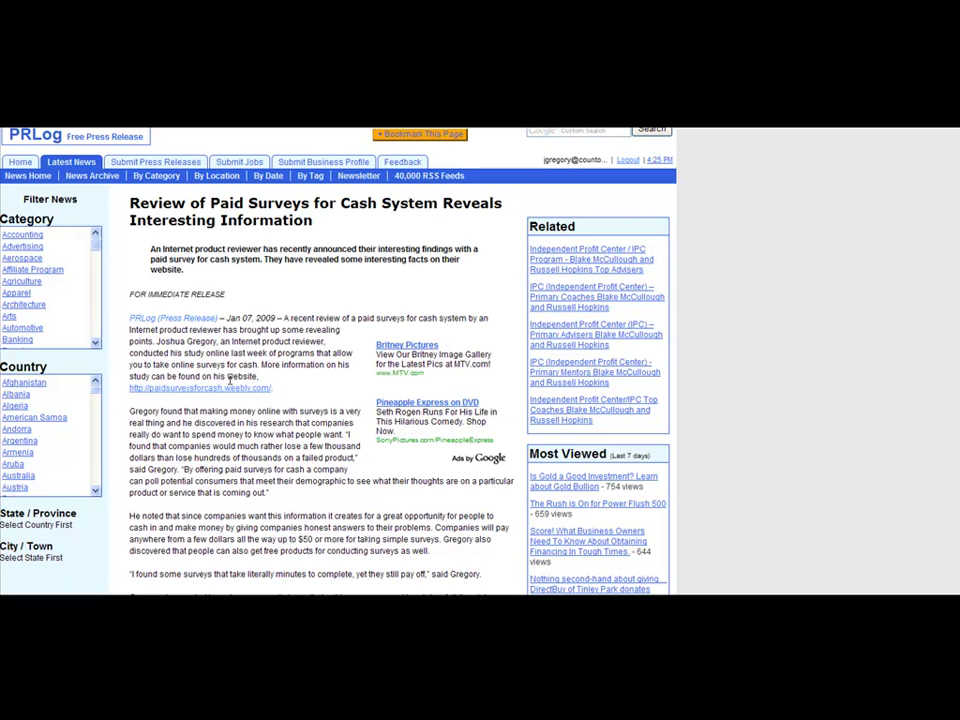
scroll(230, 390, down, 5)
scroll(945, 440, down, 4)
scroll(930, 300, up, 10)
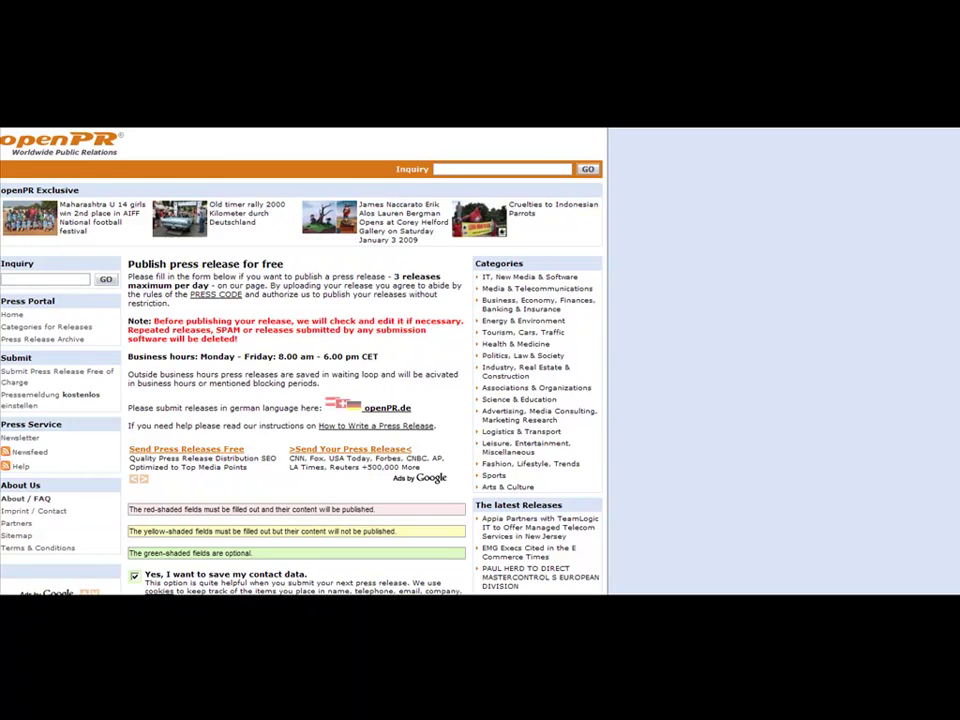
scroll(955, 283, down, 7)
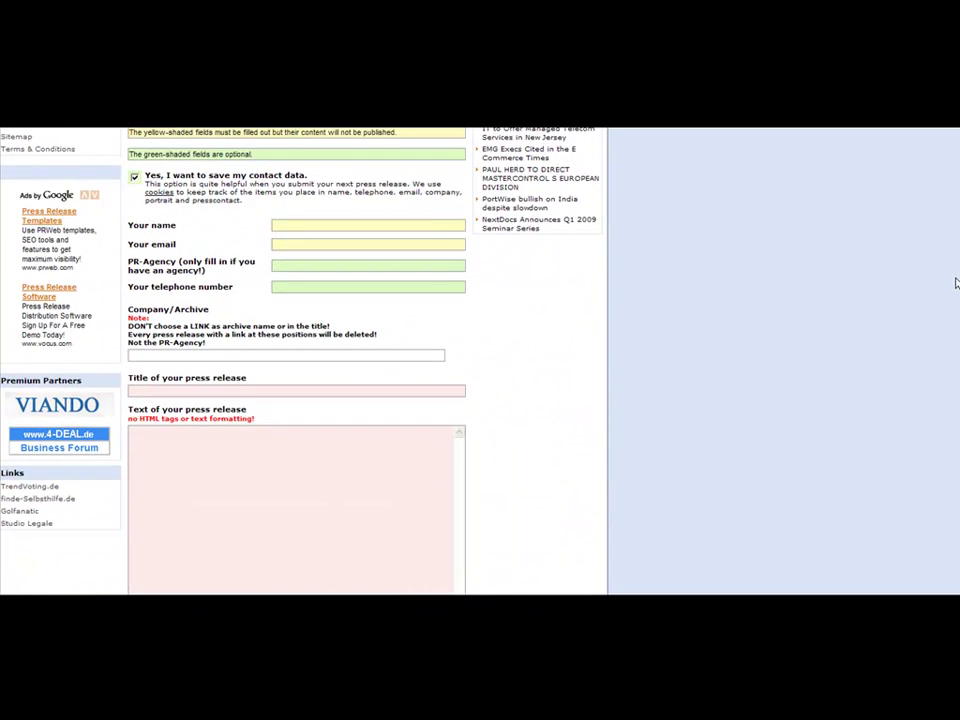
scroll(955, 283, down, 10)
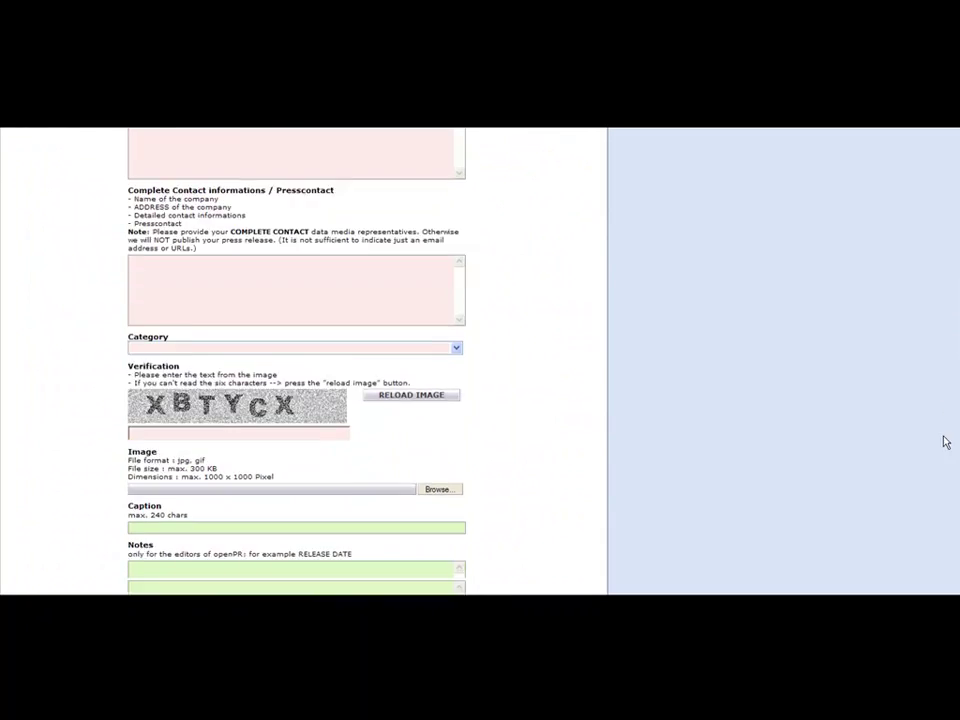
scroll(936, 499, down, 5)
scroll(917, 203, up, 20)
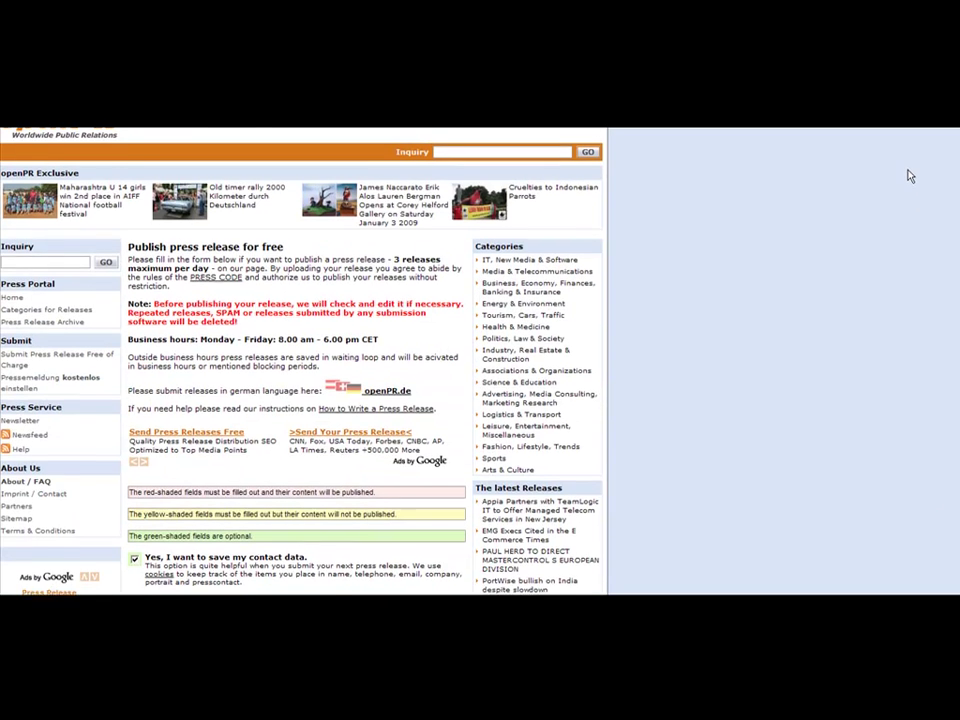
scroll(909, 168, up, 1)
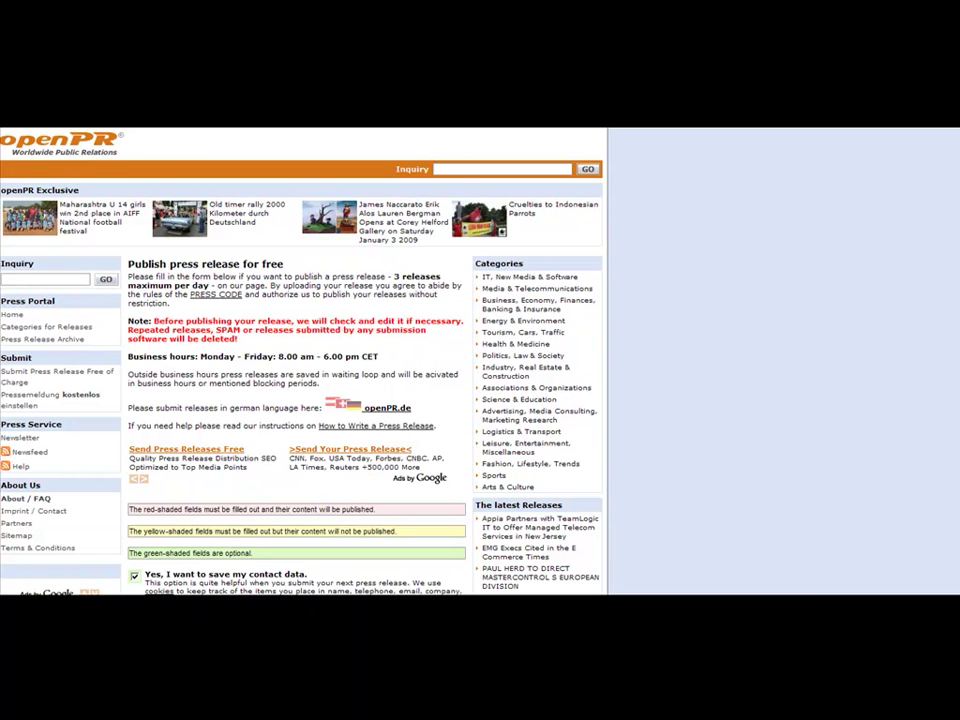
Scroll through the openPR form and review the company portrait paragraph
click(850, 594)
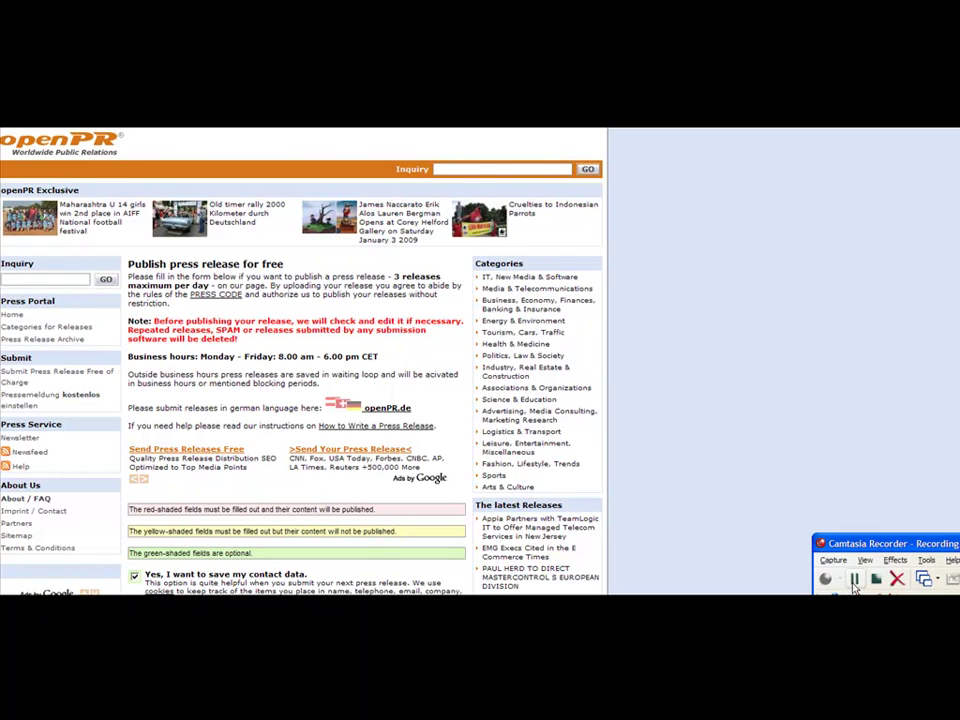
scroll(828, 485, down, 3)
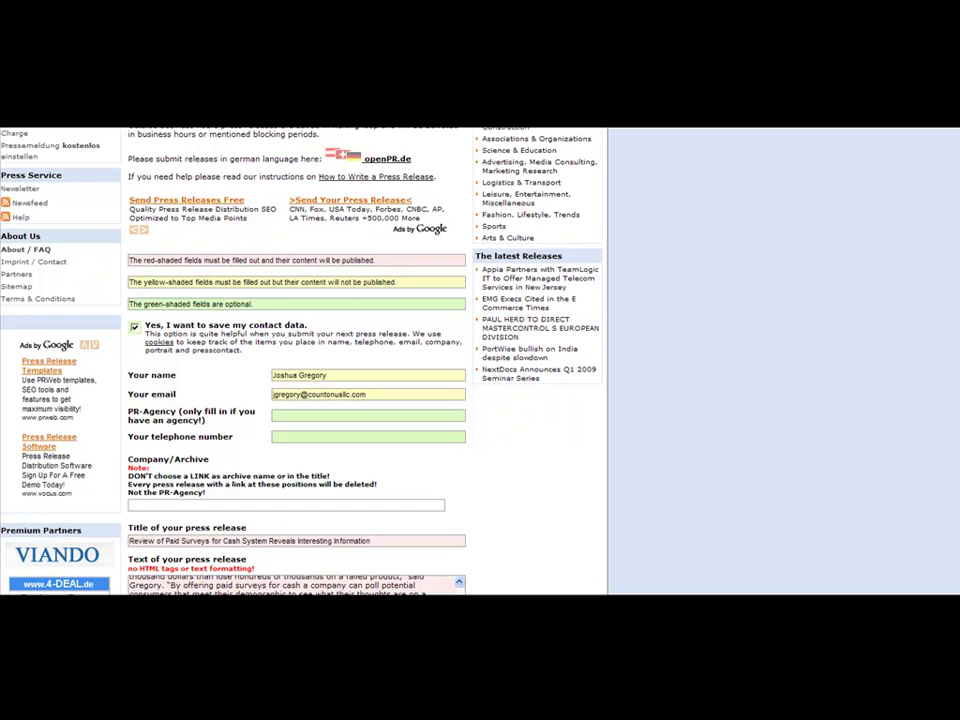
scroll(300, 400, down, 1)
scroll(300, 400, down, 2)
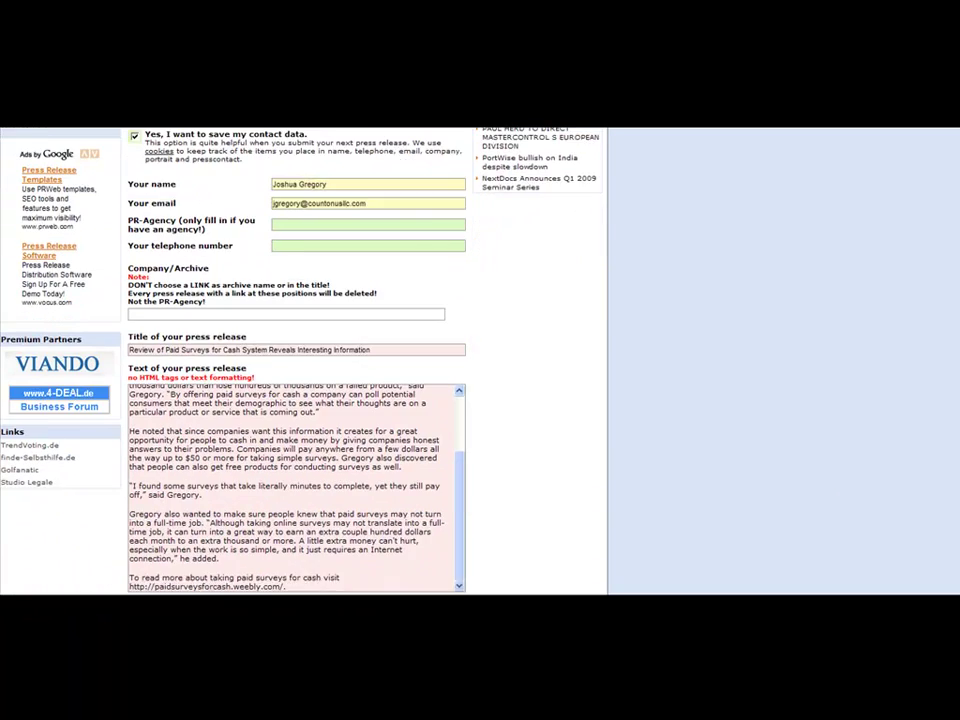
scroll(300, 400, down, 5)
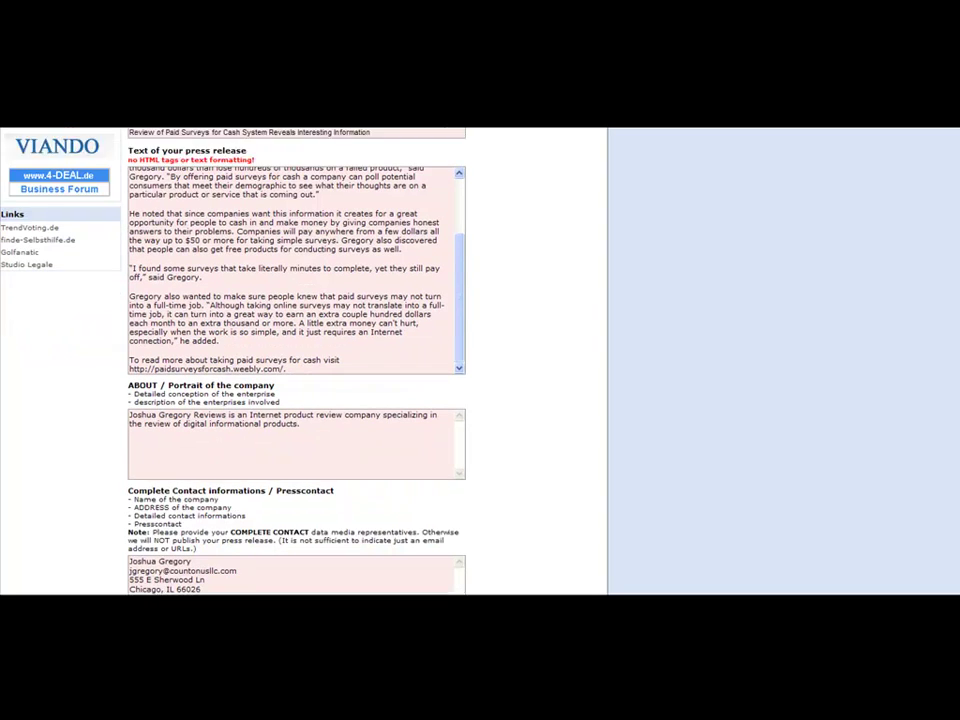
scroll(300, 400, up, 1)
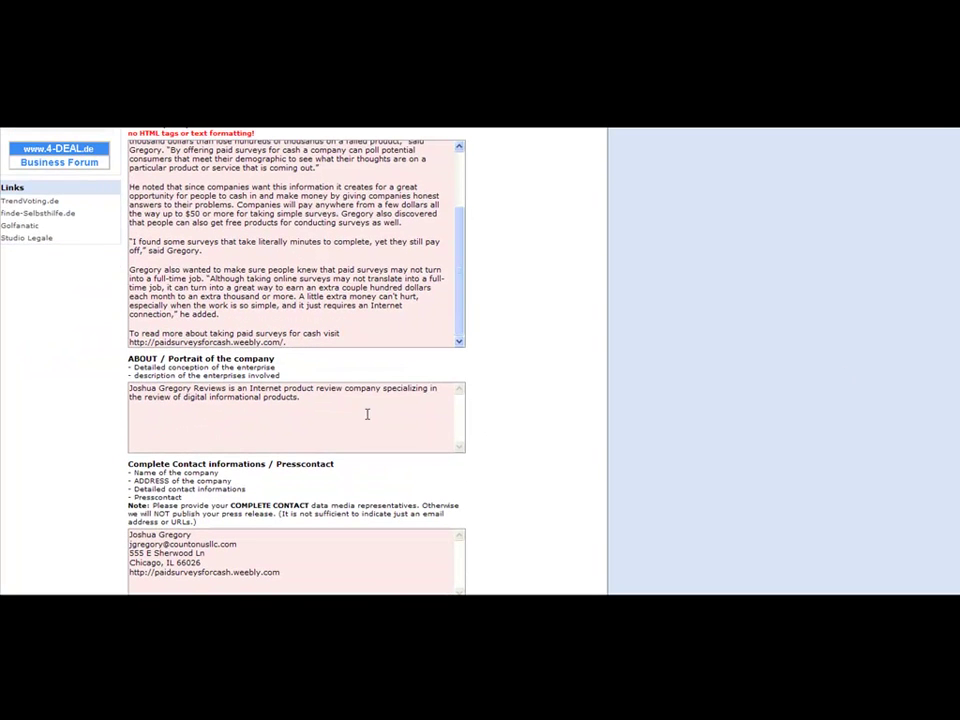
key(ctrl+a)
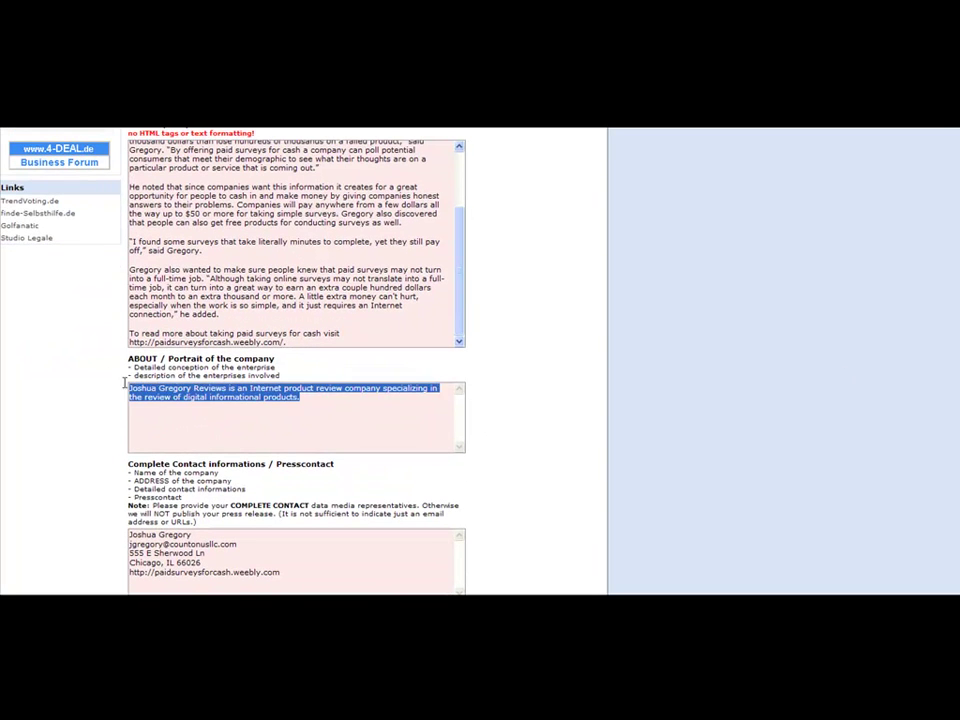
click(303, 398)
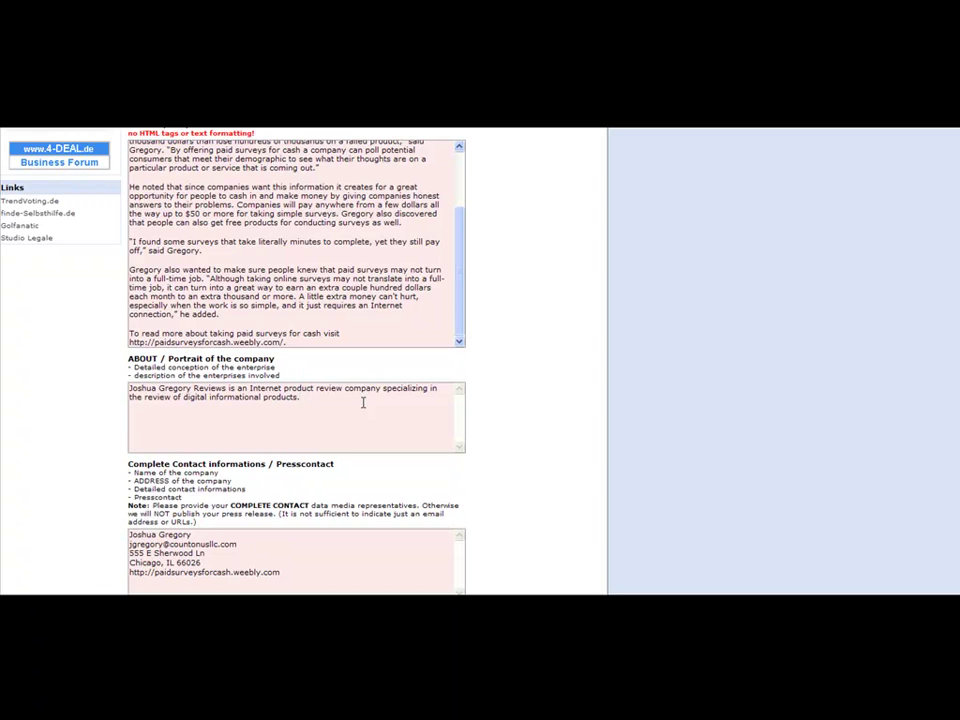
drag(363, 402, 107, 310)
click(447, 395)
Send the completed openPR release form for preview
scroll(300, 360, down, 1)
scroll(300, 360, down, 3)
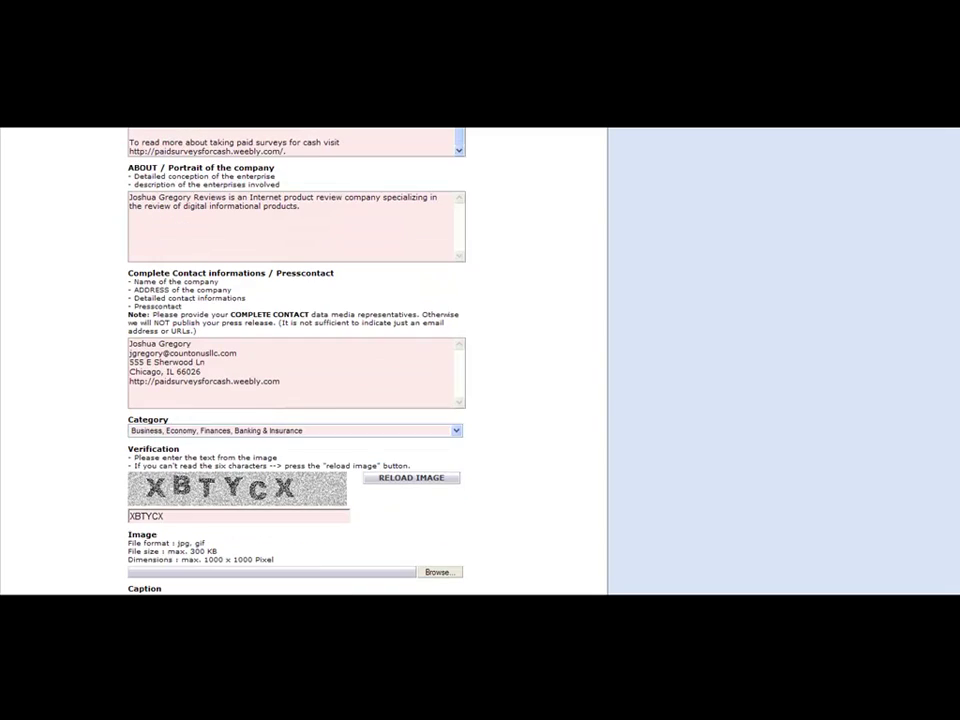
scroll(603, 392, down, 4)
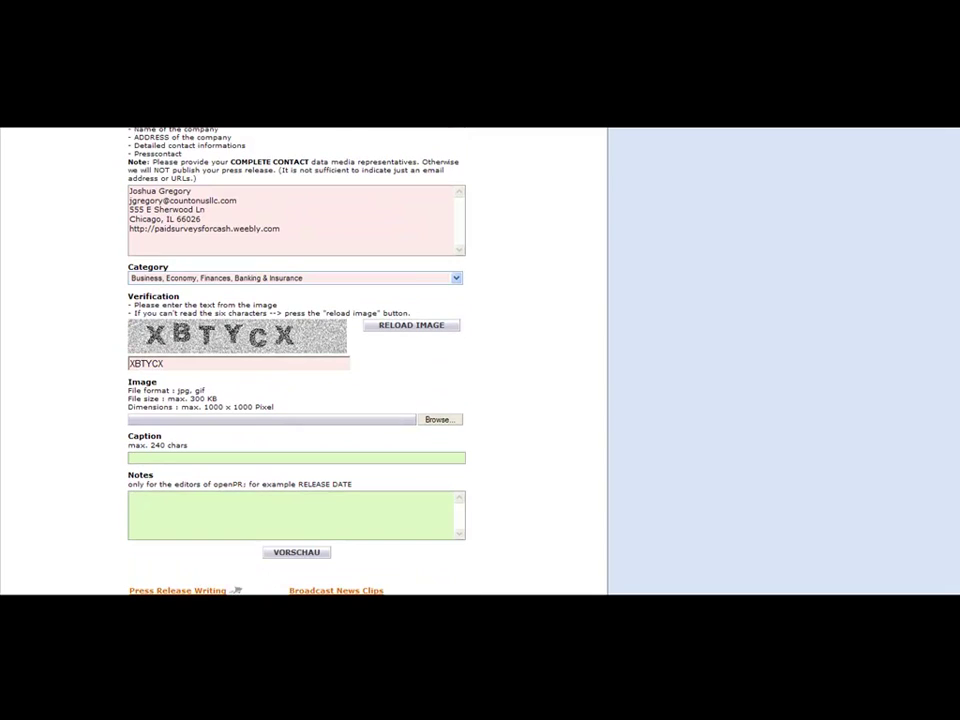
click(290, 555)
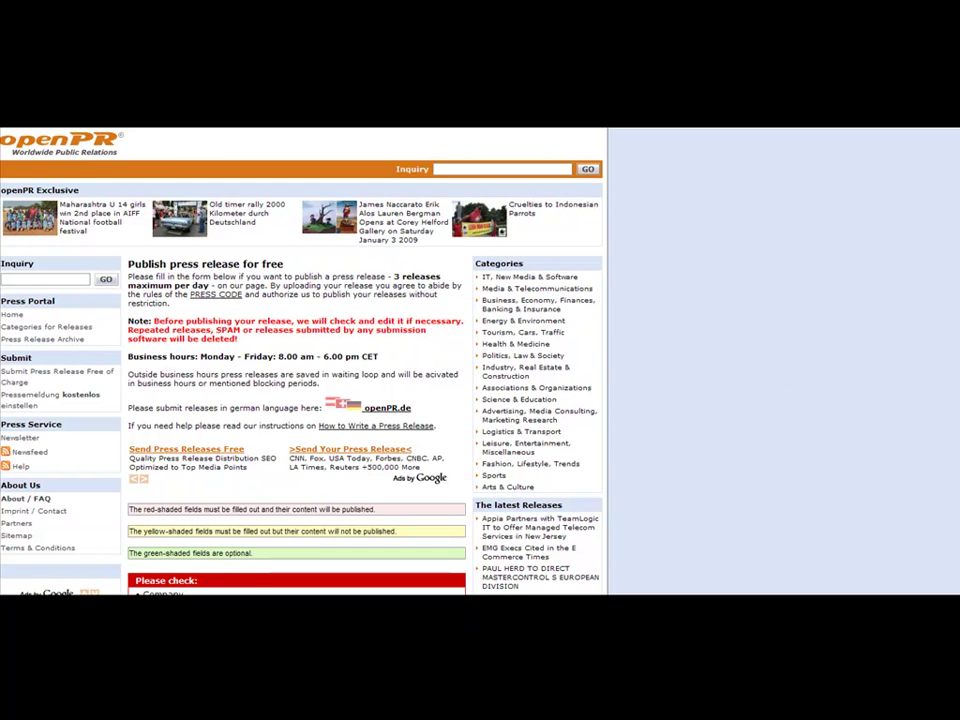
Enter the company name in openPR's Company/Archive field
scroll(300, 360, down, 3)
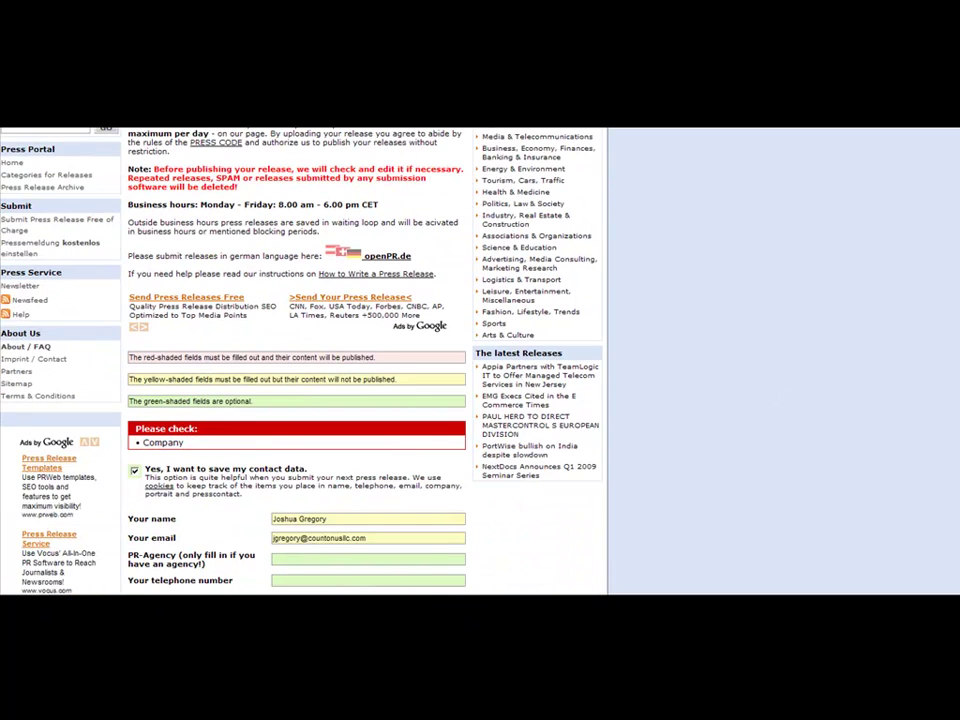
scroll(958, 380, down, 8)
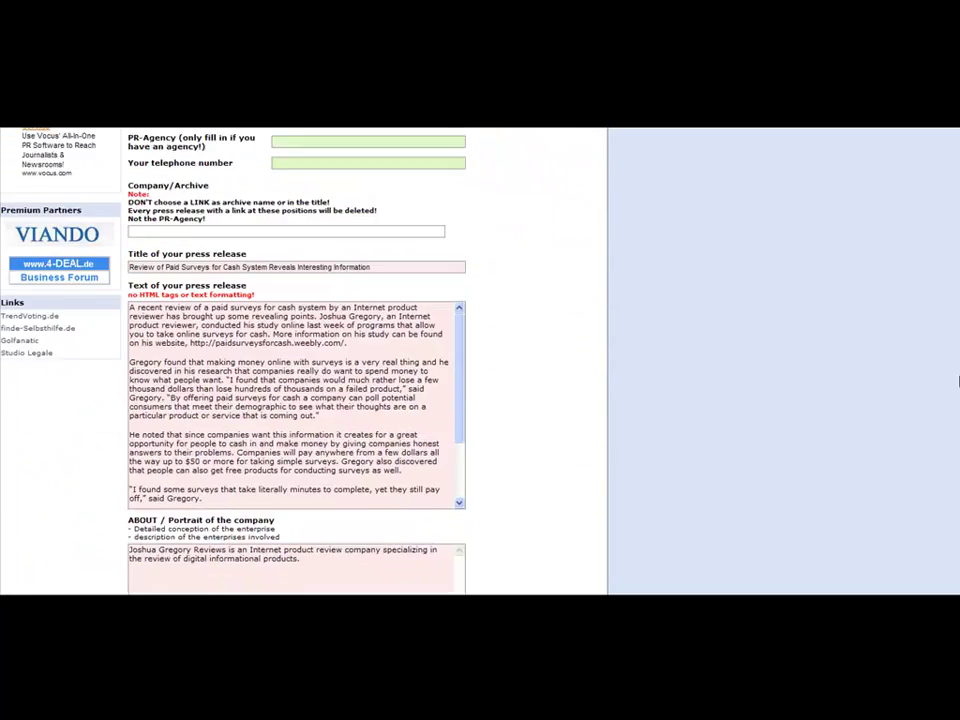
scroll(958, 380, down, 5)
scroll(951, 514, down, 7)
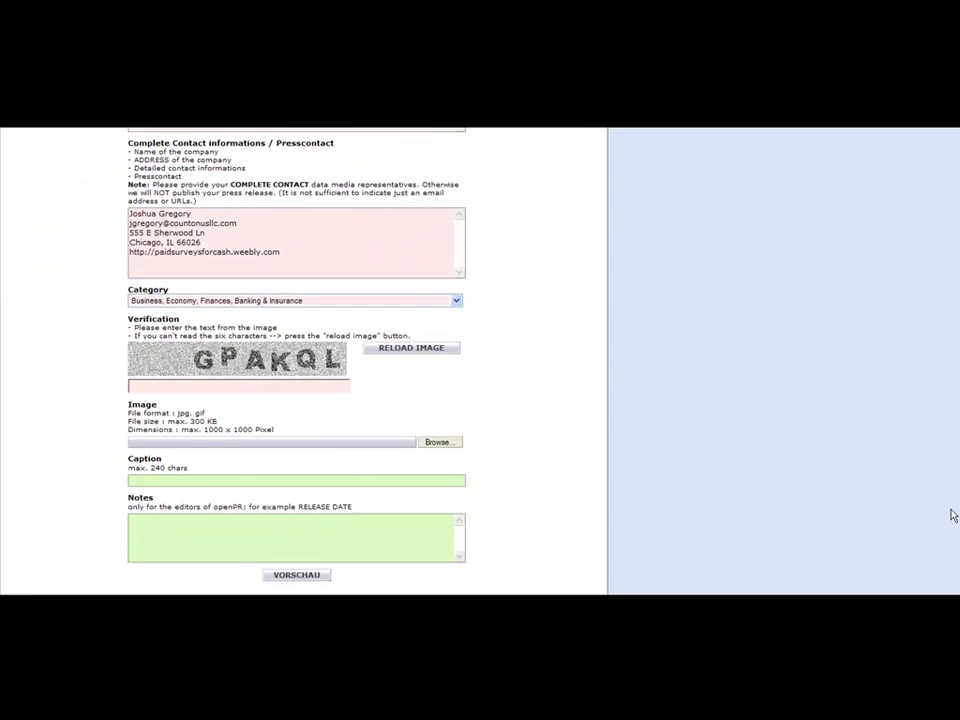
scroll(947, 518, up, 3)
scroll(947, 488, up, 6)
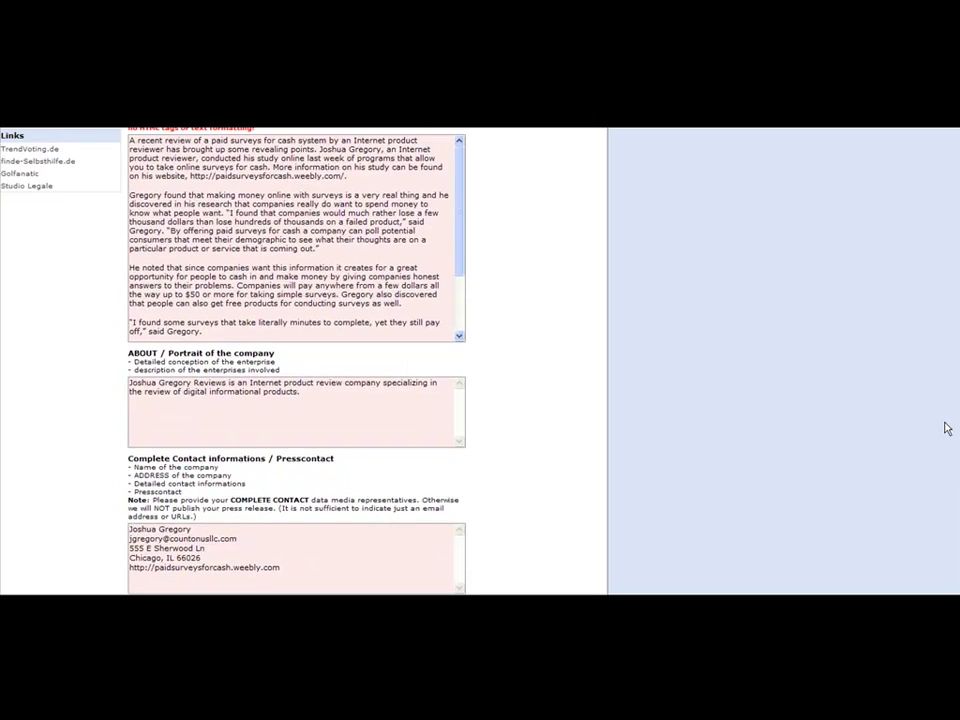
scroll(945, 390, up, 2)
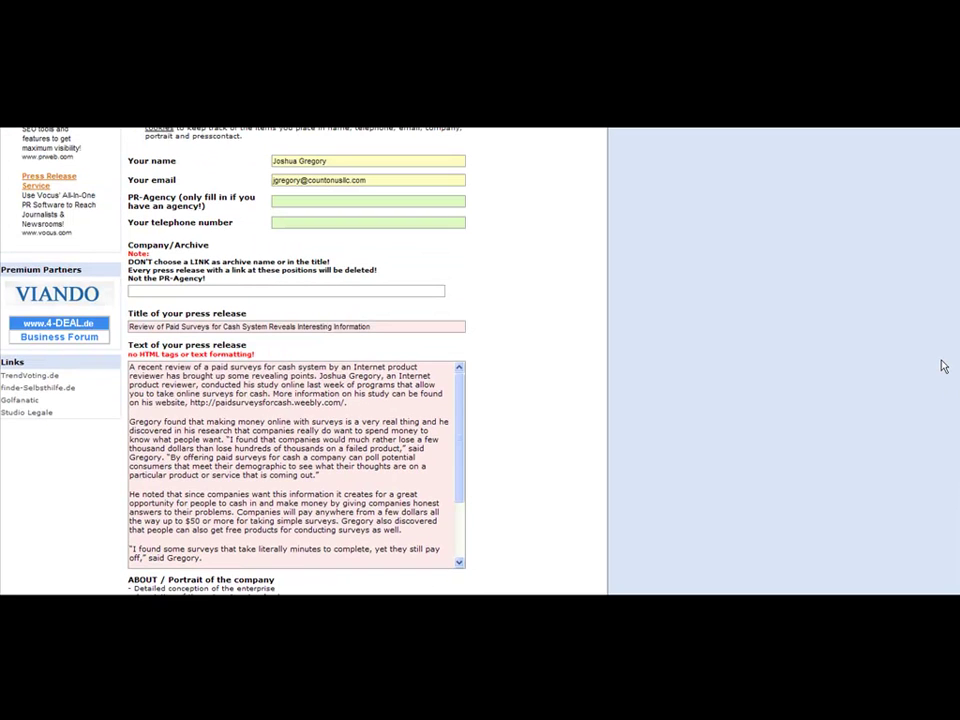
scroll(943, 365, up, 1)
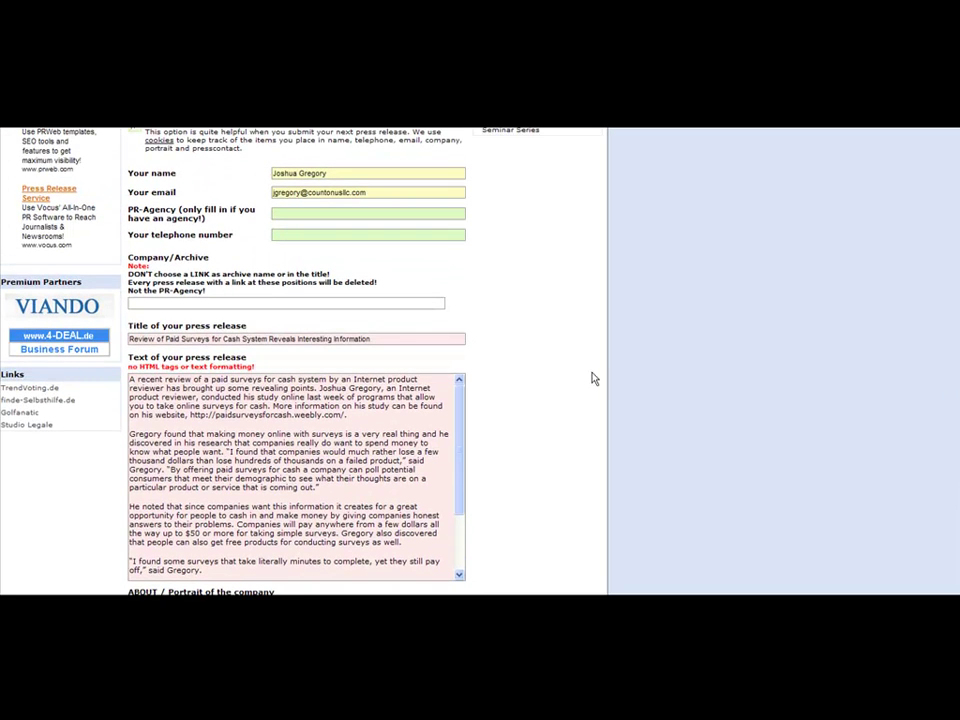
click(351, 303)
text(Josh)
key(BackSpace)
key(BackSpace)
key(BackSpace)
text(Gregory)
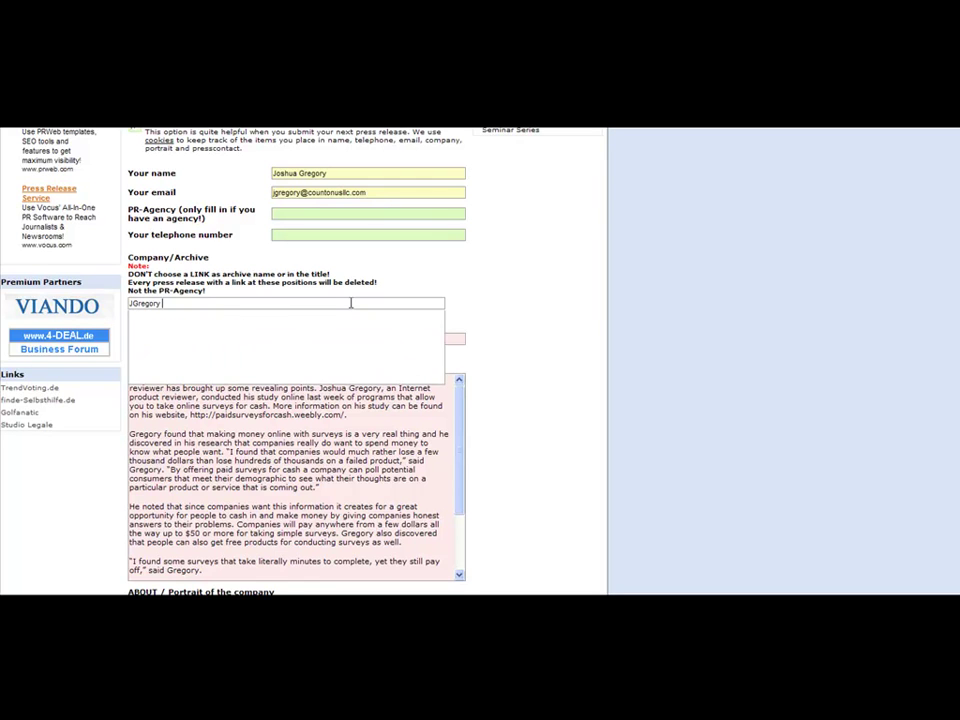
text( Reviews)
Enter the new verification characters and send the release for preview again
scroll(300, 360, down, 1)
scroll(955, 400, up, 2)
scroll(955, 459, down, 6)
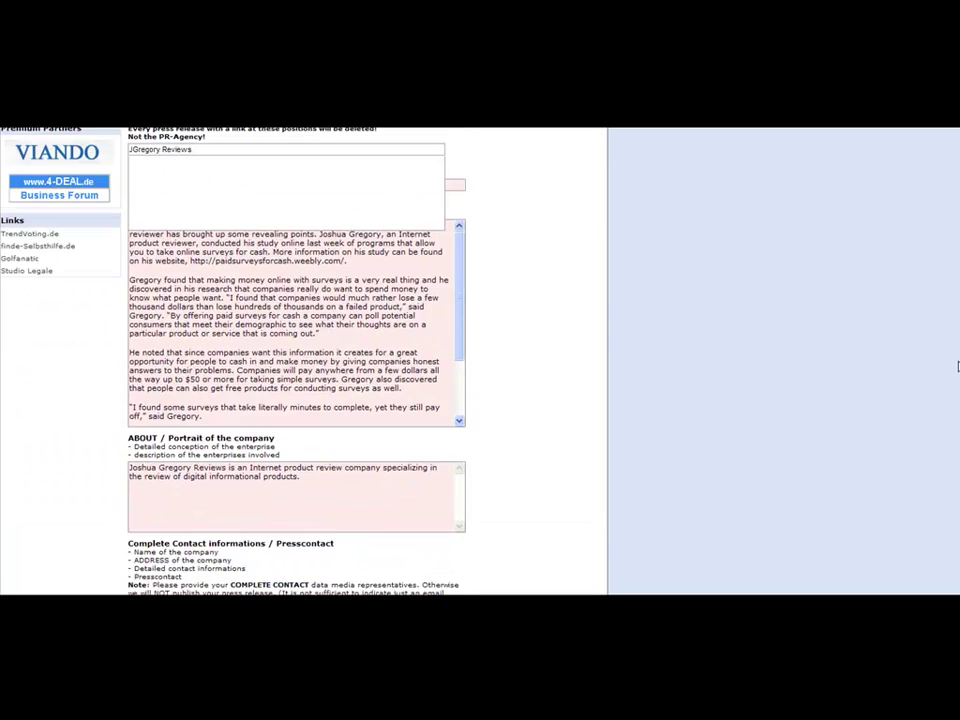
scroll(952, 480, down, 3)
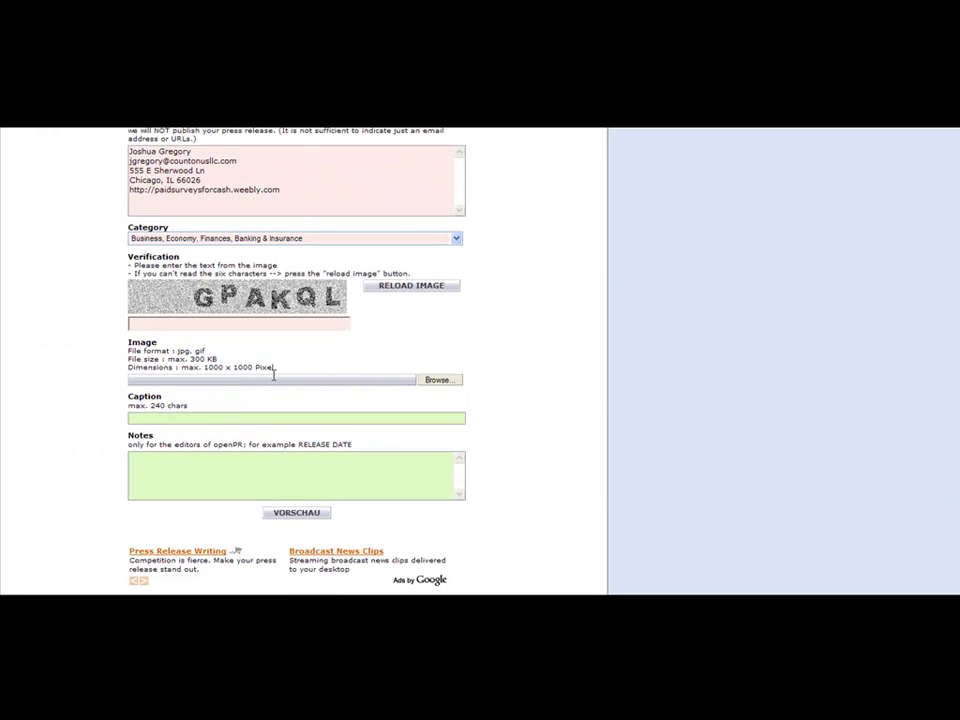
click(211, 320)
text(GPAKQL)
click(297, 513)
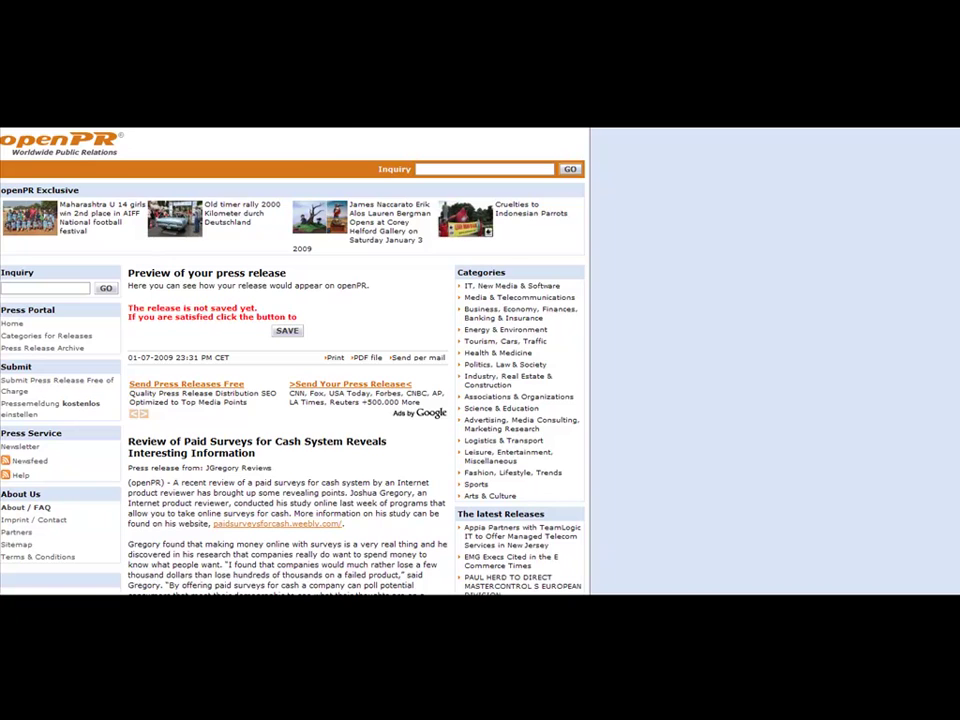
Check the paid-surveys release preview and save it for openPR editor review
scroll(237, 585, down, 8)
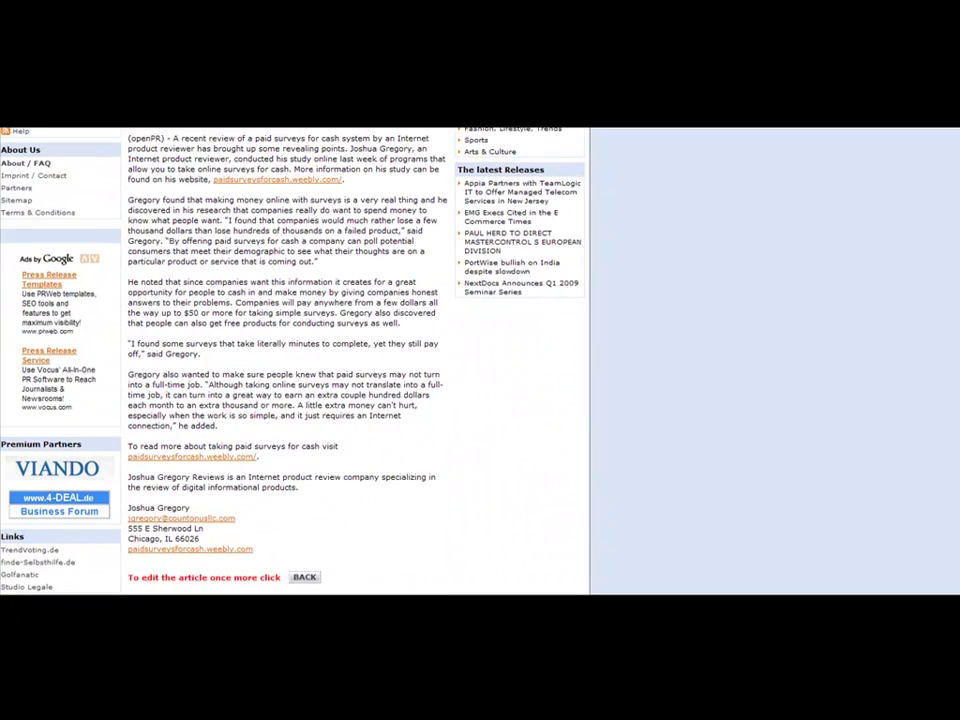
scroll(237, 585, down, 1)
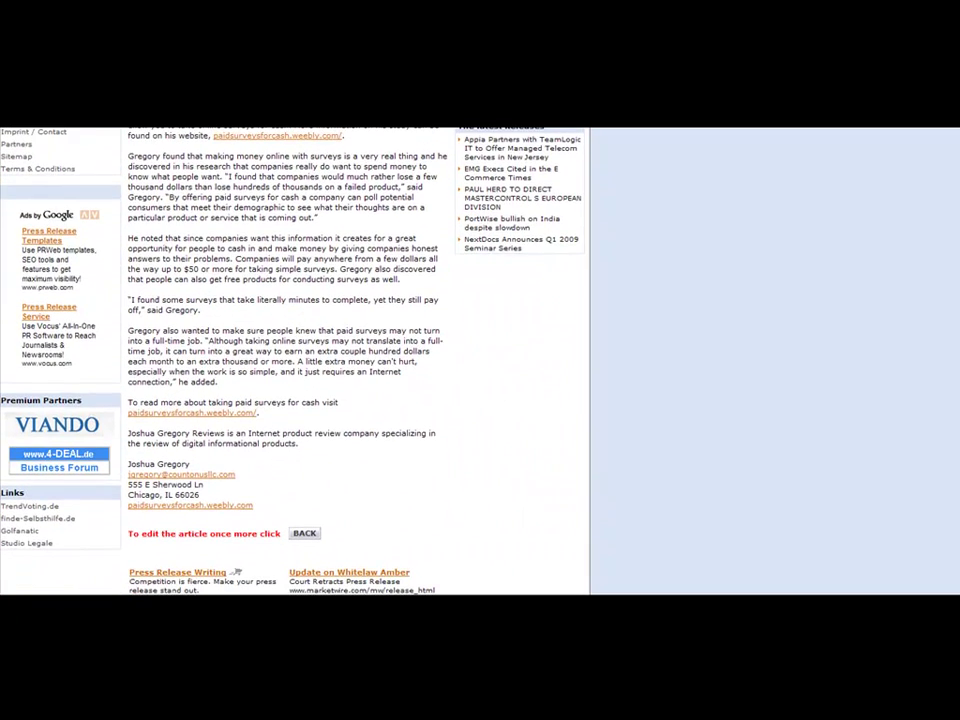
scroll(237, 572, up, 6)
click(296, 216)
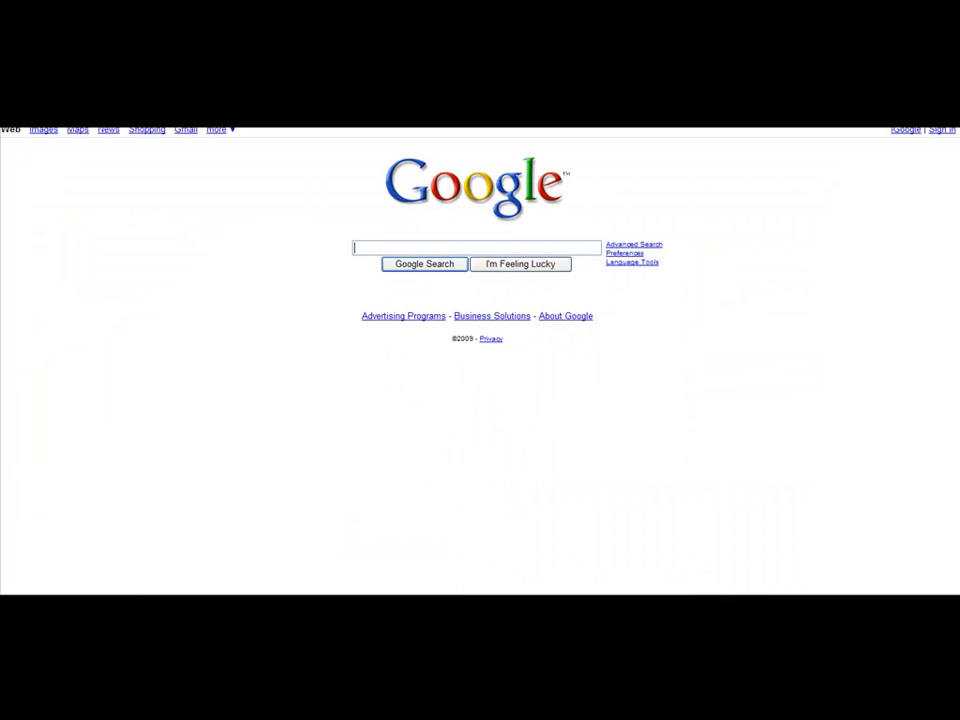
Search Google for 'submit press release free' and browse the results
text(submit press release free)
key(Return)
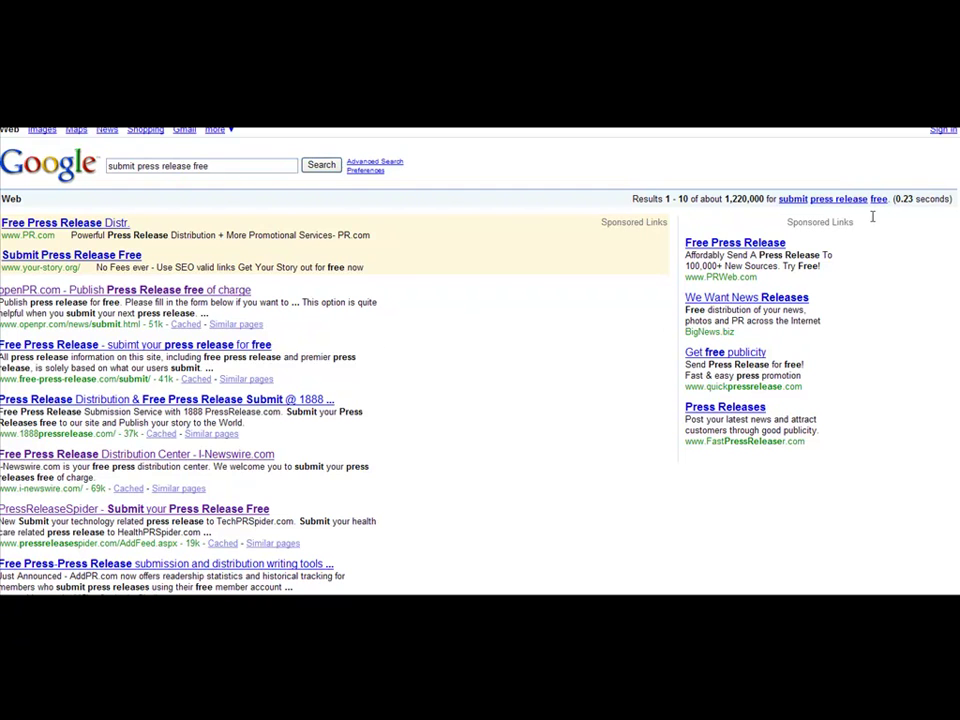
scroll(872, 216, down, 3)
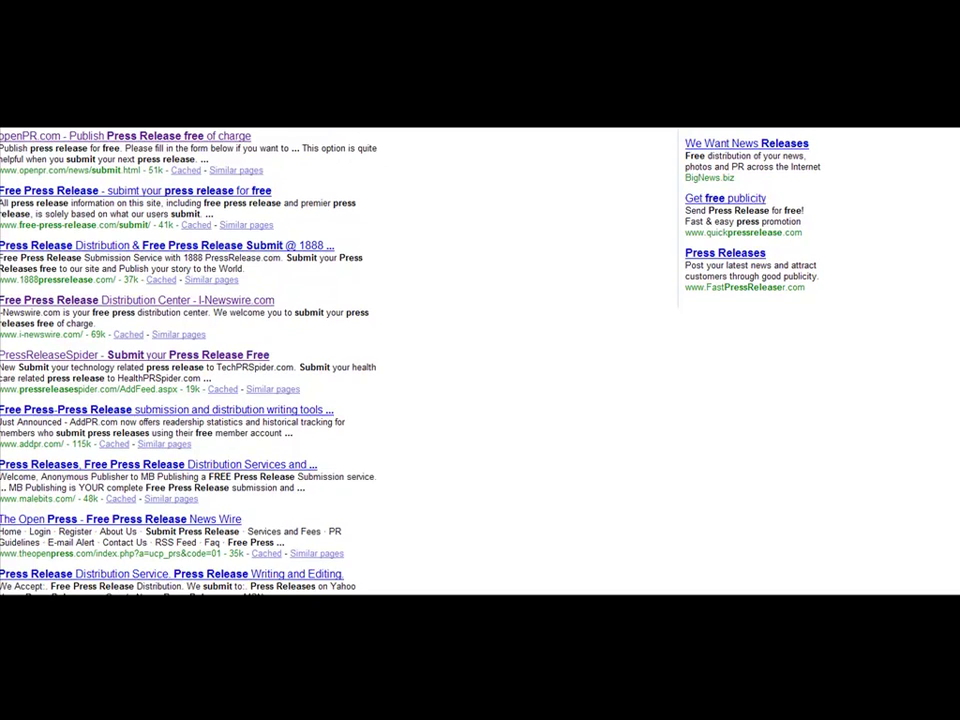
scroll(957, 330, down, 2)
scroll(957, 330, down, 1)
drag(958, 331, 956, 150)
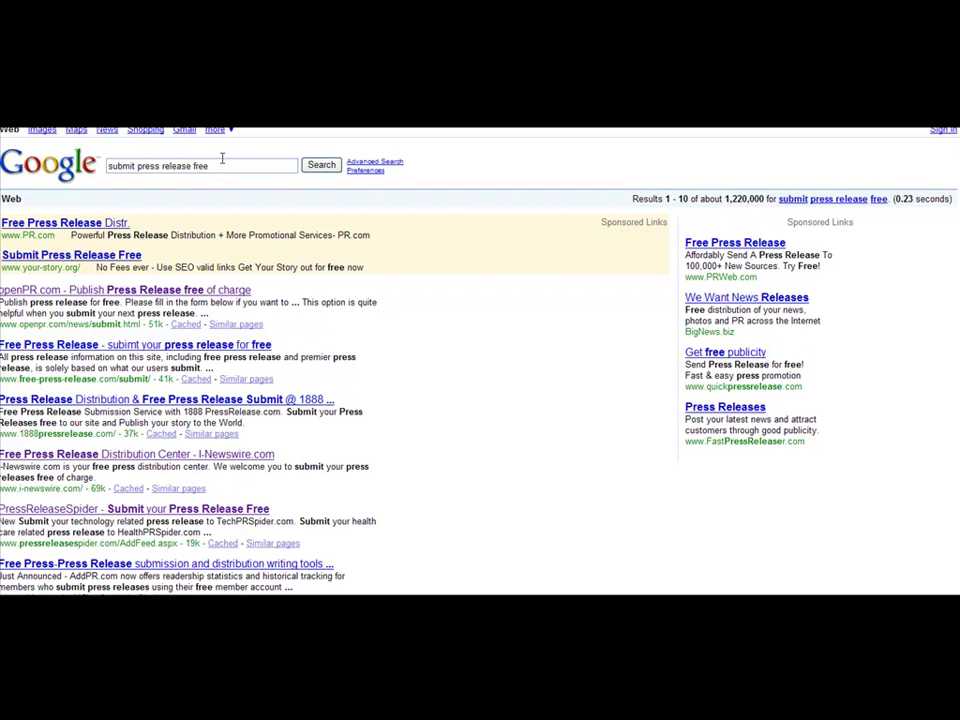
Change the Google query to 'free press release distribution' and search
drag(222, 162, 90, 122)
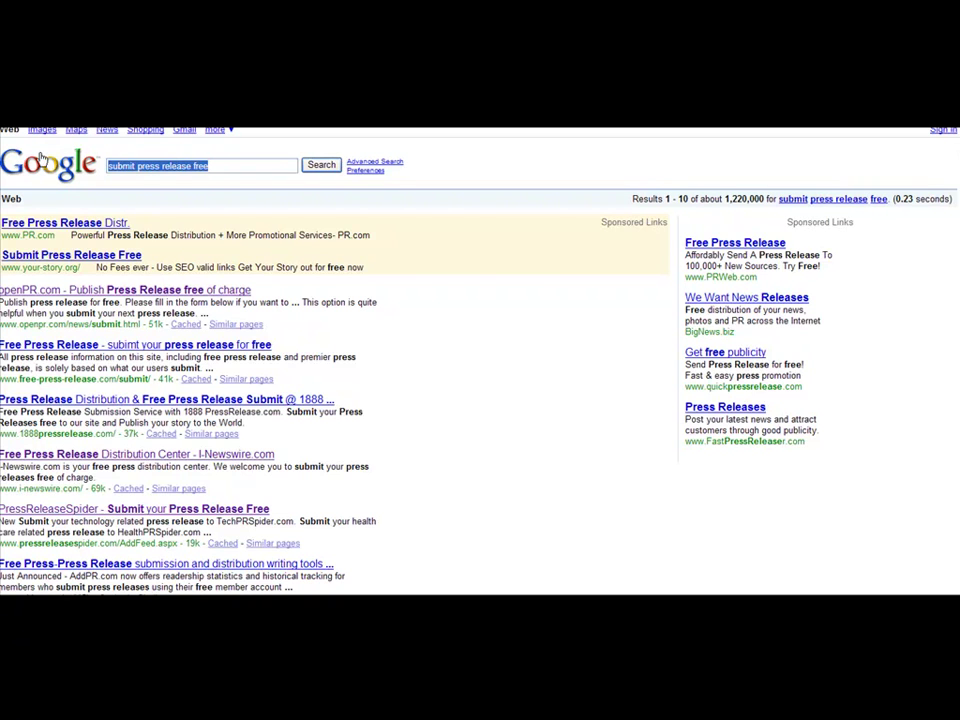
text(free press releaese)
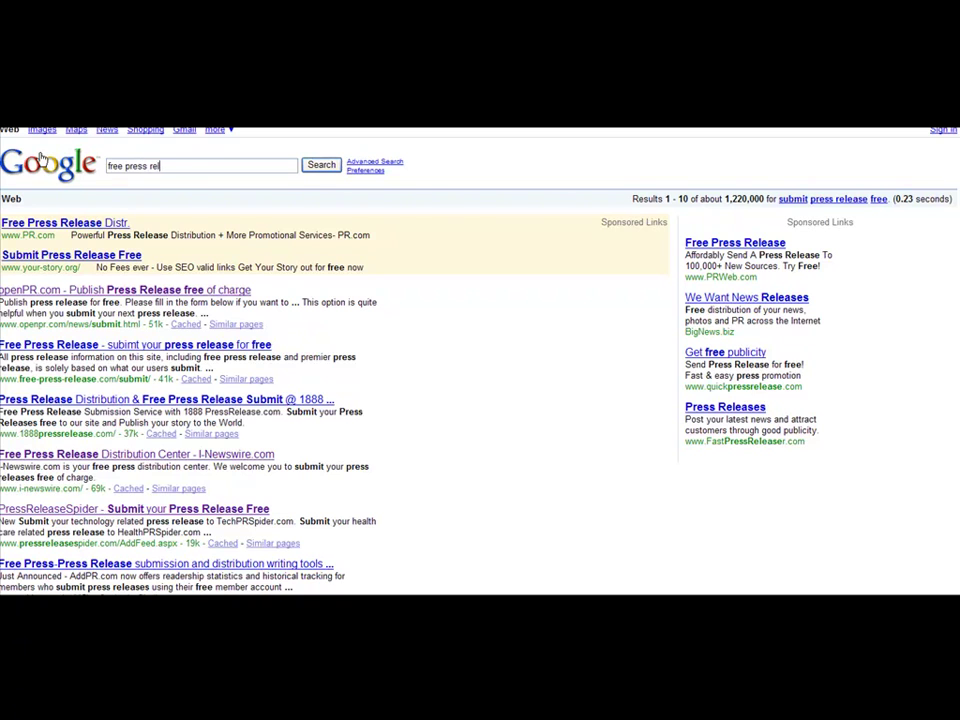
key(BackSpace)
key(BackSpace)
key(BackSpace)
text(se distribution)
key(Return)
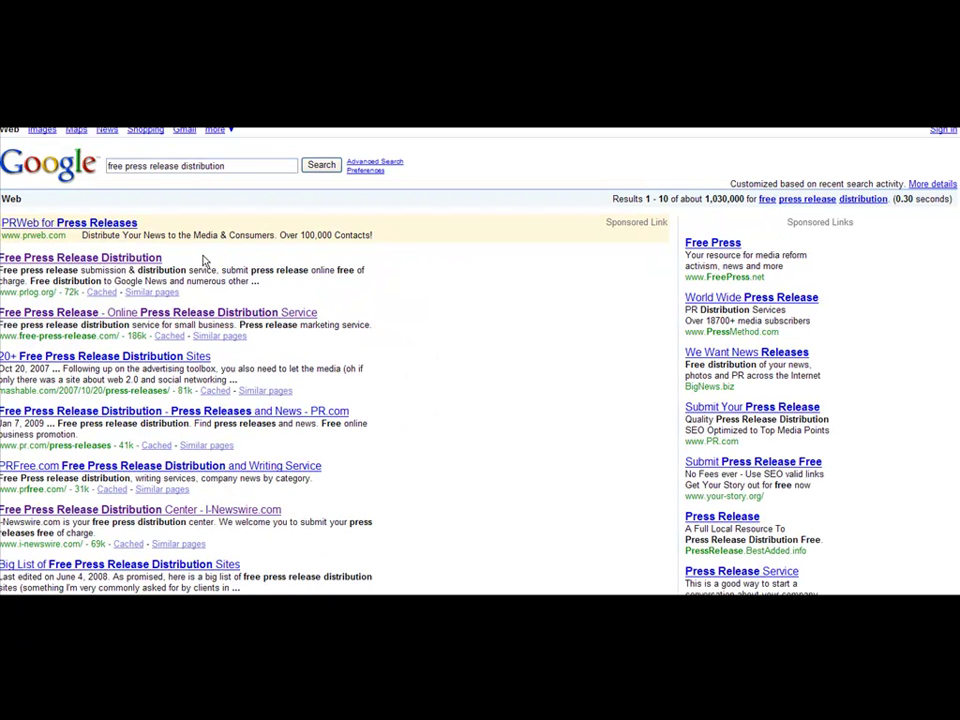
Search 'submit press release', then 'press release submission directory'
drag(238, 166, 53, 178)
text(s)
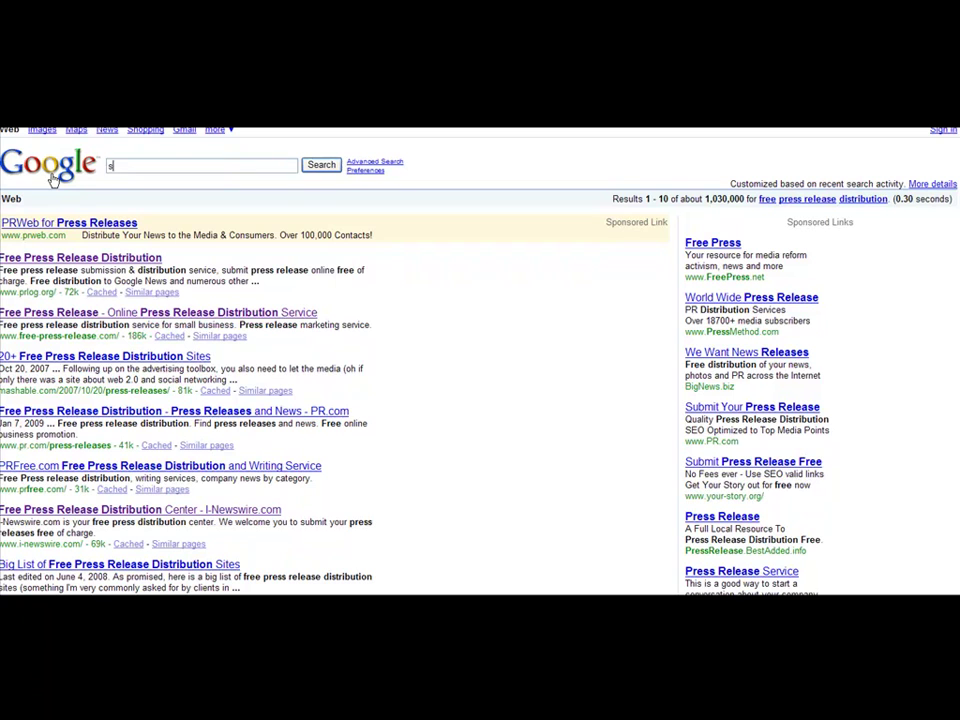
text(ubmit press release)
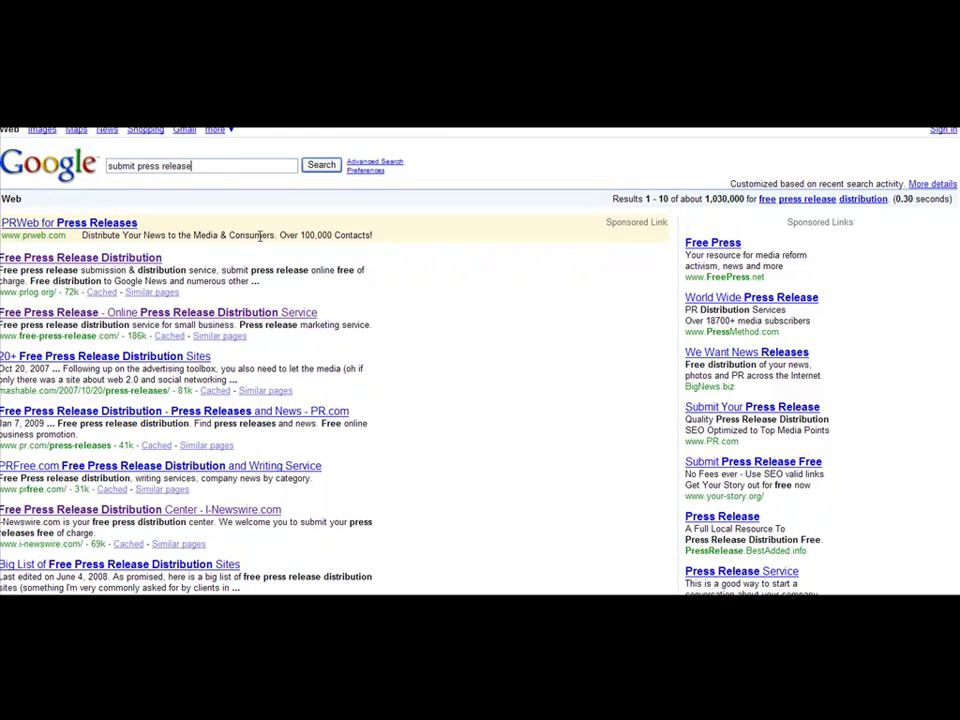
key(Return)
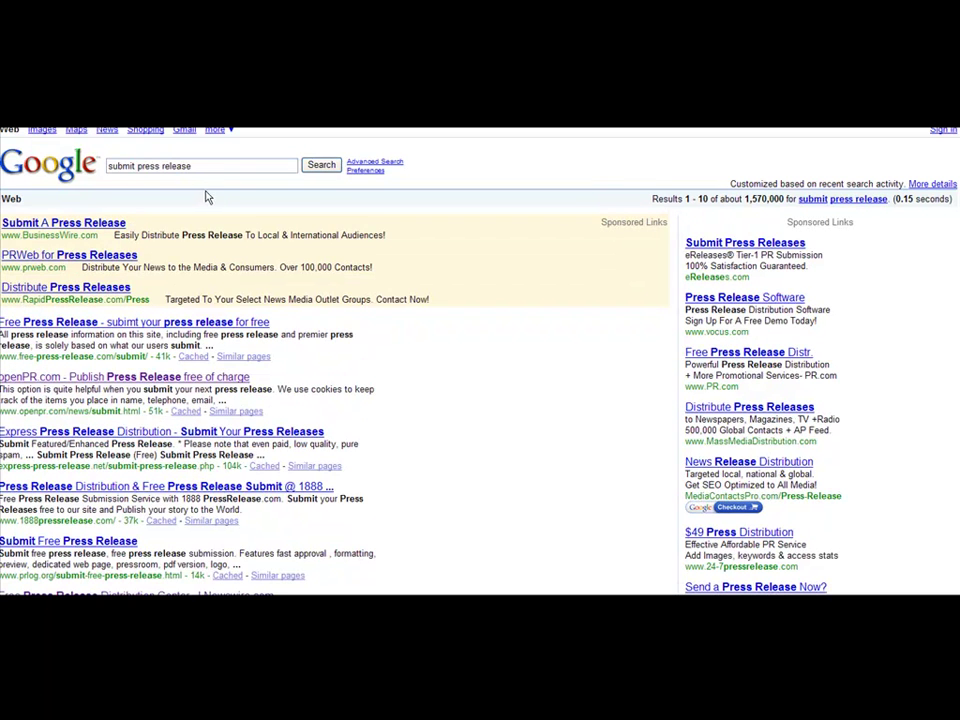
triple_click(197, 169)
text(pr)
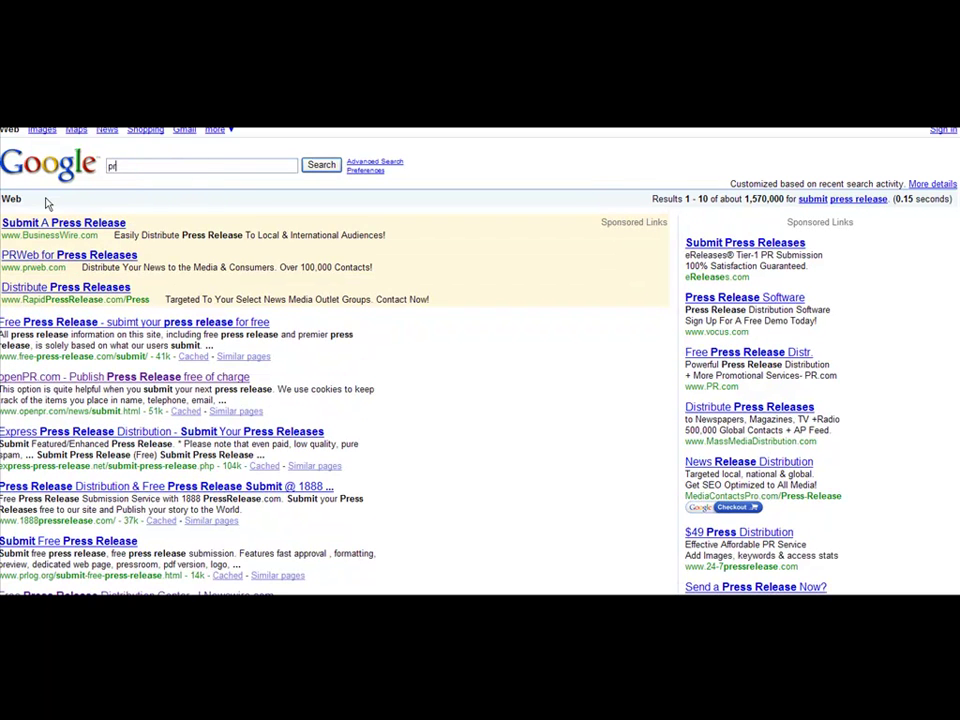
text(ess release submission directory)
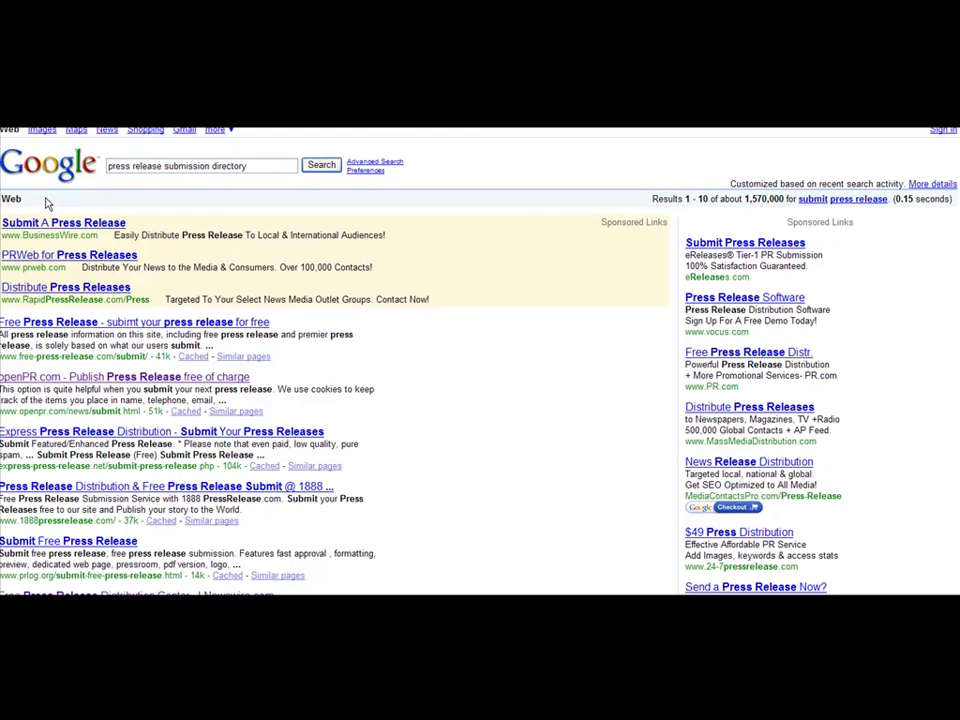
key(Return)
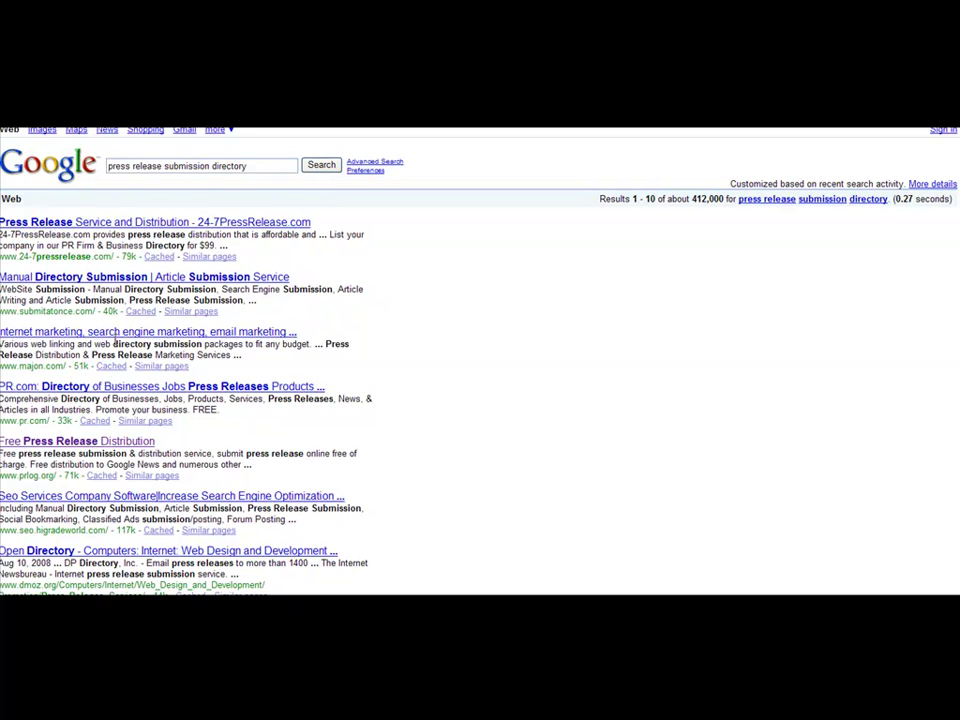